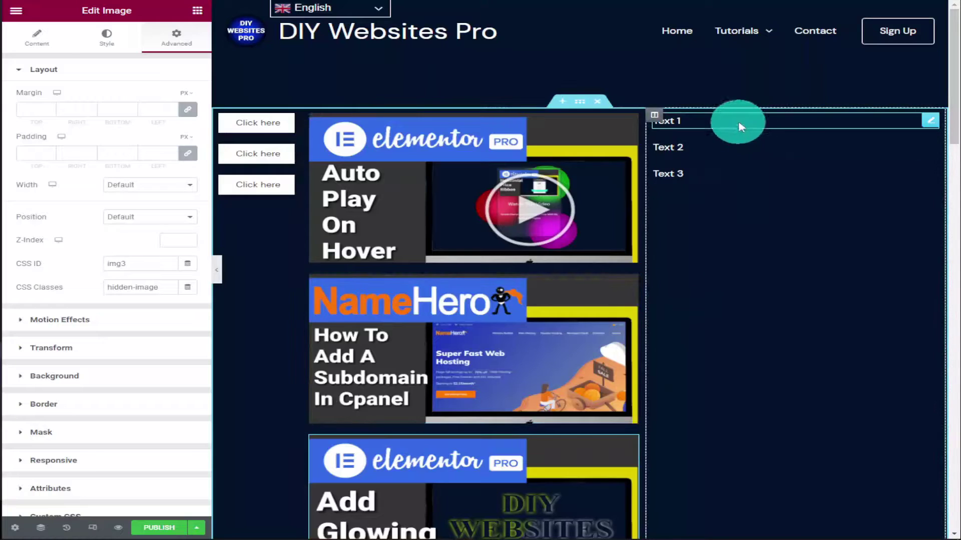
- Open the advanced layout settings of the Text 1 widget at its CSS ID field
click(721, 122)
click(176, 37)
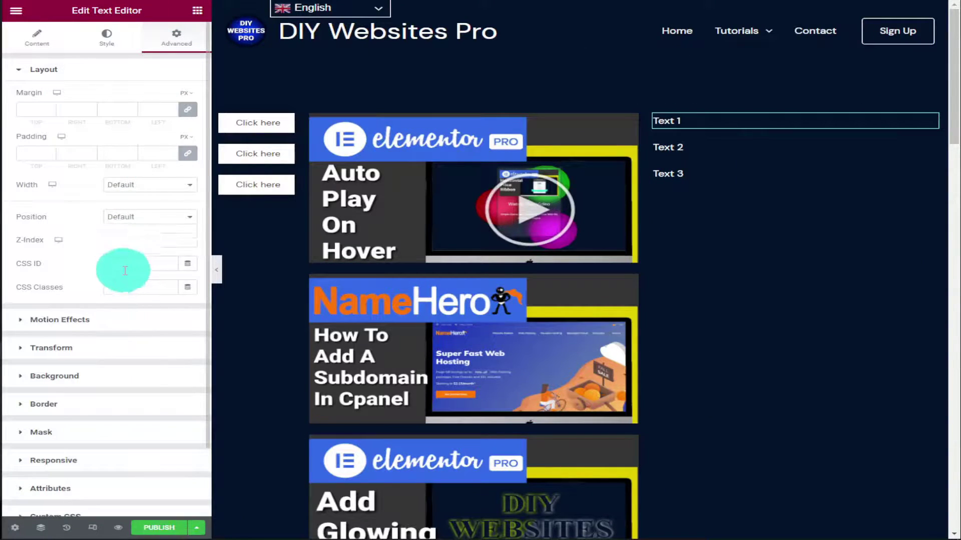
click(129, 274)
scroll(468, 215, down, 7)
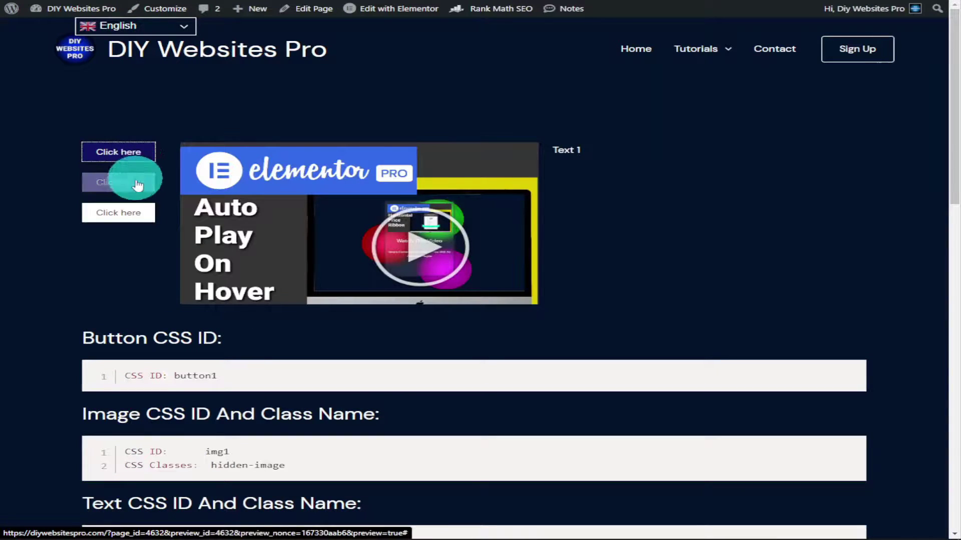
- Examine the demo page's Click here buttons, their switching images and texts, and the code blocks down to the second example
mouse_move(131, 214)
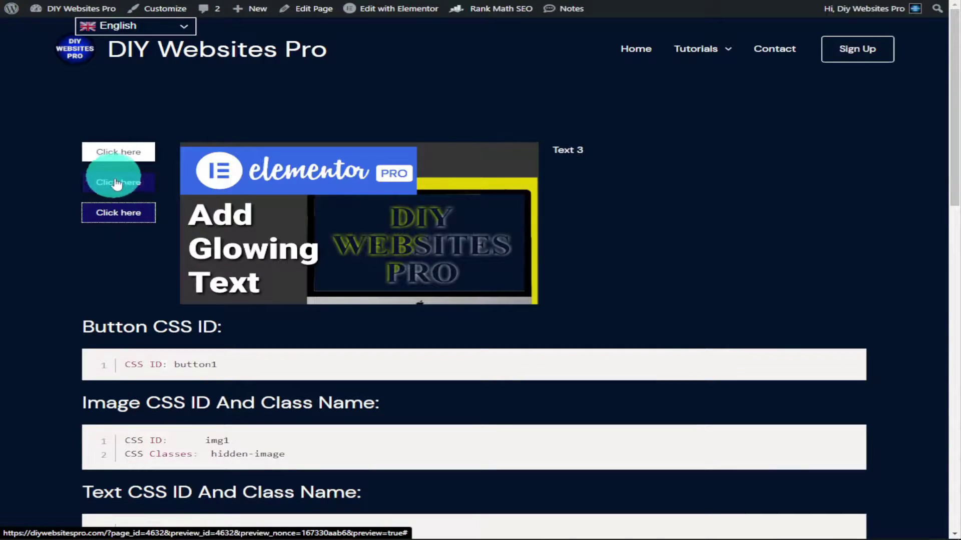
scroll(232, 64, down, 15)
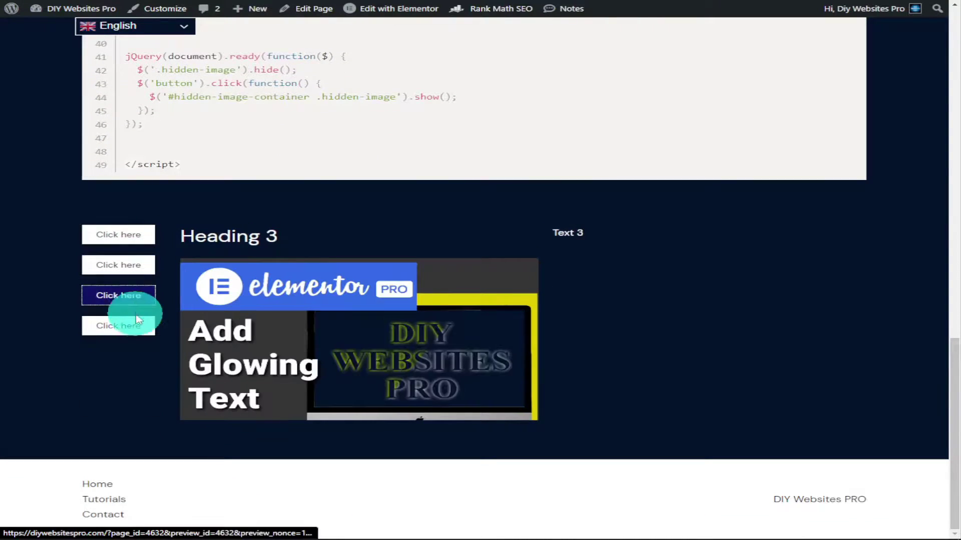
scroll(261, 221, up, 3)
scroll(261, 220, down, 3)
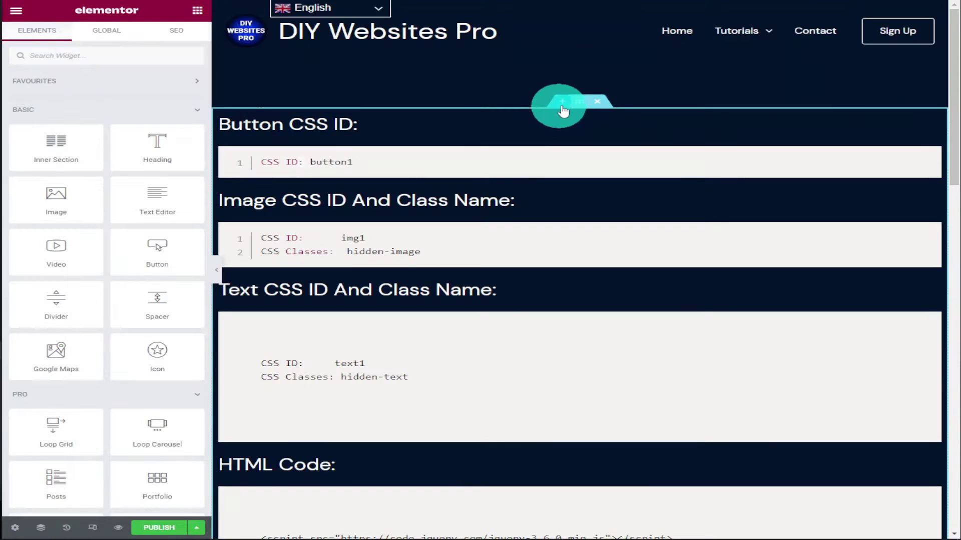
- Add a new section with three equal columns above the Button CSS ID section
click(563, 104)
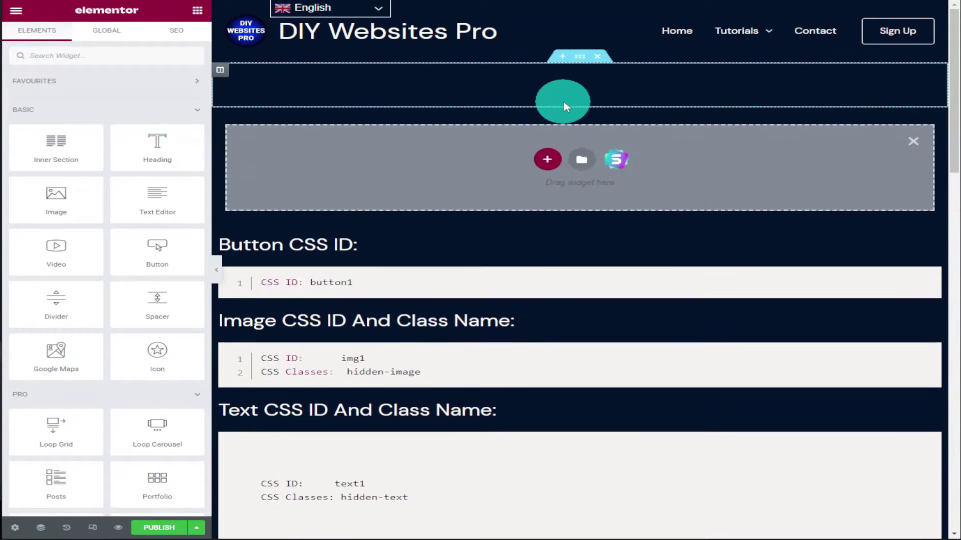
click(547, 159)
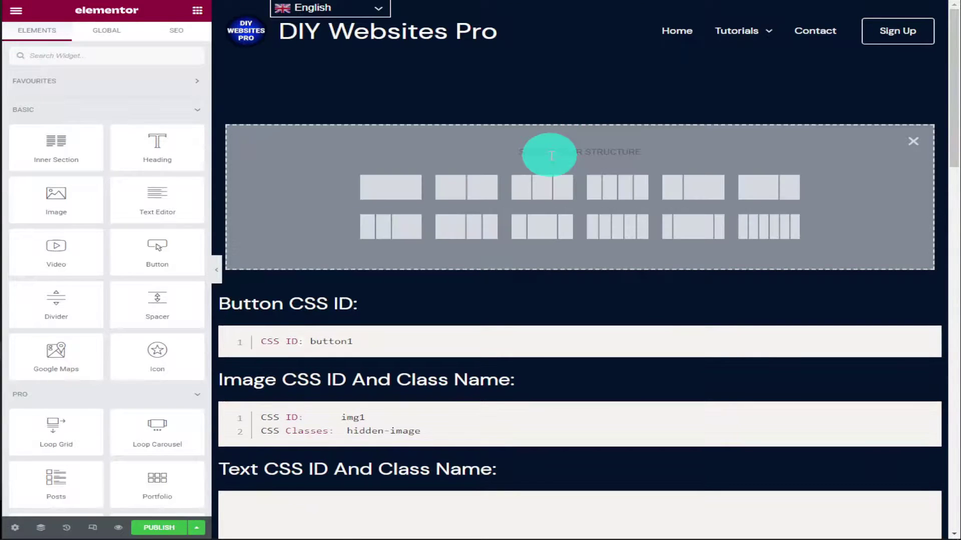
click(542, 194)
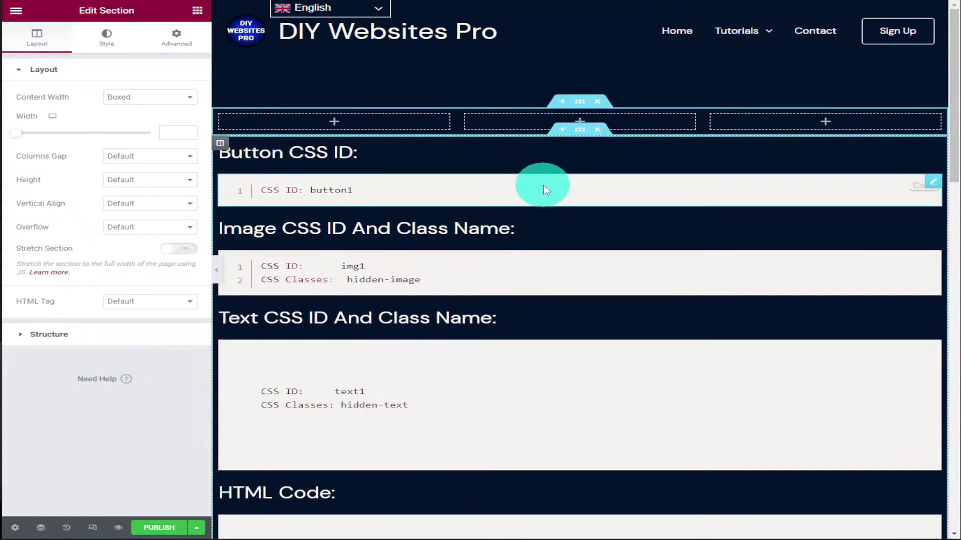
- Place a Button widget in the first column and duplicate it twice to get three buttons
click(197, 14)
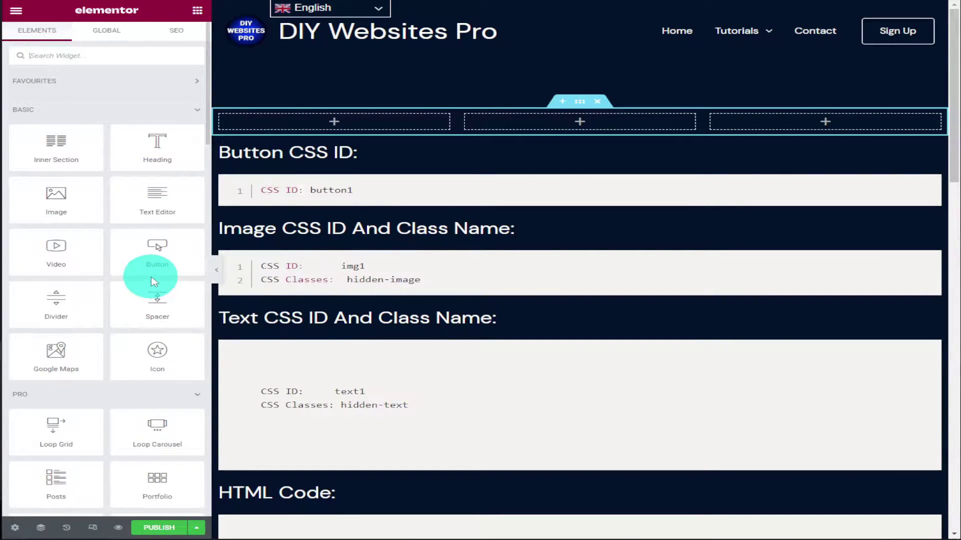
drag(154, 271, 313, 130)
right_click(440, 123)
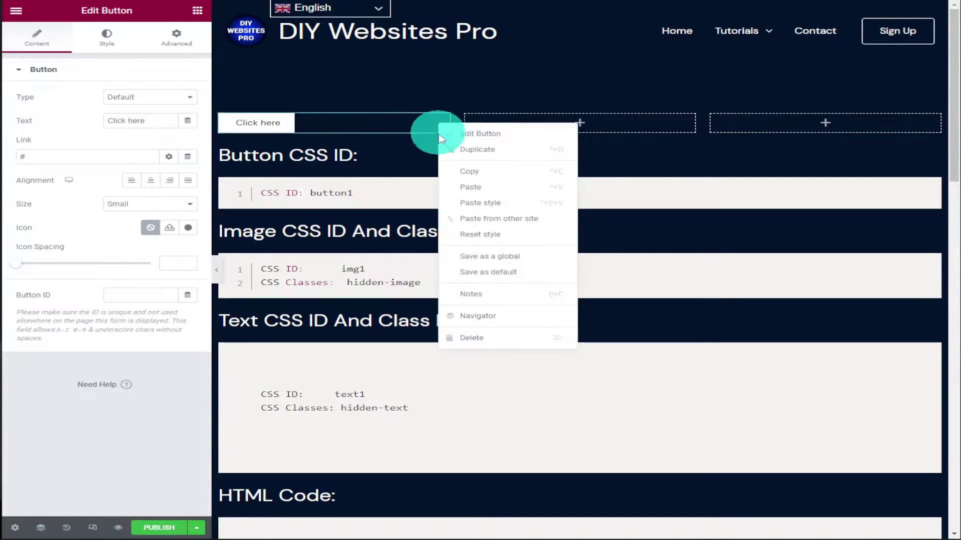
click(466, 158)
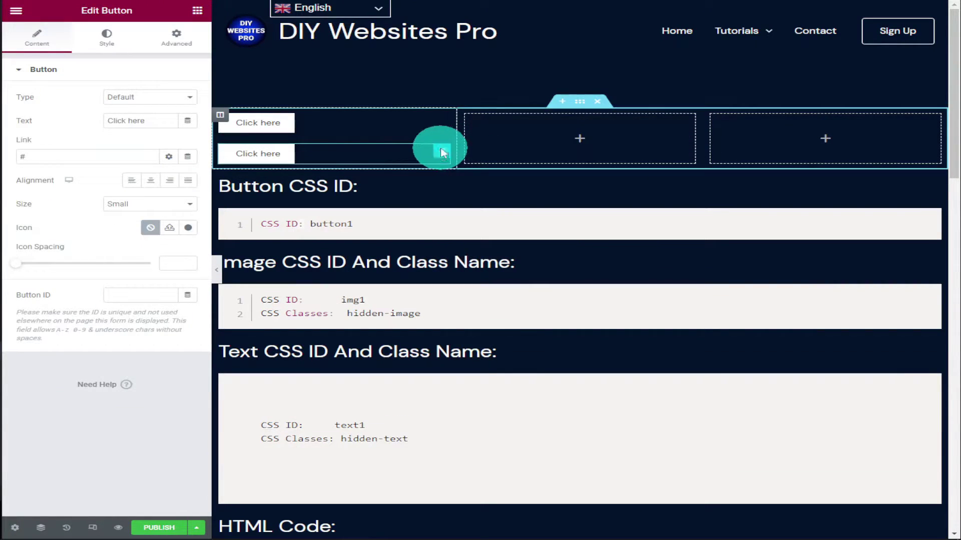
right_click(442, 153)
click(466, 172)
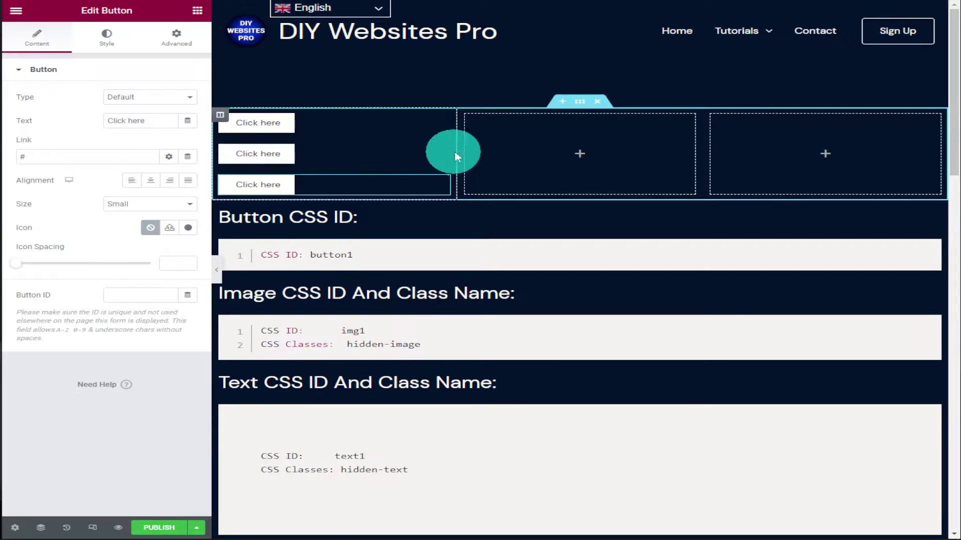
- Narrow the first column to the width of the buttons and shrink the middle column to widen the third
drag(456, 153, 307, 145)
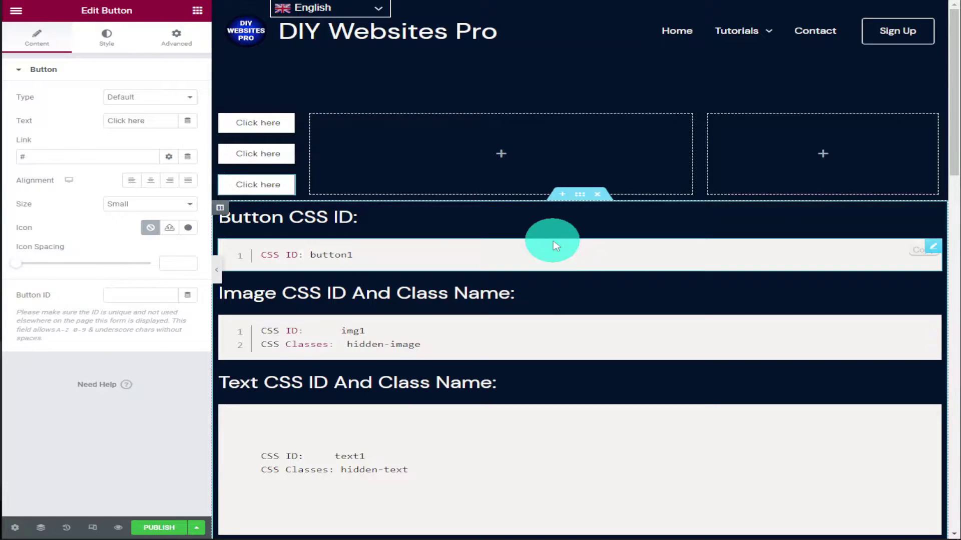
click(500, 156)
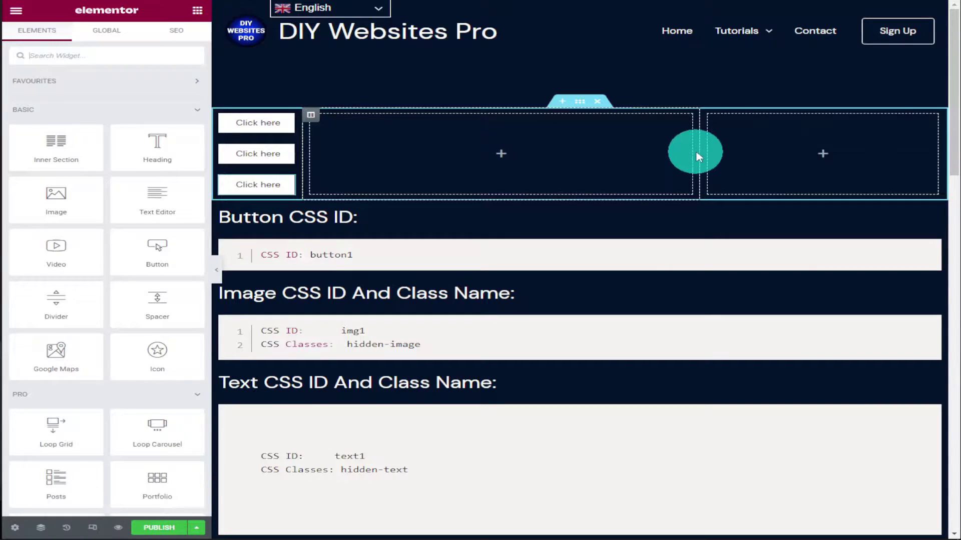
drag(697, 153, 628, 156)
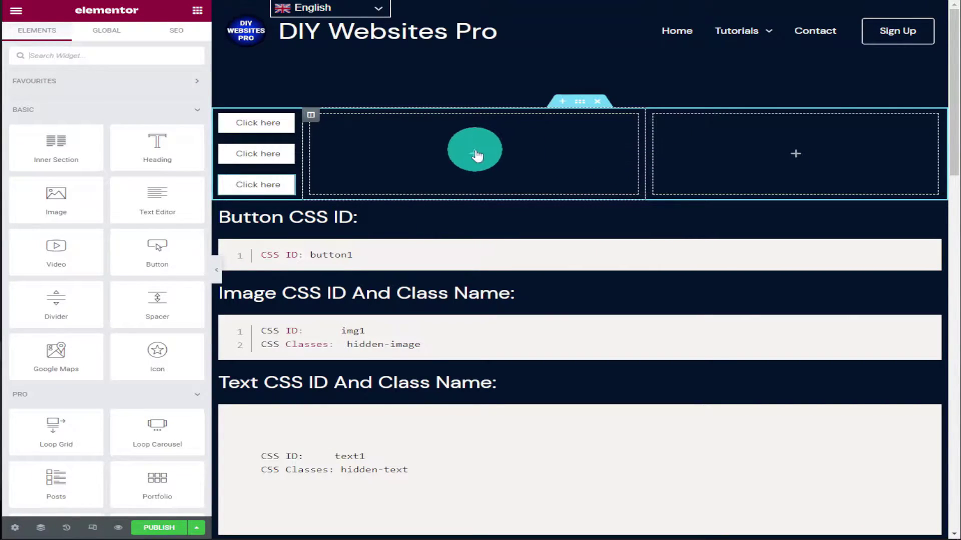
- Place an Image widget in the middle column and duplicate it twice to get three images
drag(75, 207, 450, 161)
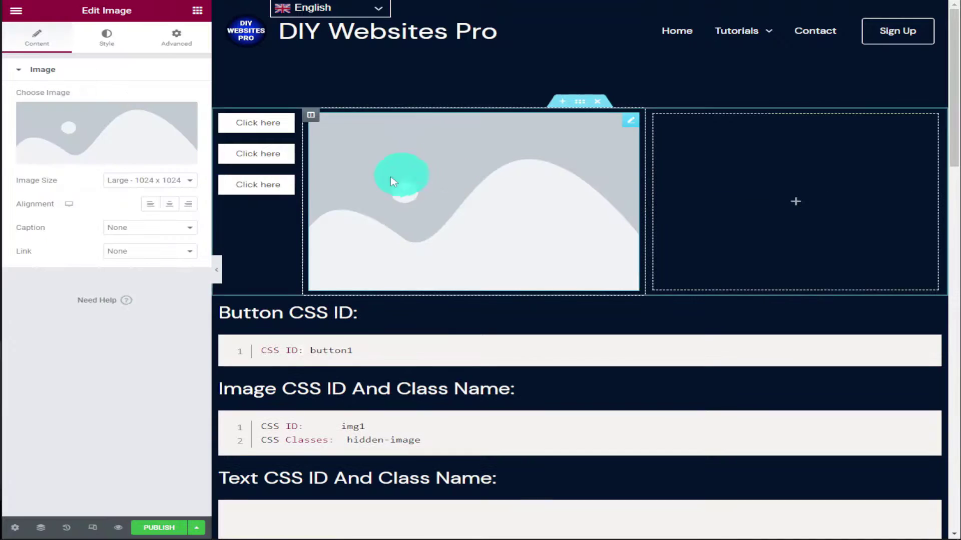
right_click(629, 123)
click(649, 158)
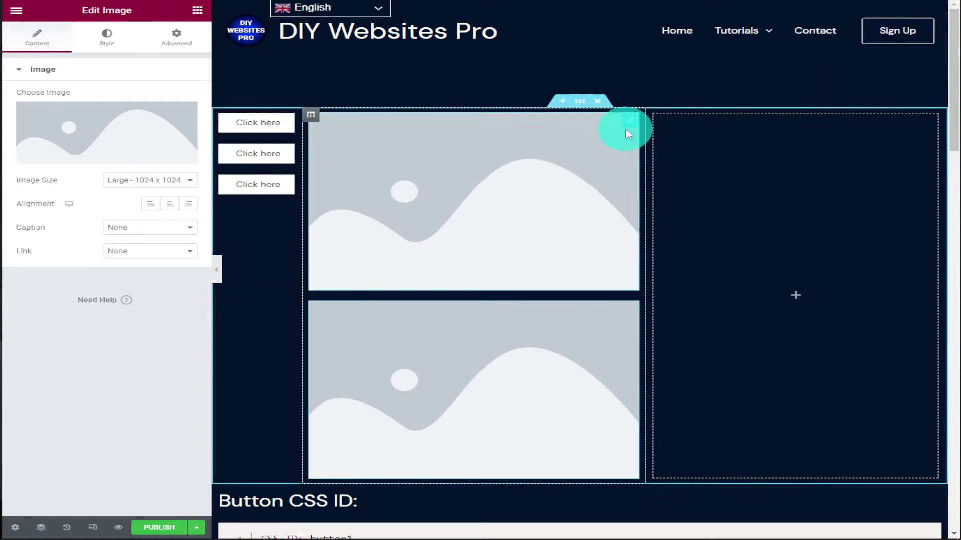
right_click(631, 129)
click(639, 151)
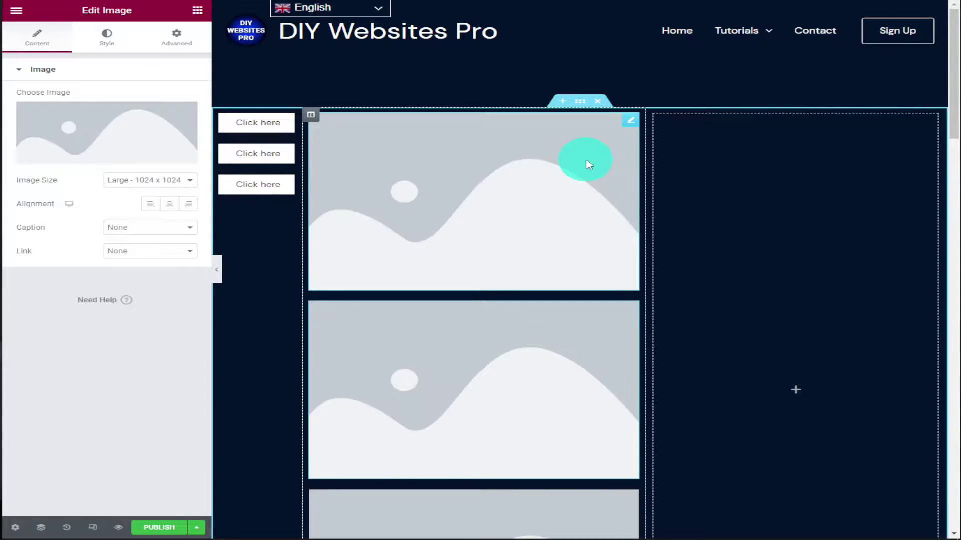
- Place a Text Editor widget in the third column and duplicate it twice to get three text blocks
click(198, 13)
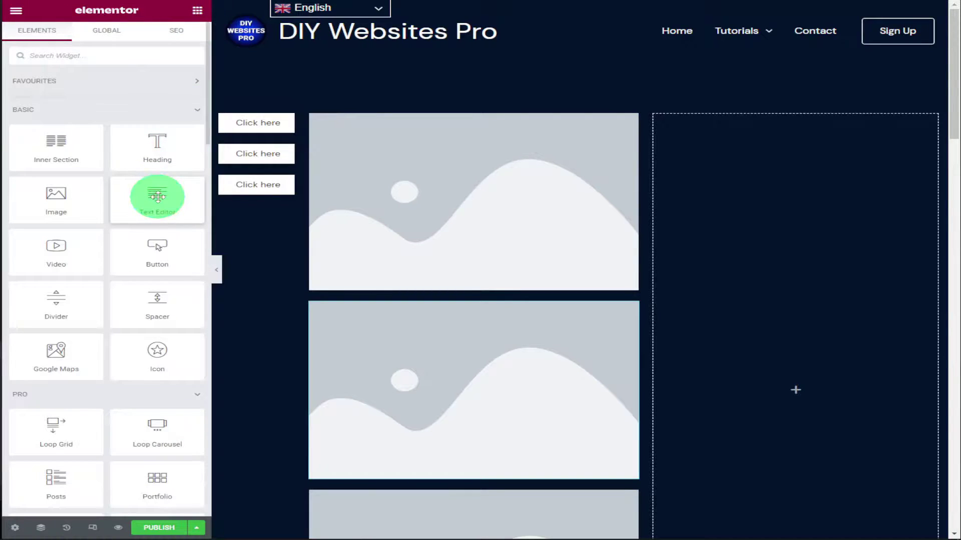
drag(158, 197, 746, 244)
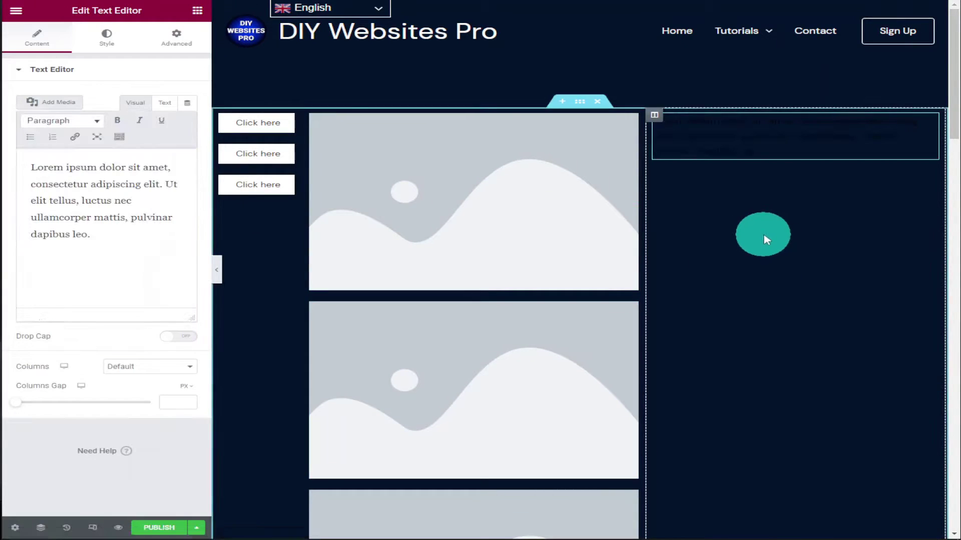
right_click(924, 131)
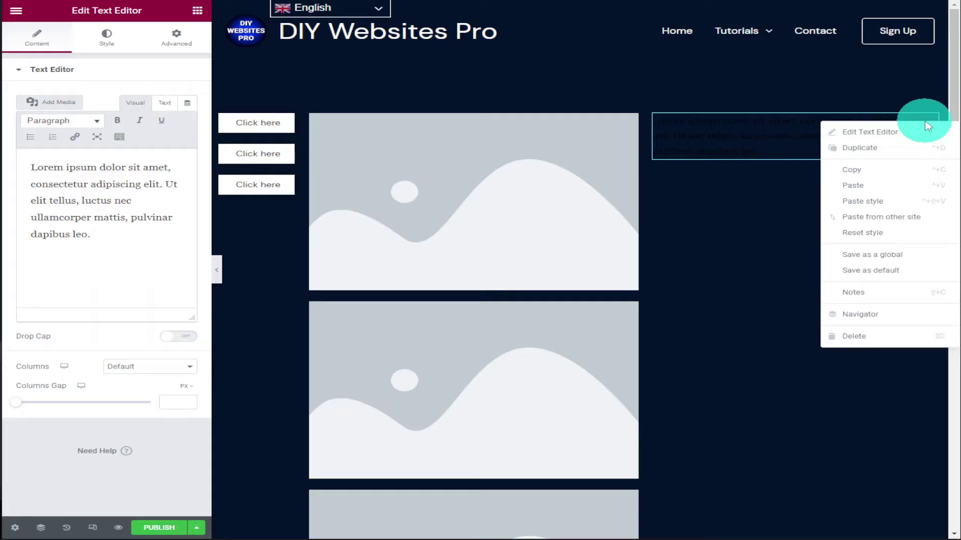
click(910, 158)
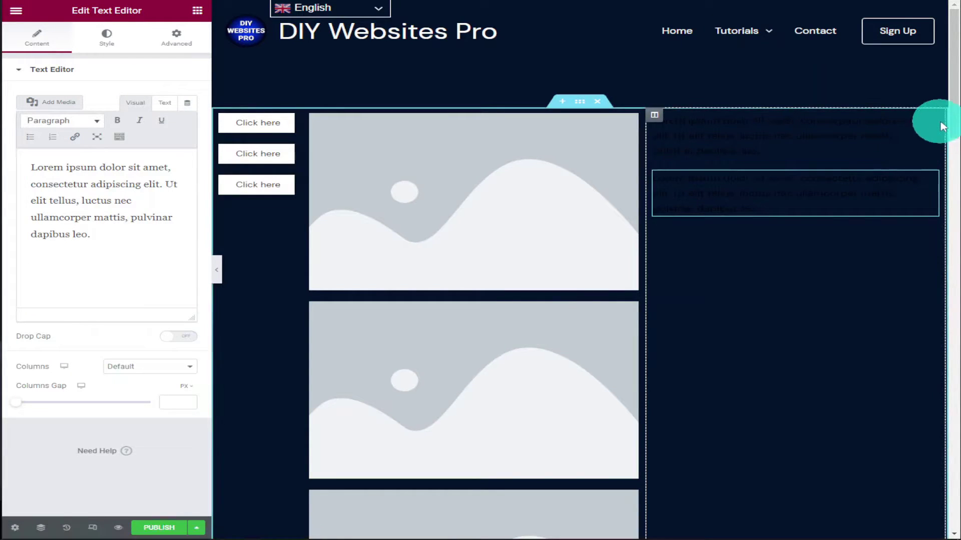
right_click(928, 132)
click(923, 152)
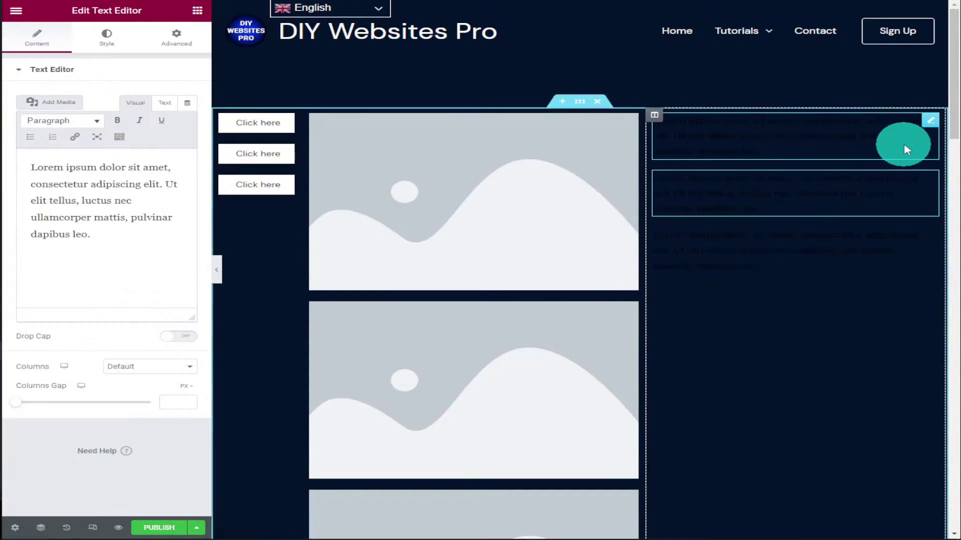
- Set the three-column section's typography text colour to white
click(580, 103)
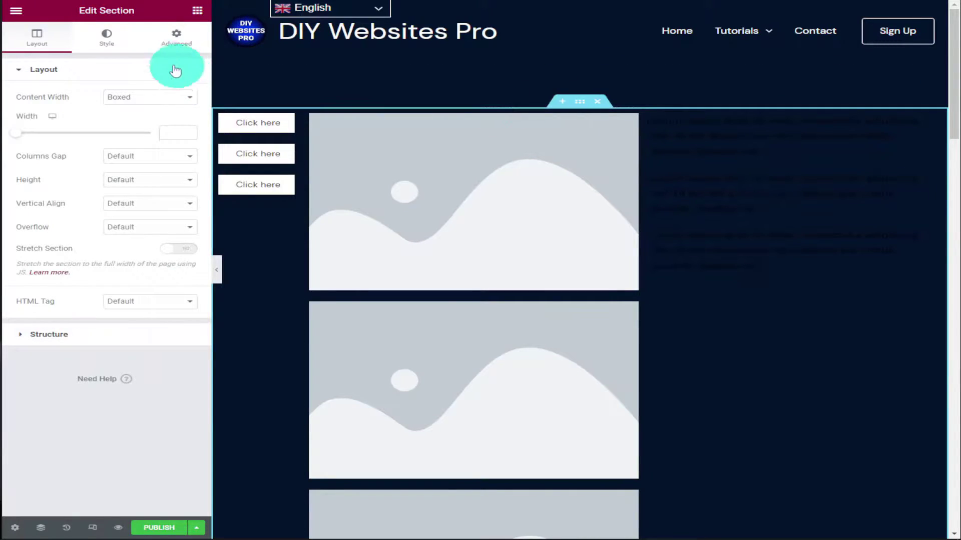
click(107, 38)
click(80, 238)
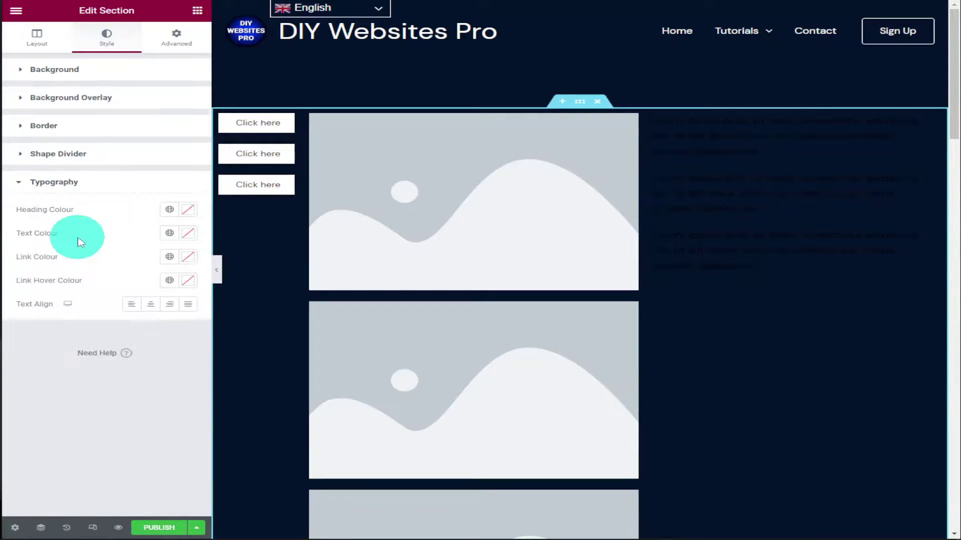
click(194, 237)
drag(73, 285, 15, 265)
click(73, 188)
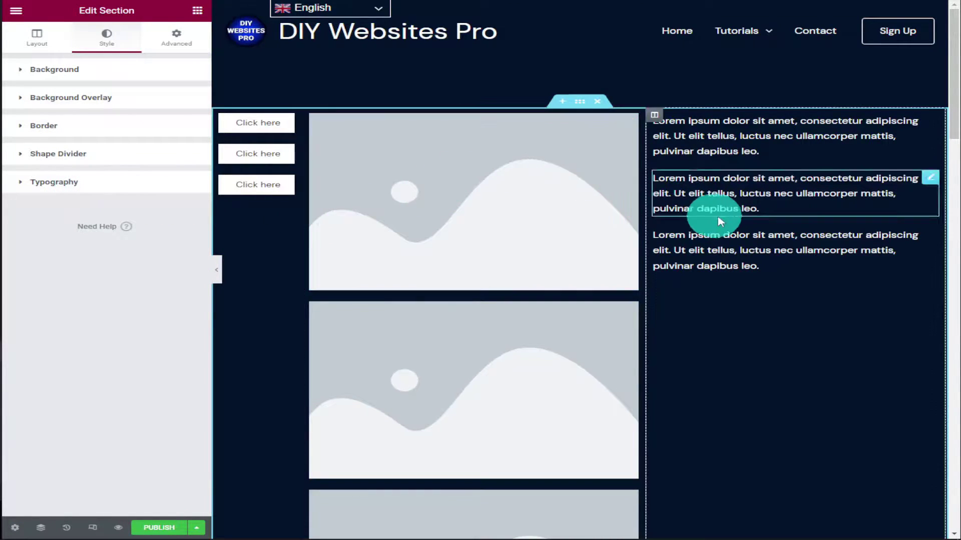
- Replace the third text block's placeholder content with "Text 3" and copy that text
click(729, 255)
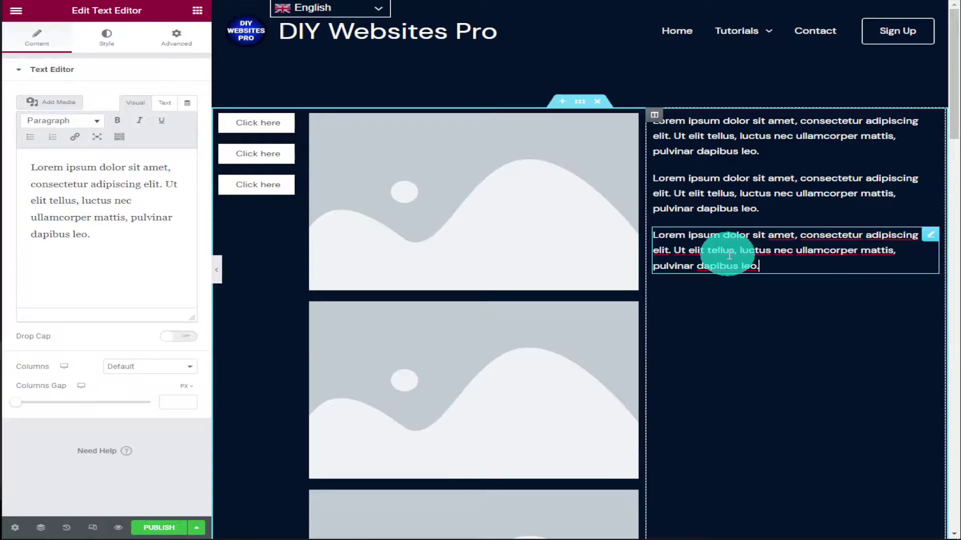
click(133, 209)
triple_click(125, 209)
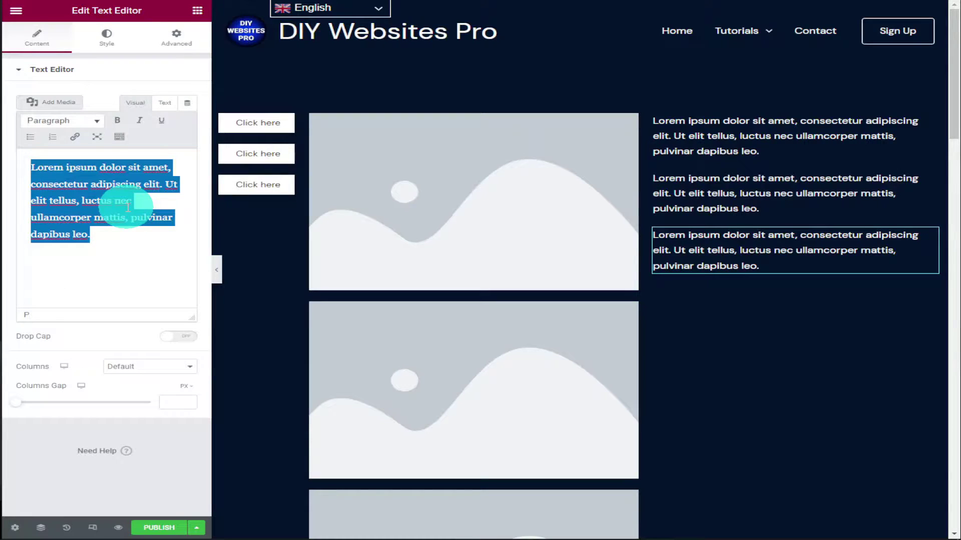
text(Text 3)
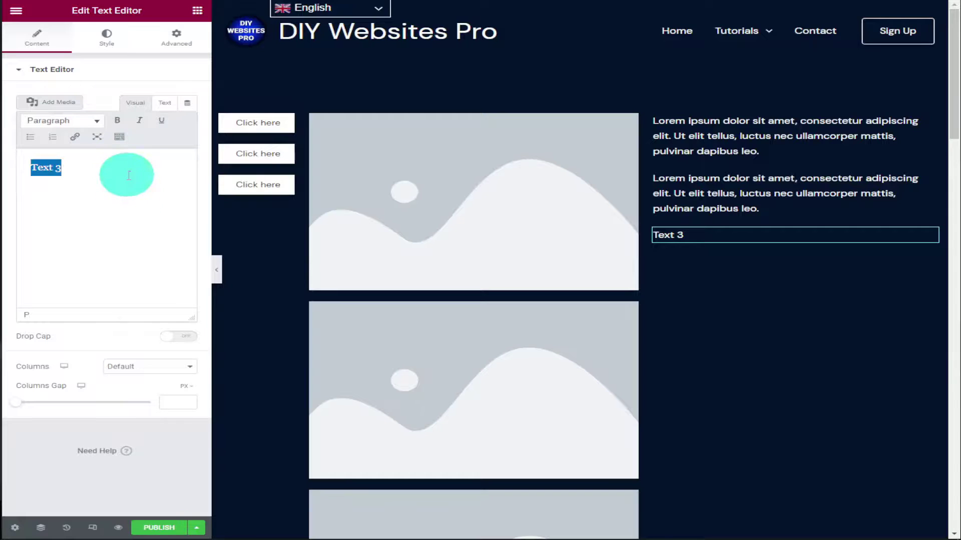
right_click(68, 168)
click(81, 204)
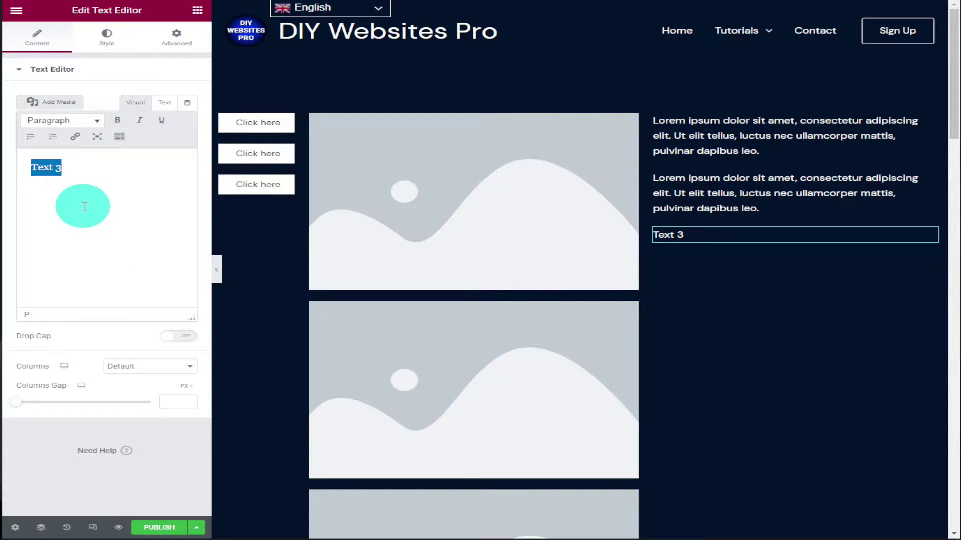
- Paste the copied text over the second text block's placeholder content and change it to "Text 2"
click(693, 204)
triple_click(47, 184)
right_click(125, 189)
click(129, 235)
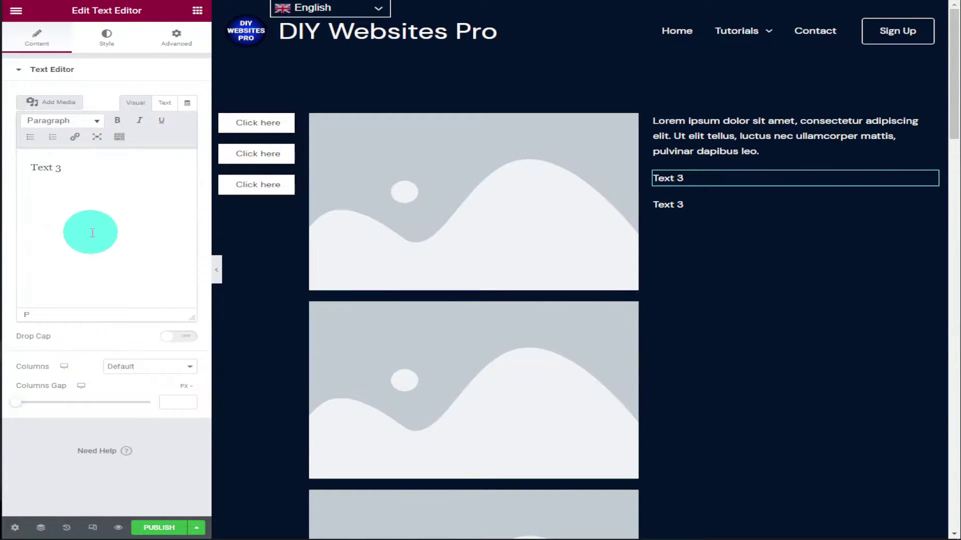
- Paste the copied text over the first text block's placeholder content and change it to "Text 1"
click(691, 122)
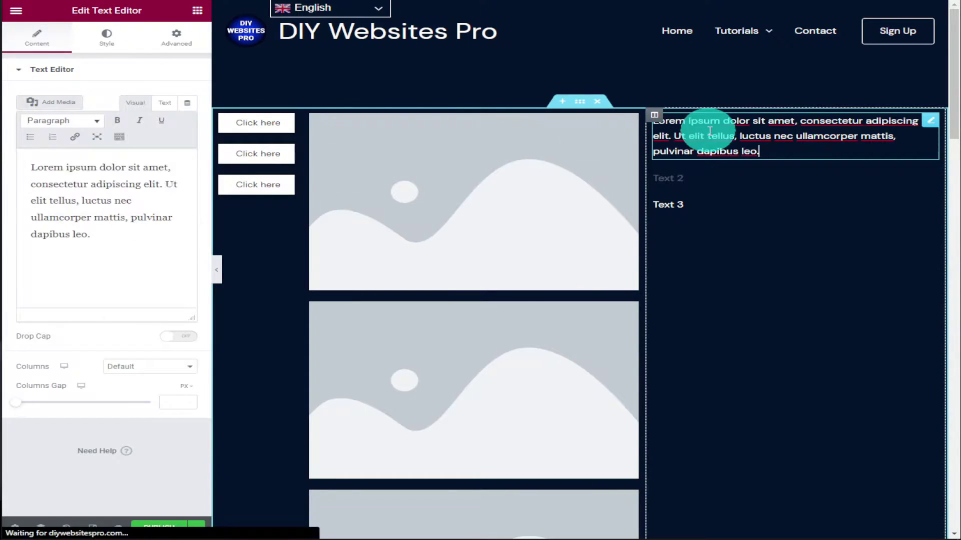
triple_click(80, 189)
right_click(80, 191)
click(114, 240)
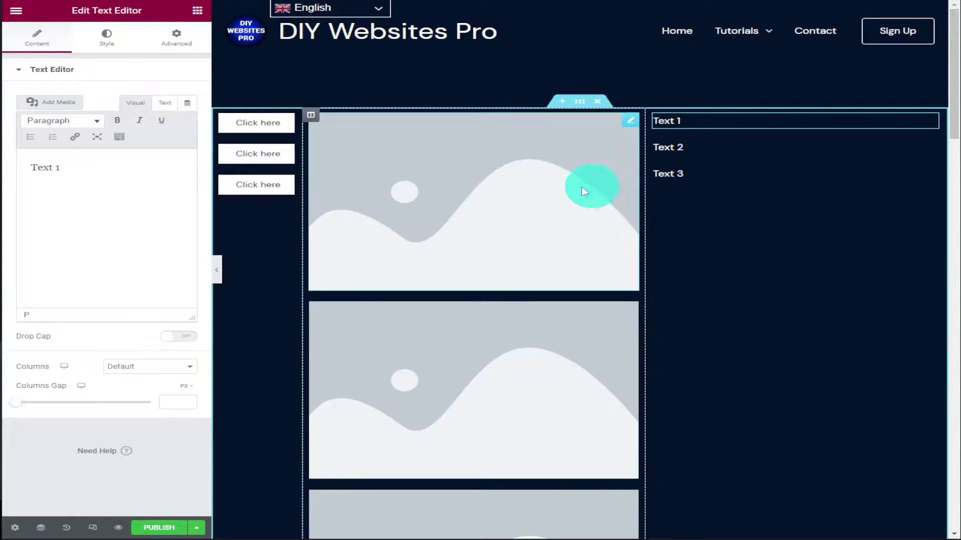
- Replace the first image placeholder with the "Auto Play On Hover" Elementor Pro picture from the media library
click(498, 180)
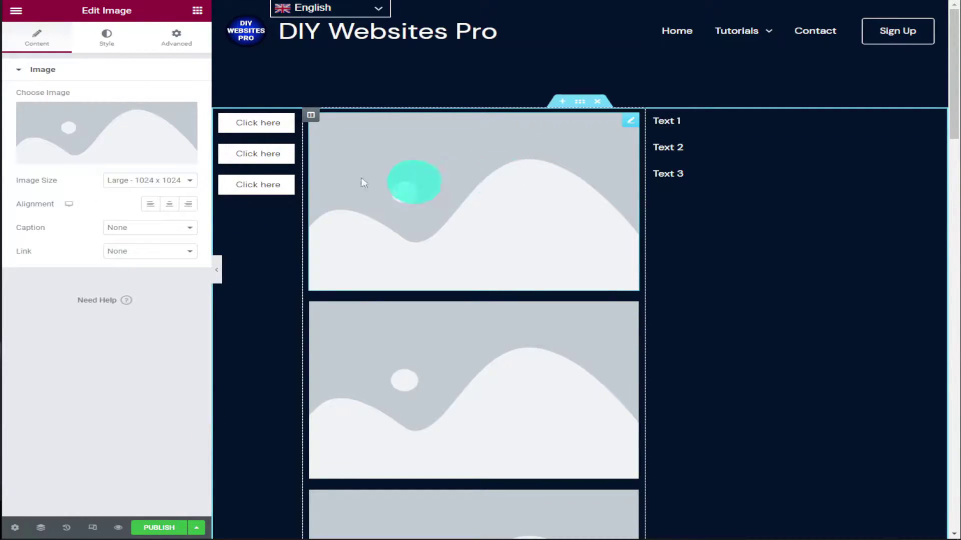
click(103, 152)
click(212, 166)
click(893, 505)
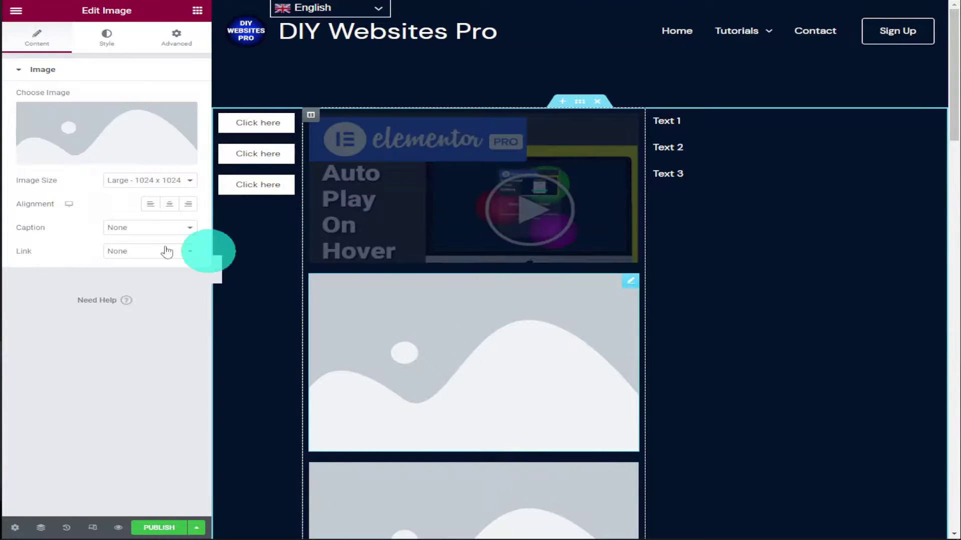
- Replace the second image placeholder with the NameHero "How To Add A Subdomain In Cpanel" picture from the media library
click(104, 161)
click(650, 160)
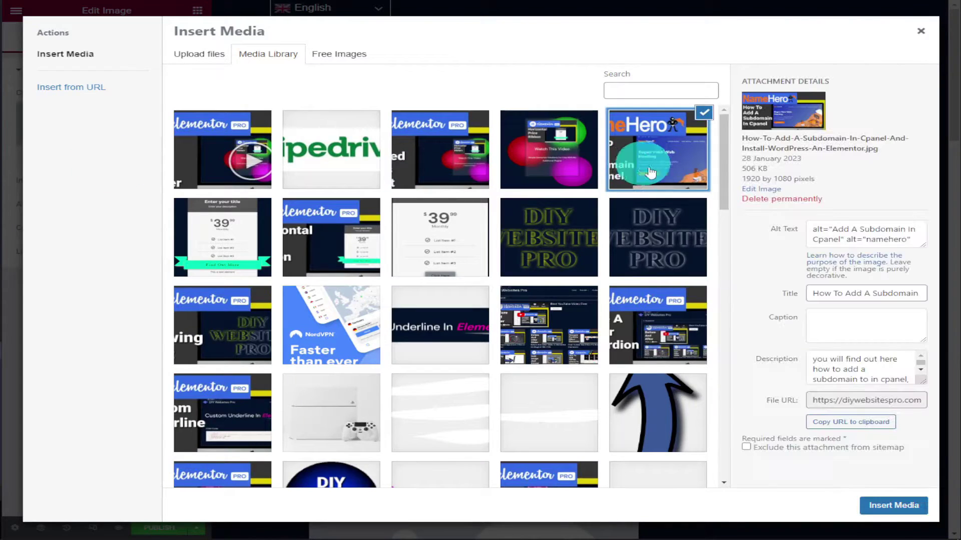
click(893, 505)
- Replace the third image placeholder with the Elementor Pro "Add Glowing Text" picture from the media library
click(489, 378)
click(97, 161)
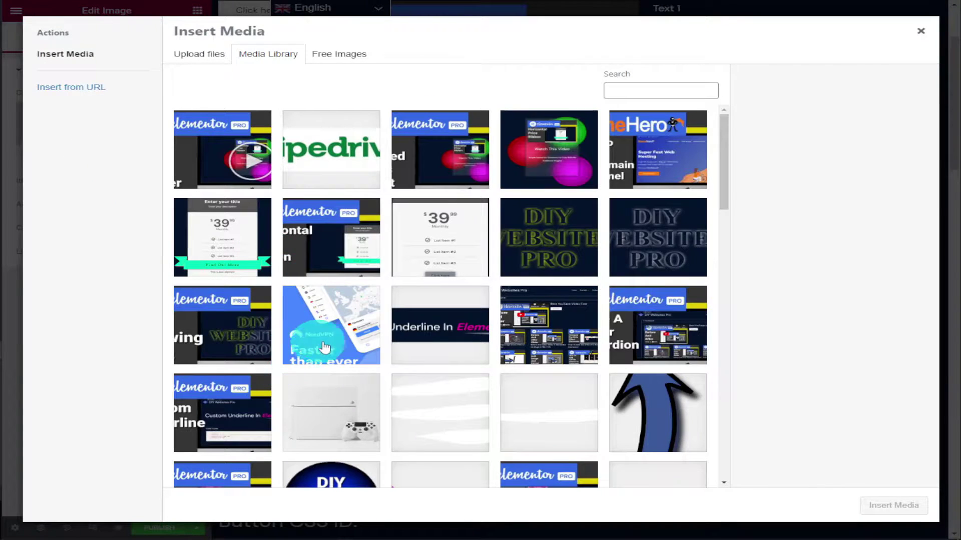
click(226, 331)
click(893, 505)
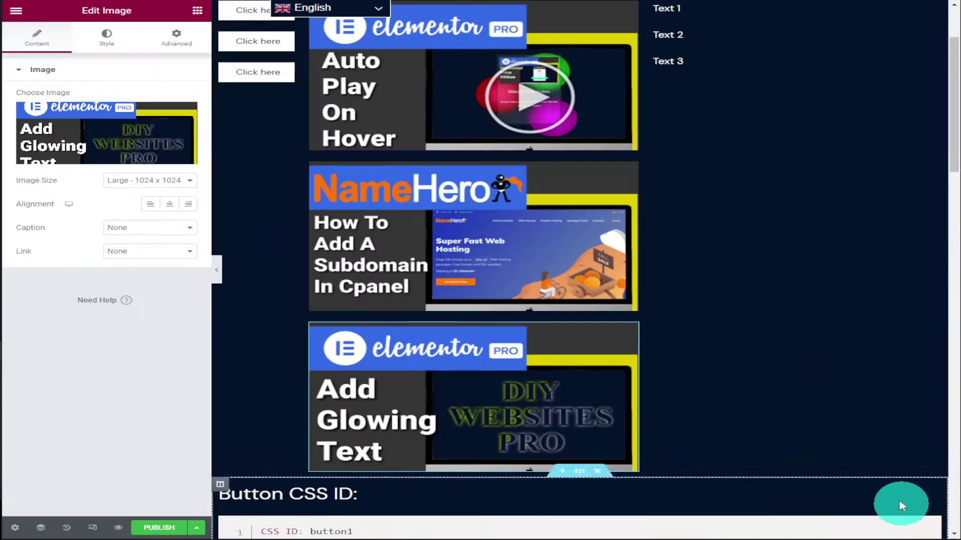
- Copy the ID "button1" from the code block under the Button CSS ID heading
scroll(851, 186, up, 1)
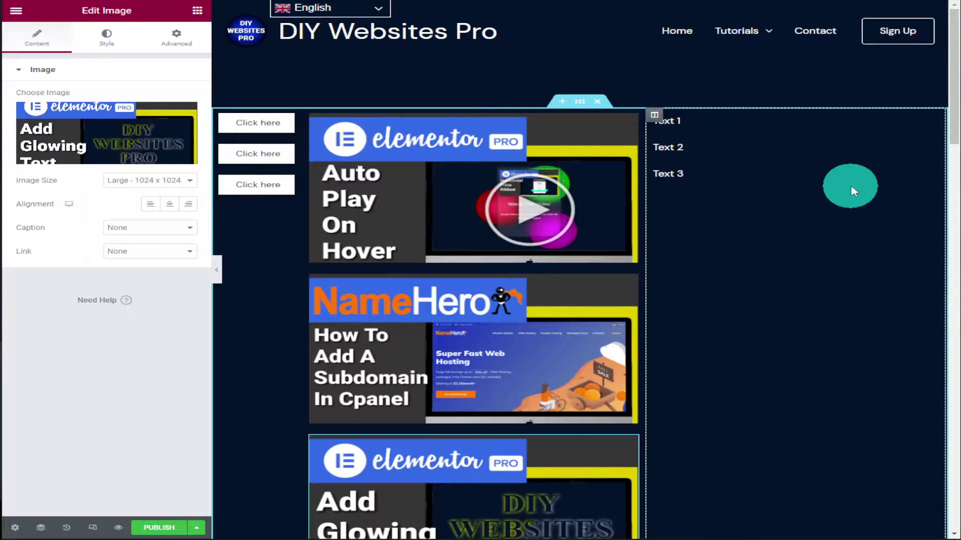
scroll(852, 188, down, 2)
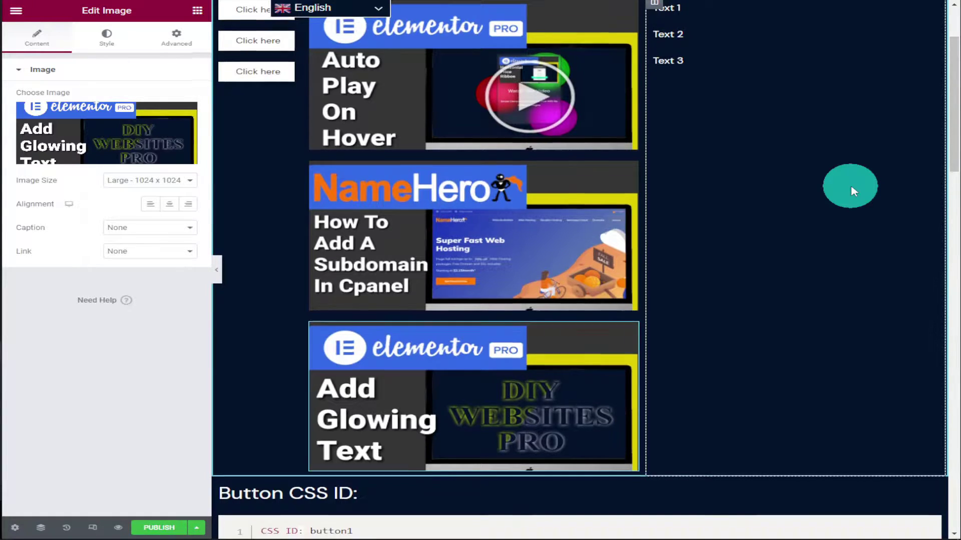
scroll(850, 184, down, 5)
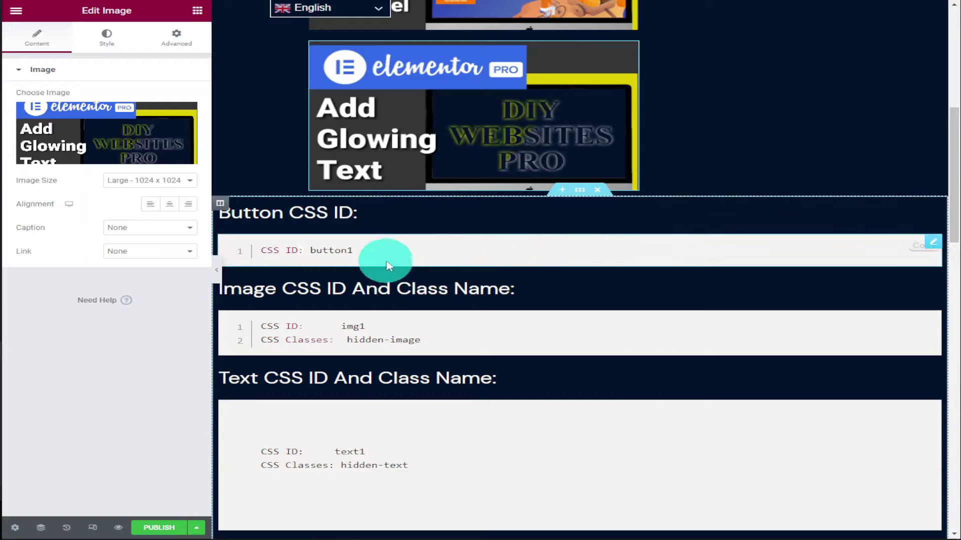
click(356, 256)
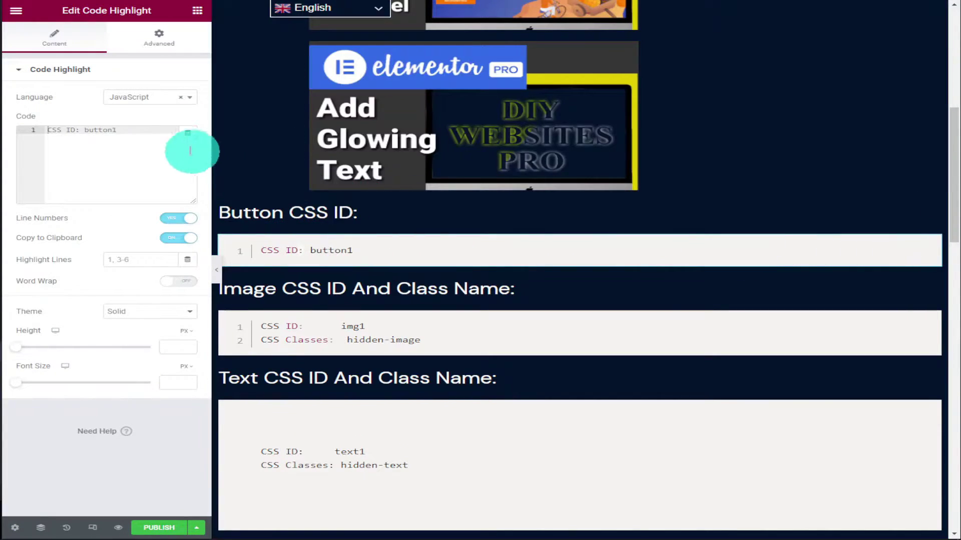
drag(108, 131, 88, 132)
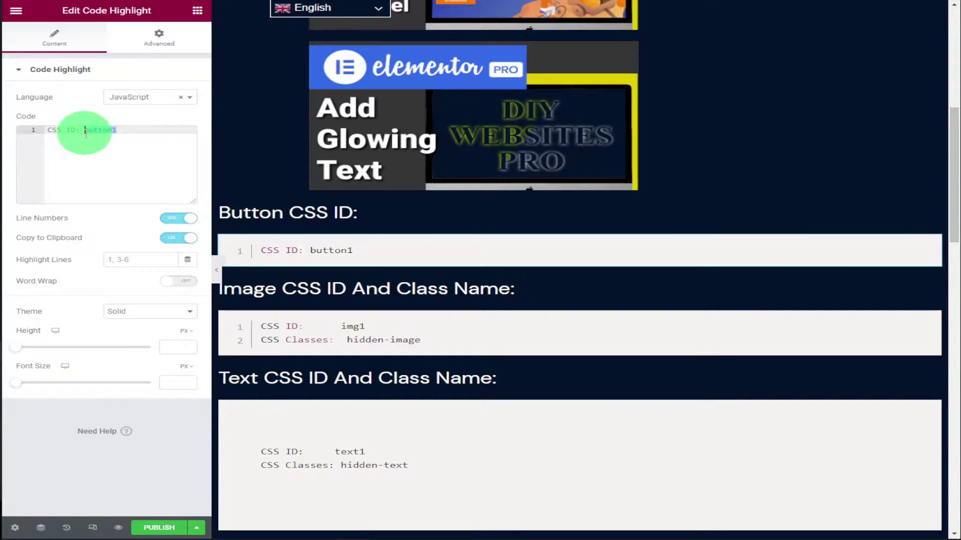
right_click(95, 133)
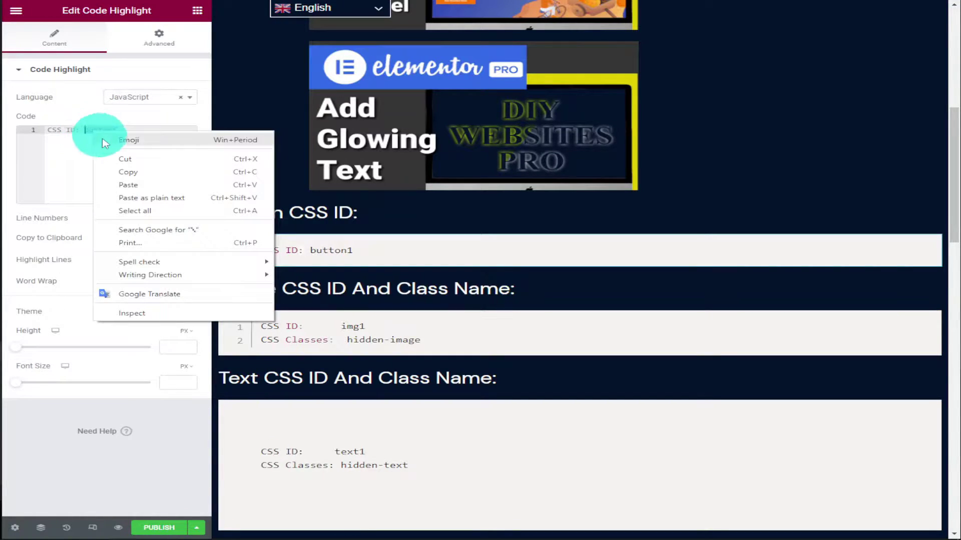
click(143, 172)
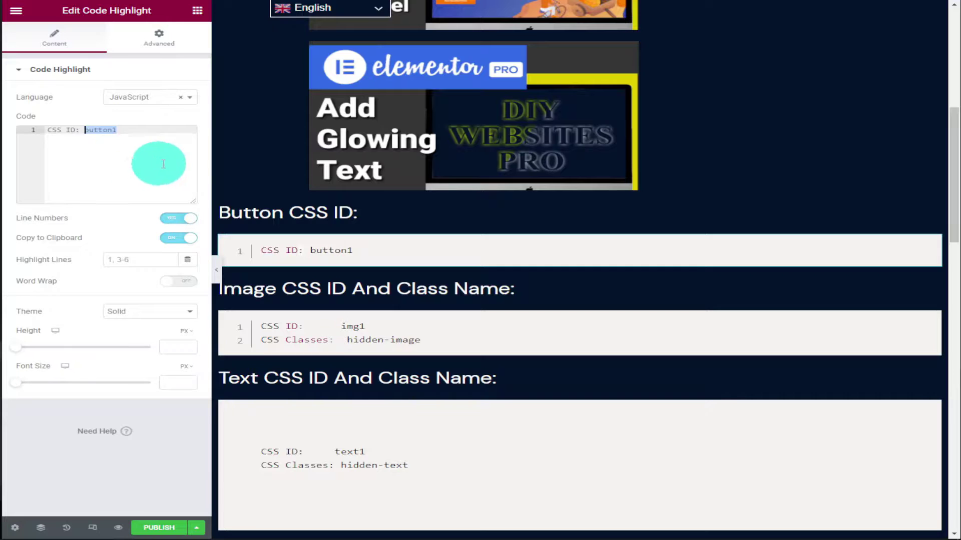
- Paste the copied ID "button1" as the CSS ID of the first "Click here" button
scroll(488, 136, up, 5)
scroll(489, 136, up, 2)
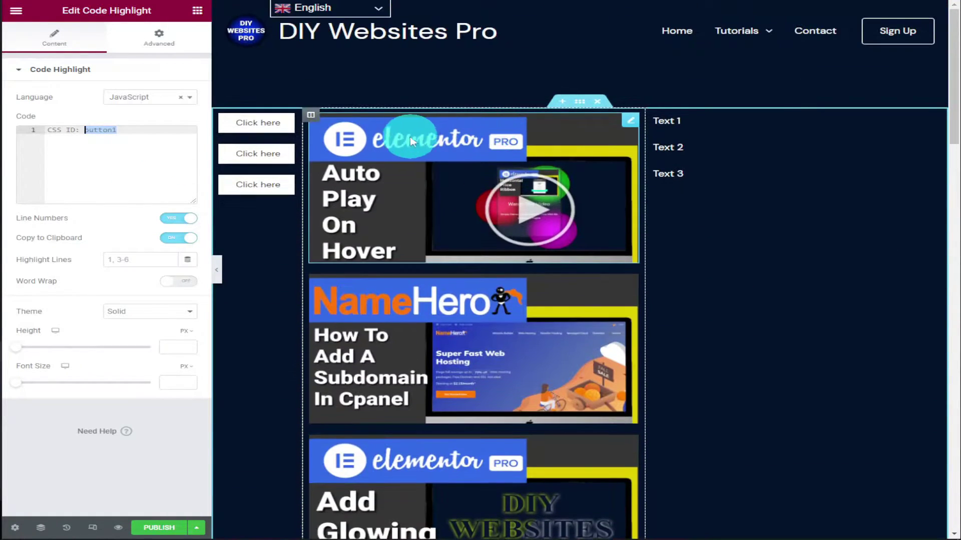
click(271, 132)
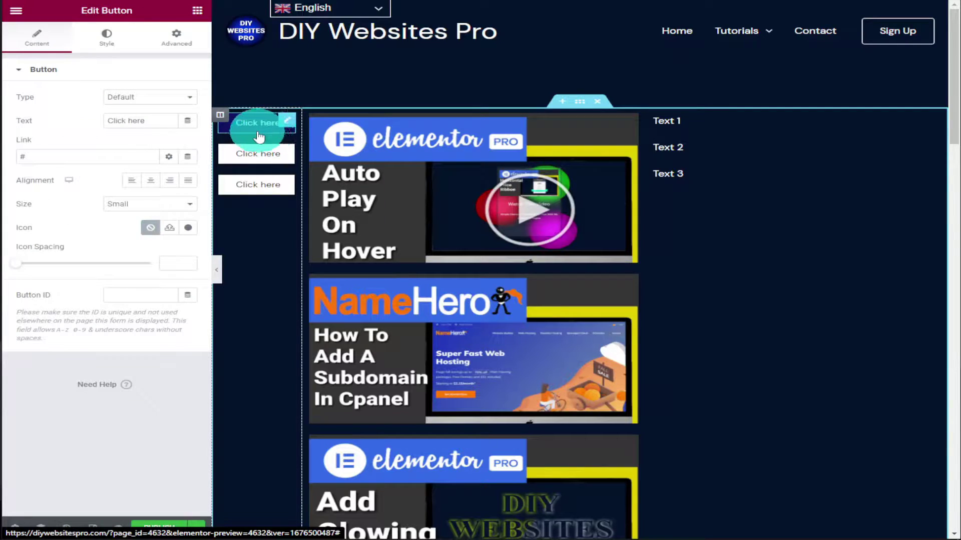
click(170, 48)
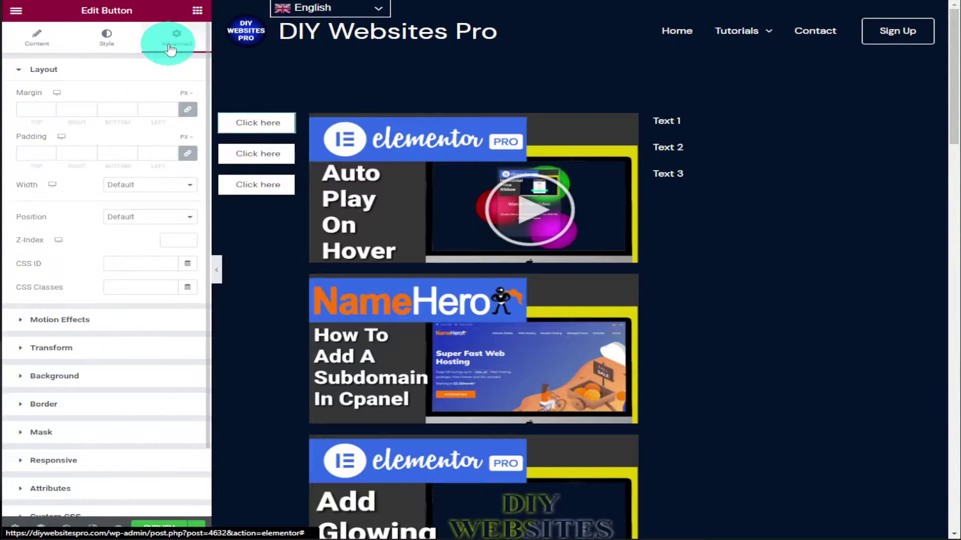
right_click(121, 267)
click(154, 354)
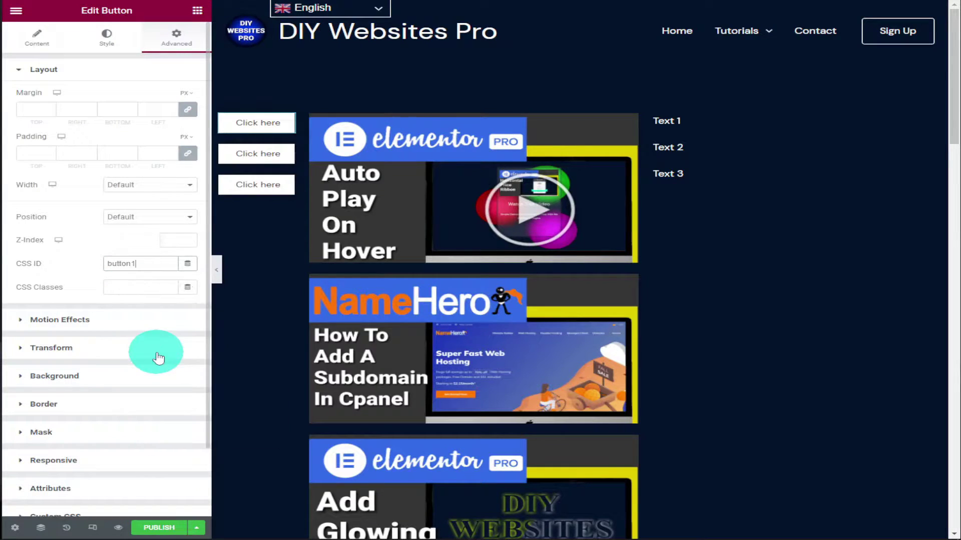
- Paste the copied button ID into the CSS ID of the second "Click here" button
click(255, 155)
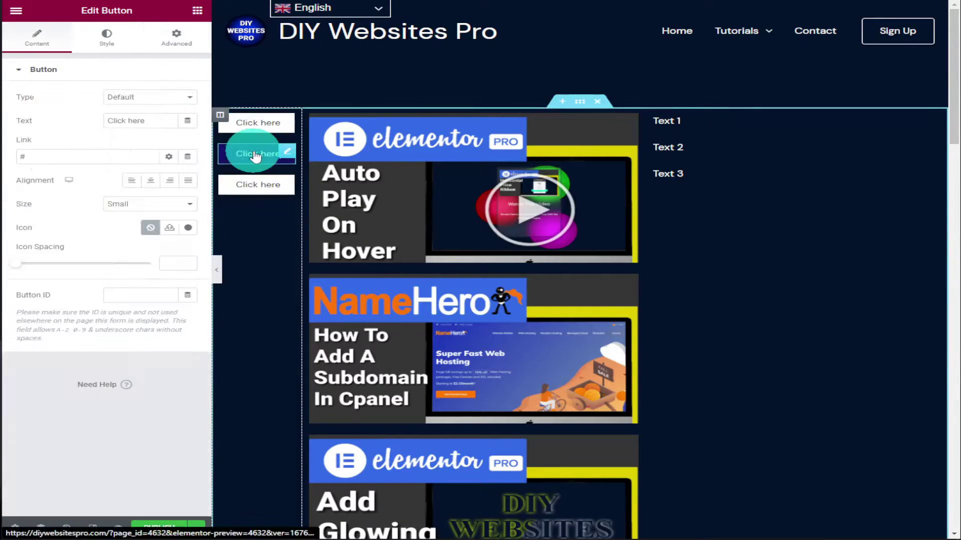
click(177, 43)
right_click(135, 263)
click(170, 352)
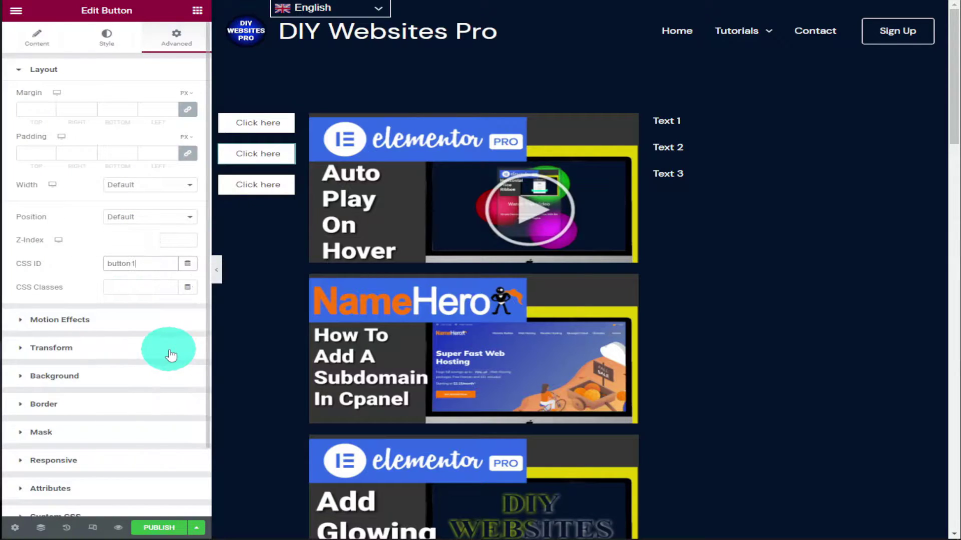
- Paste the copied ID into the third "Click here" button's CSS ID and change it to "button3"
click(258, 184)
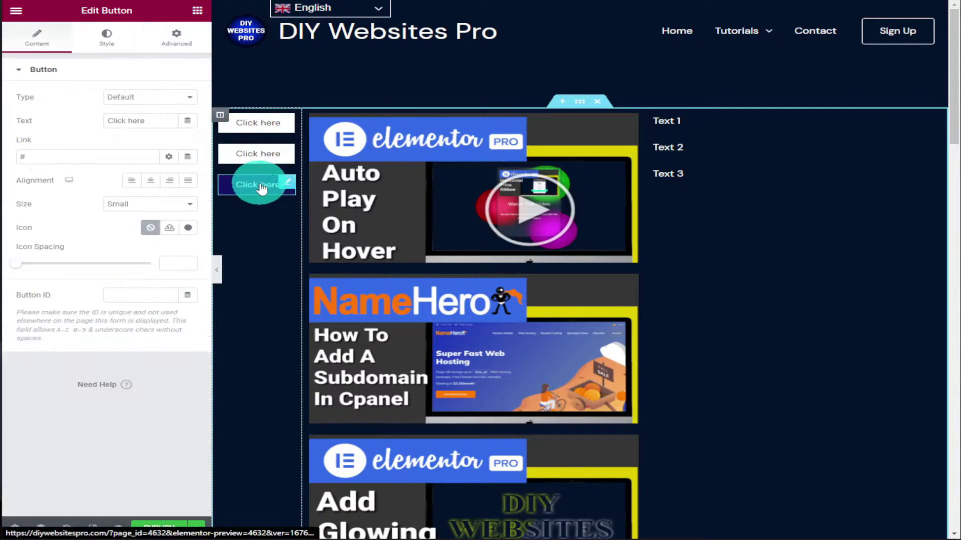
click(172, 40)
right_click(131, 263)
click(157, 354)
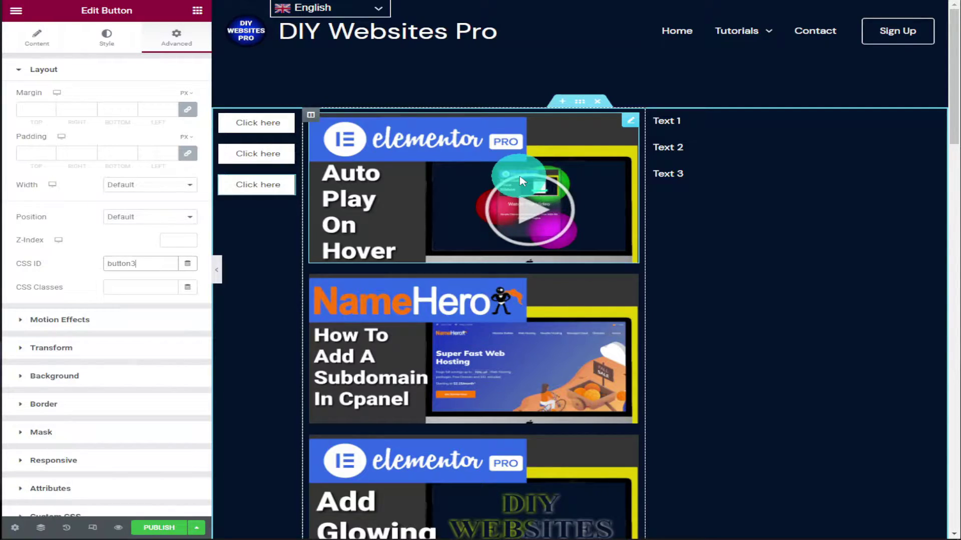
- Copy the ID "img1" from the code block under the Image CSS ID And Class Name heading
scroll(520, 181, down, 7)
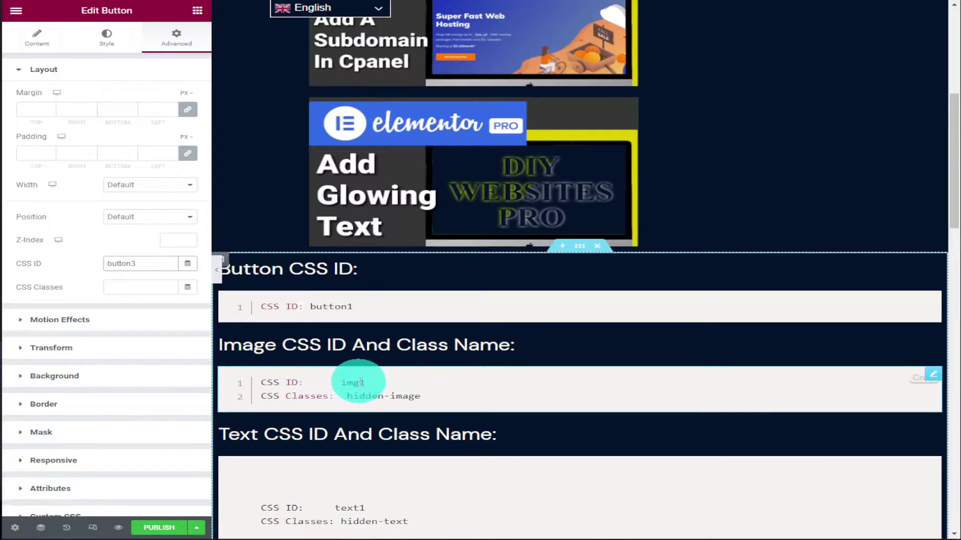
click(360, 382)
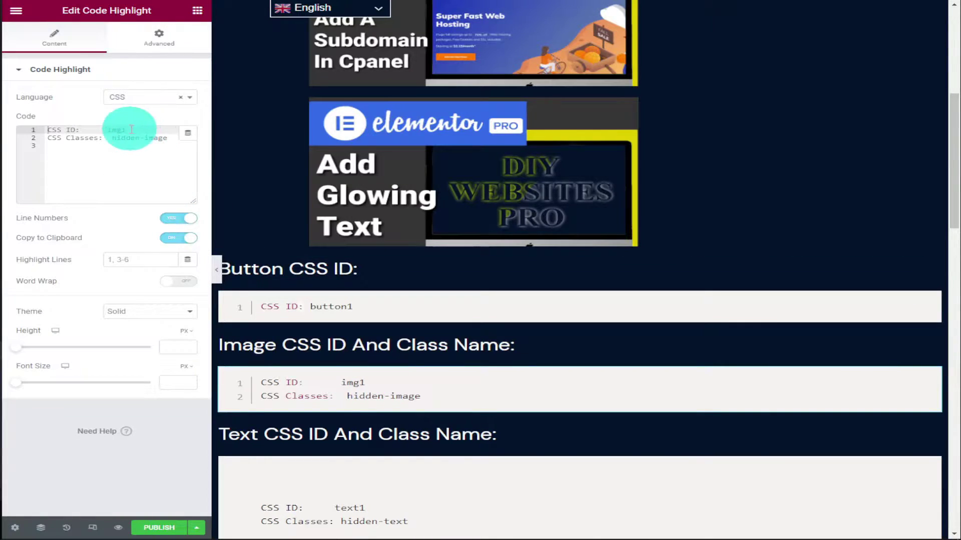
click(115, 130)
right_click(110, 130)
click(155, 166)
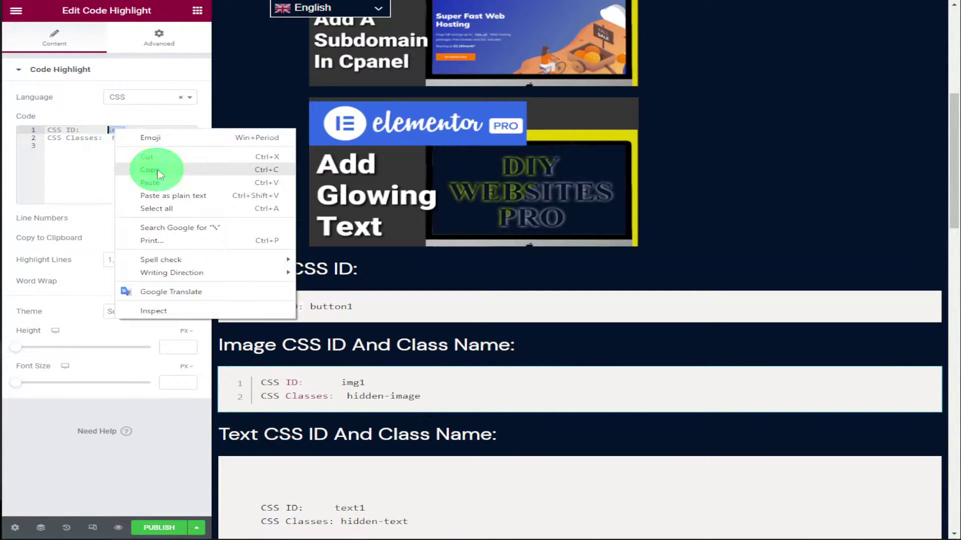
- Paste the copied ID "img1" as the CSS ID of the first image, "Auto Play On Hover"
scroll(554, 133, up, 7)
click(619, 139)
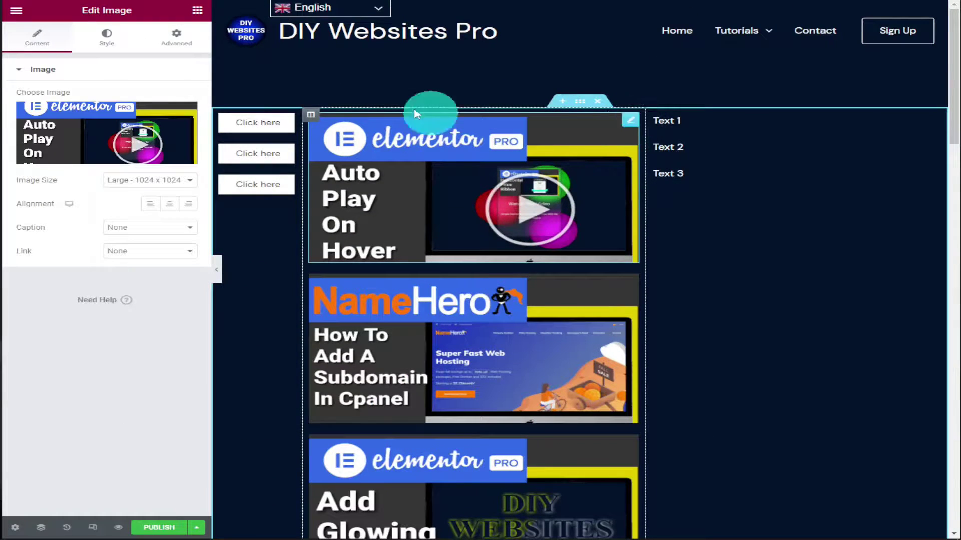
click(176, 37)
right_click(127, 261)
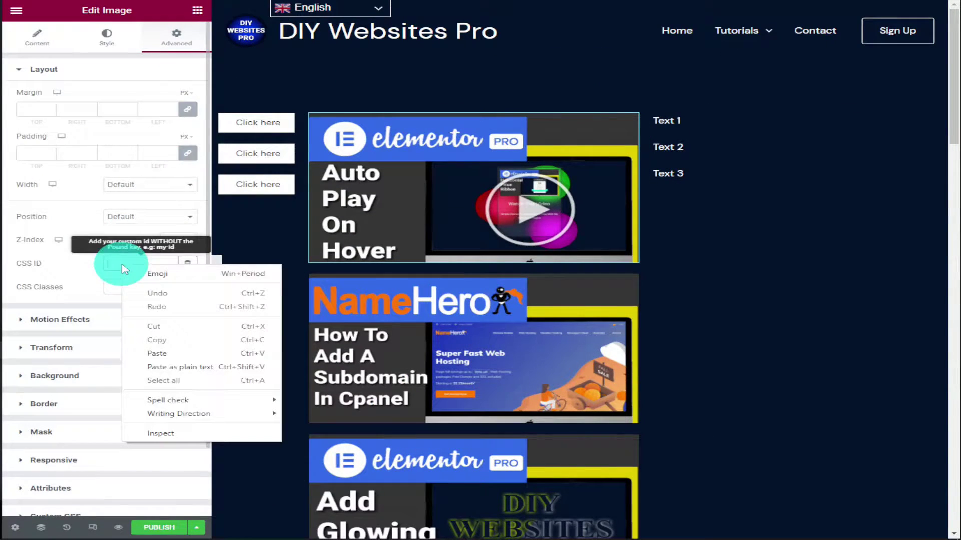
click(148, 347)
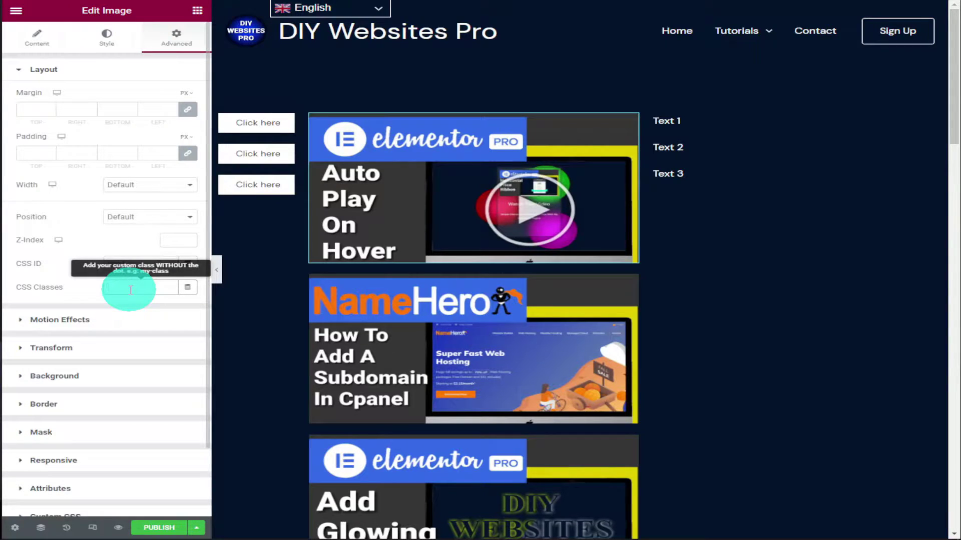
- Copy the class name "hidden-image" from the image code block further down the page
scroll(401, 242, down, 7)
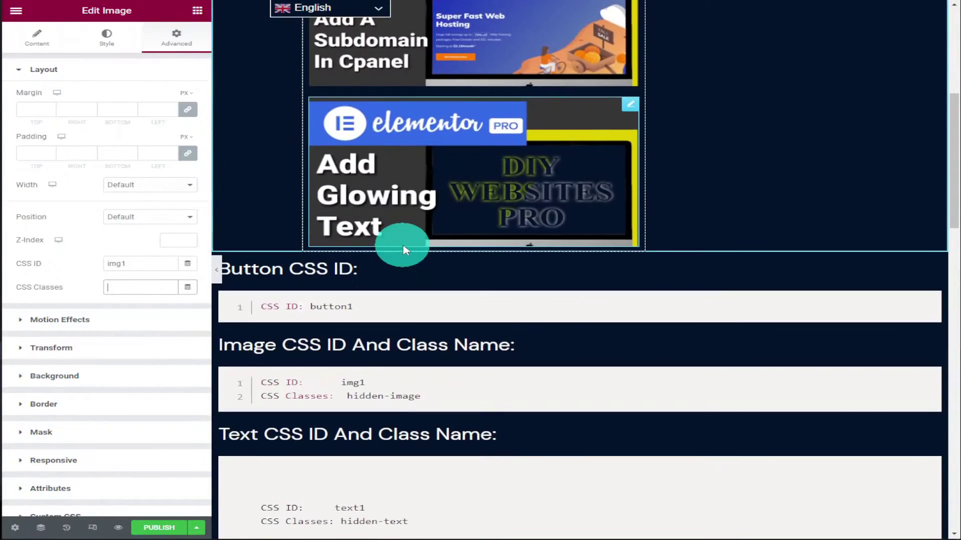
click(424, 404)
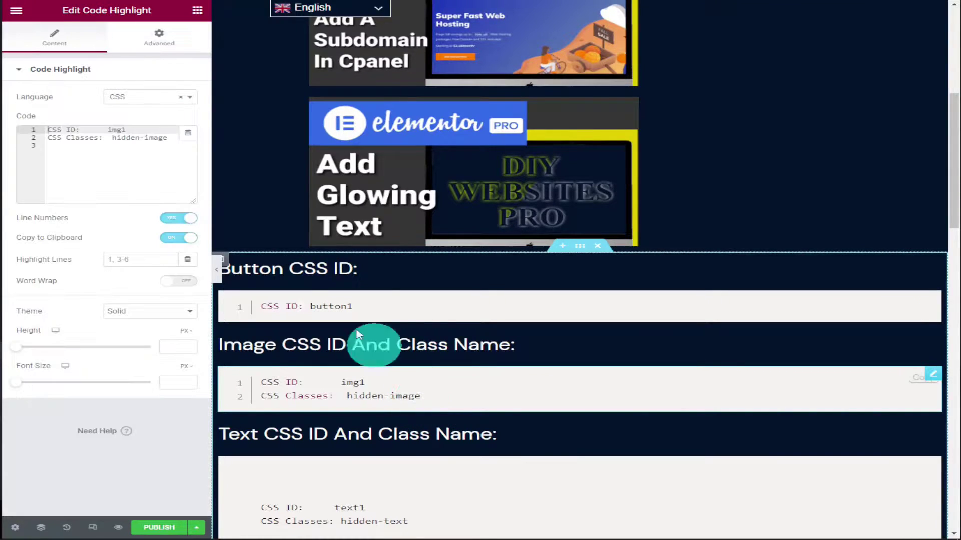
drag(167, 140, 112, 139)
right_click(115, 143)
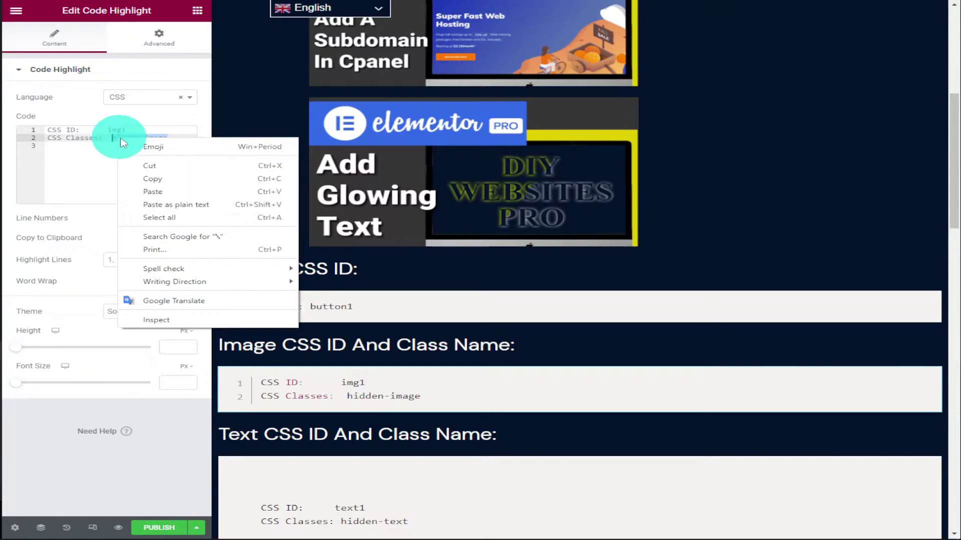
click(150, 177)
- Paste "hidden-image" as the CSS class of the first image, "Auto Play On Hover"
scroll(501, 131, up, 2)
scroll(501, 131, up, 3)
click(501, 131)
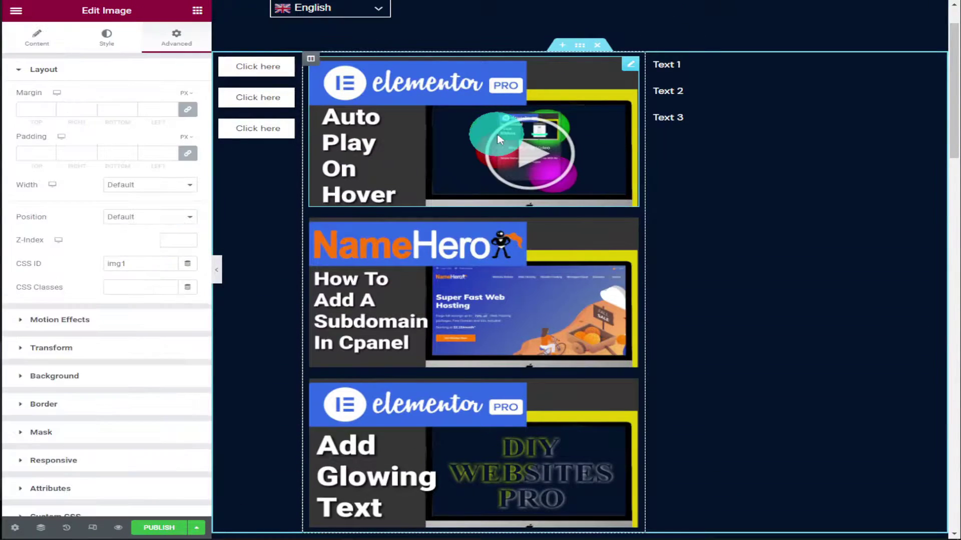
click(135, 284)
right_click(135, 284)
click(179, 368)
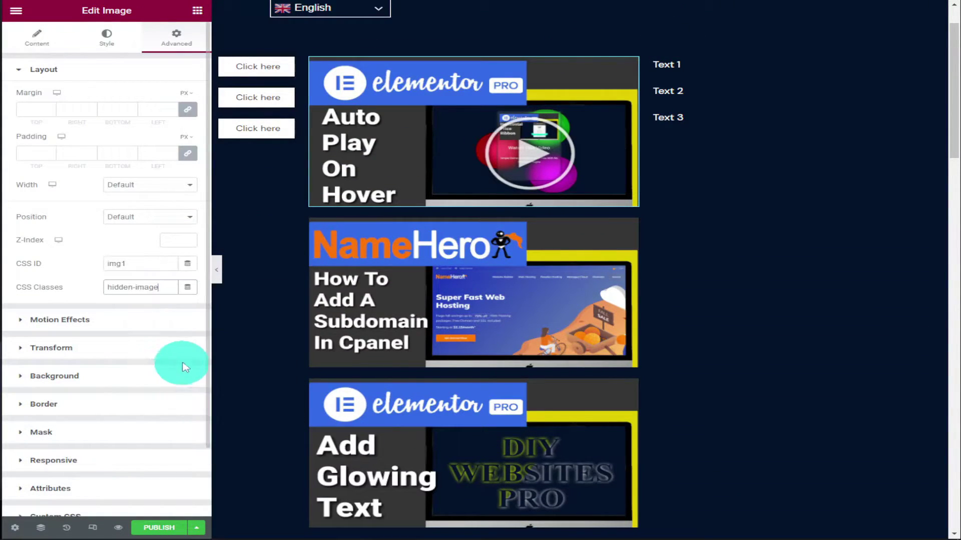
- Give the second image, the NameHero picture, the CSS ID "img2" and the CSS class "hidden-image"
click(467, 280)
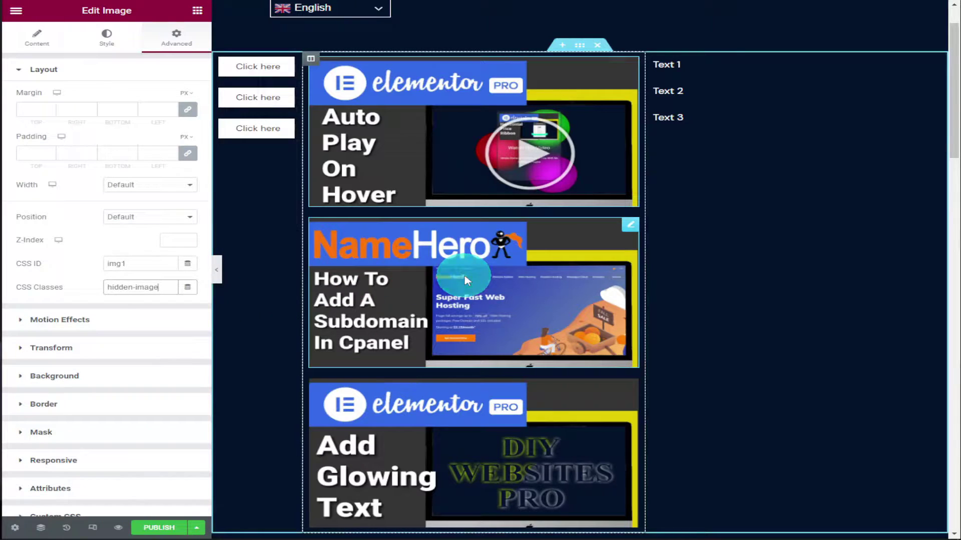
click(177, 46)
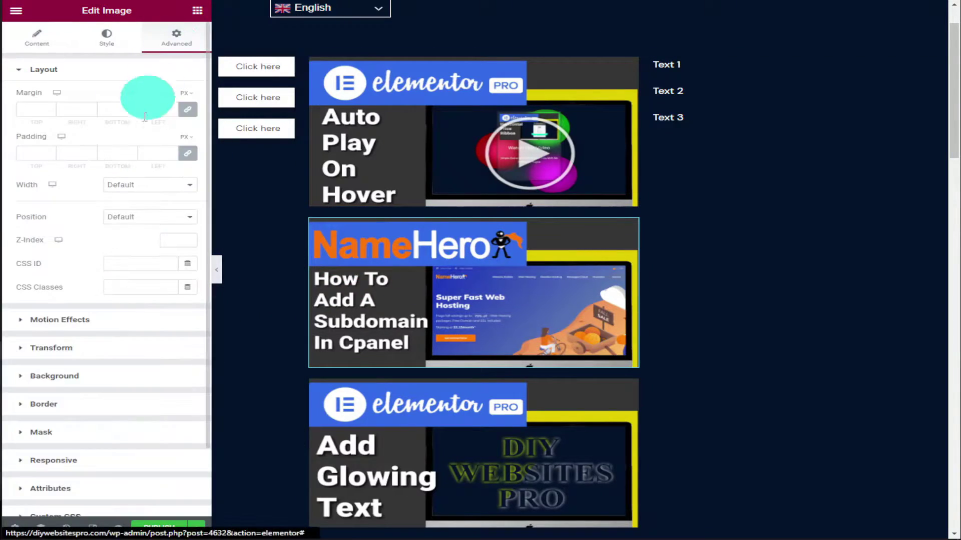
click(119, 263)
text(img2)
right_click(131, 287)
click(171, 366)
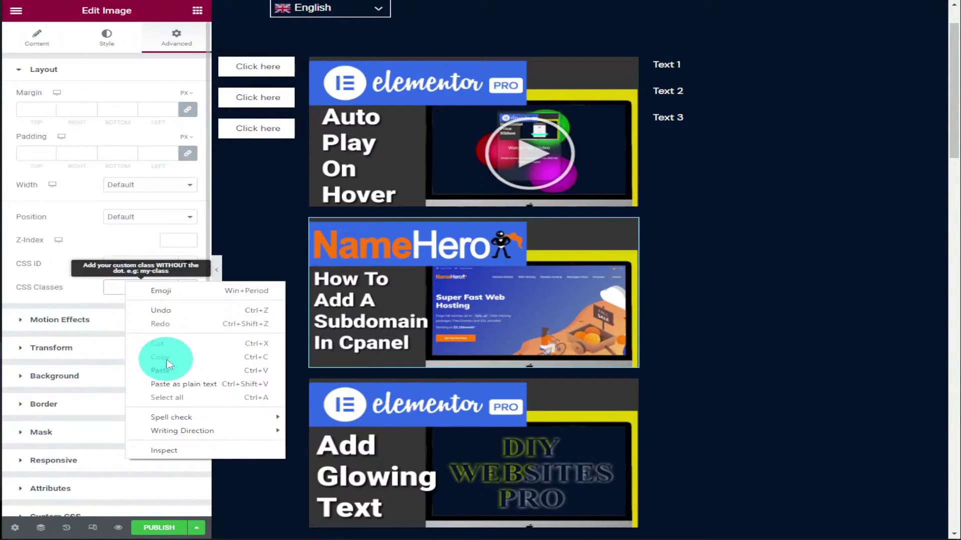
- Give the third image, "Add Glowing Text", the CSS ID "img3" and the CSS class "hidden-image"
scroll(526, 275, down, 2)
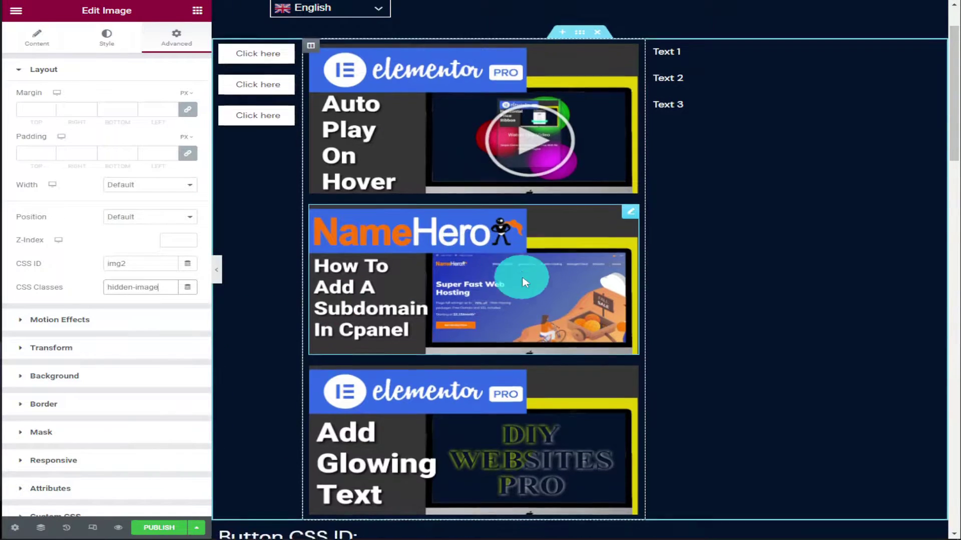
click(525, 284)
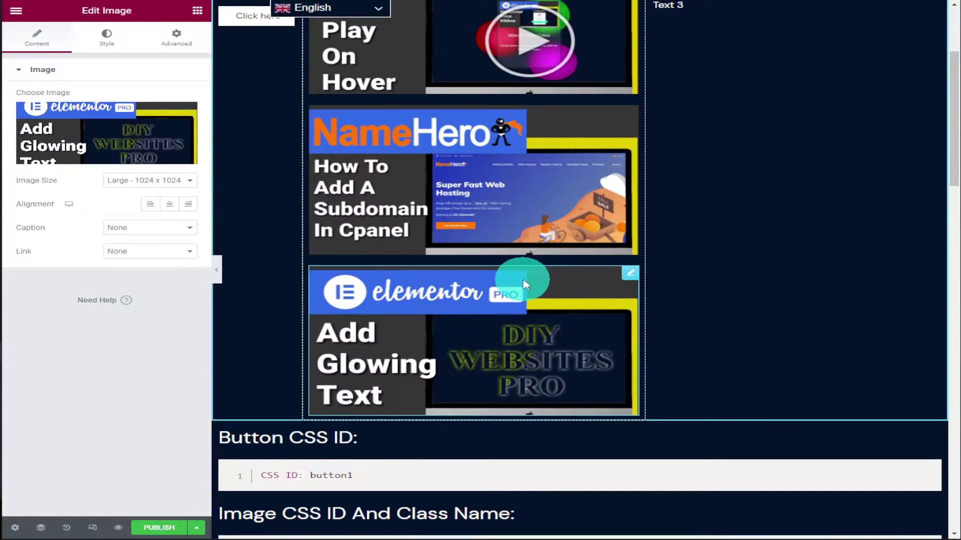
click(178, 37)
click(131, 264)
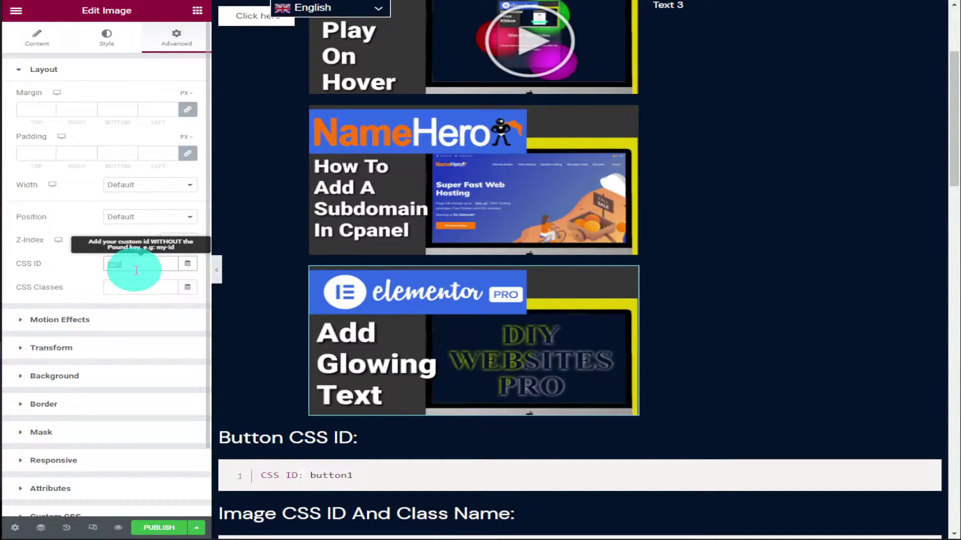
right_click(131, 284)
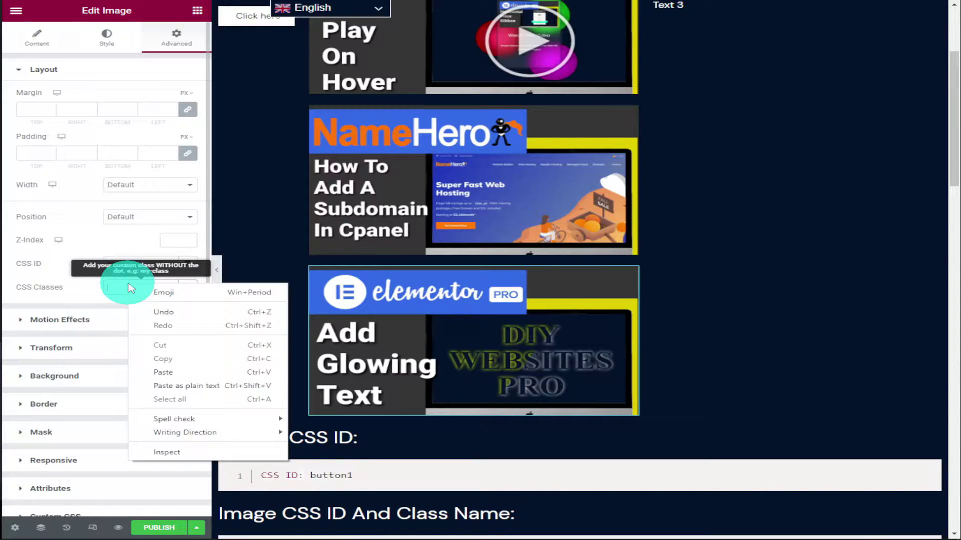
click(163, 381)
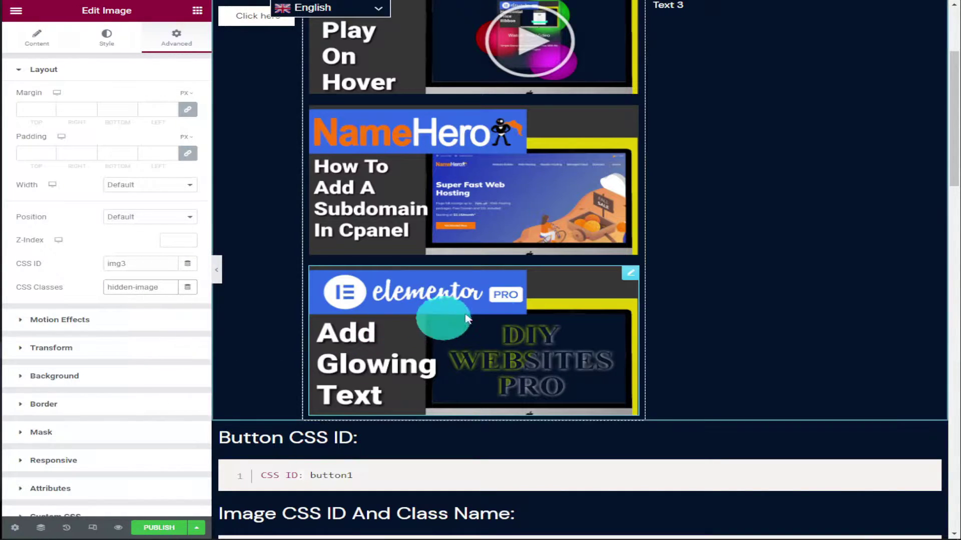
- Set the CSS ID of the "Text 1" widget to "text1", following the text code block further down the page
scroll(728, 273, up, 4)
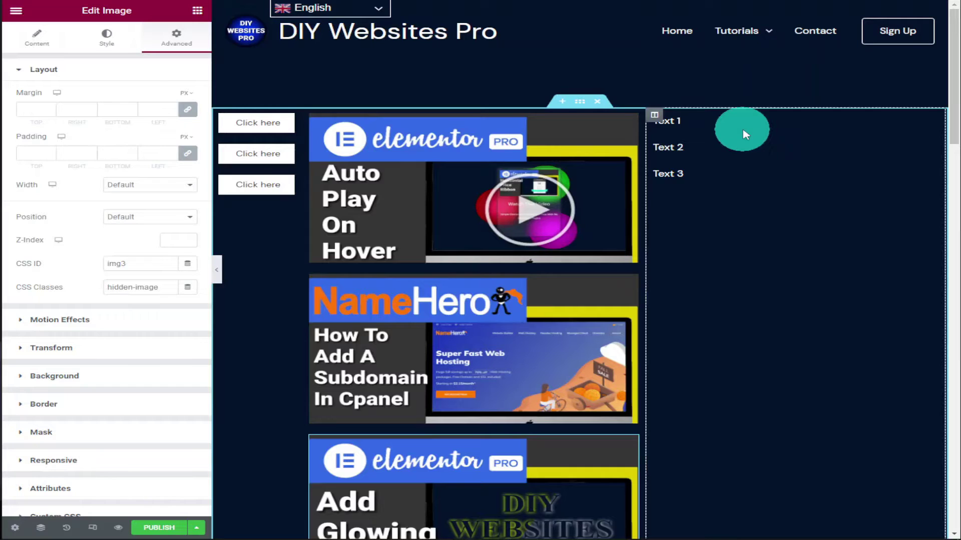
click(741, 127)
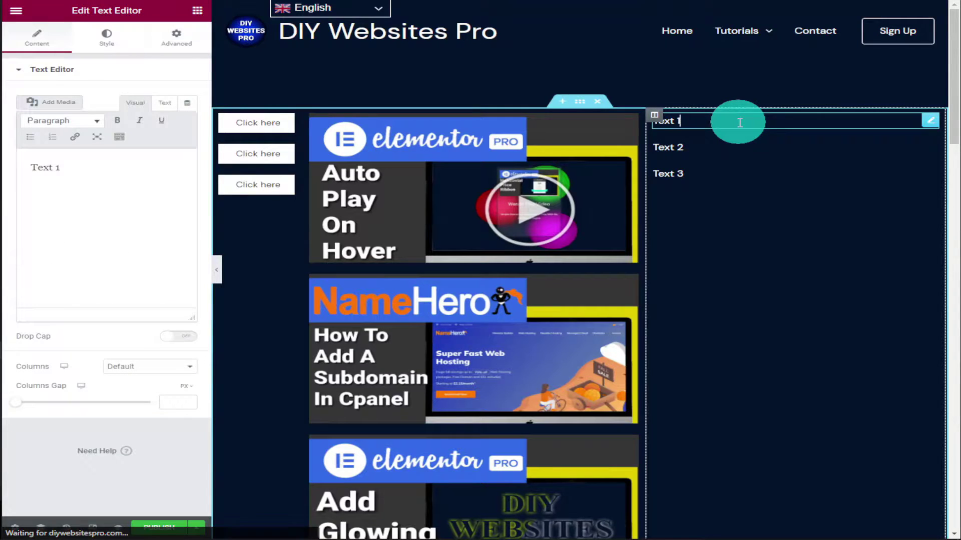
click(166, 52)
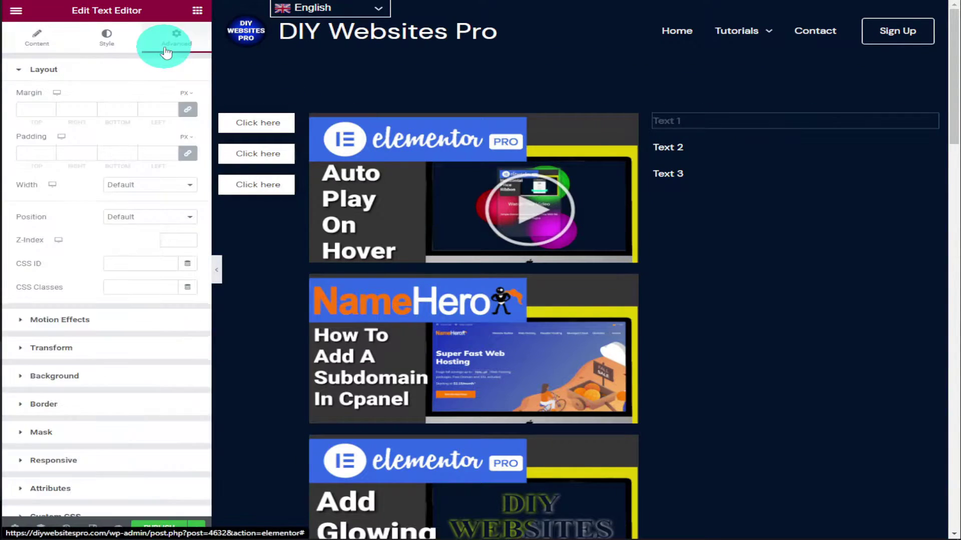
click(126, 265)
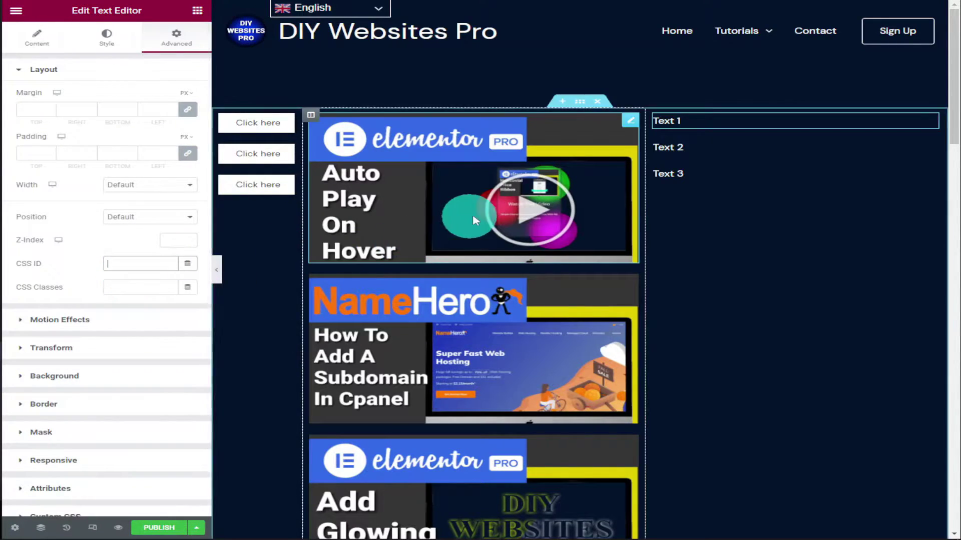
scroll(471, 228, down, 9)
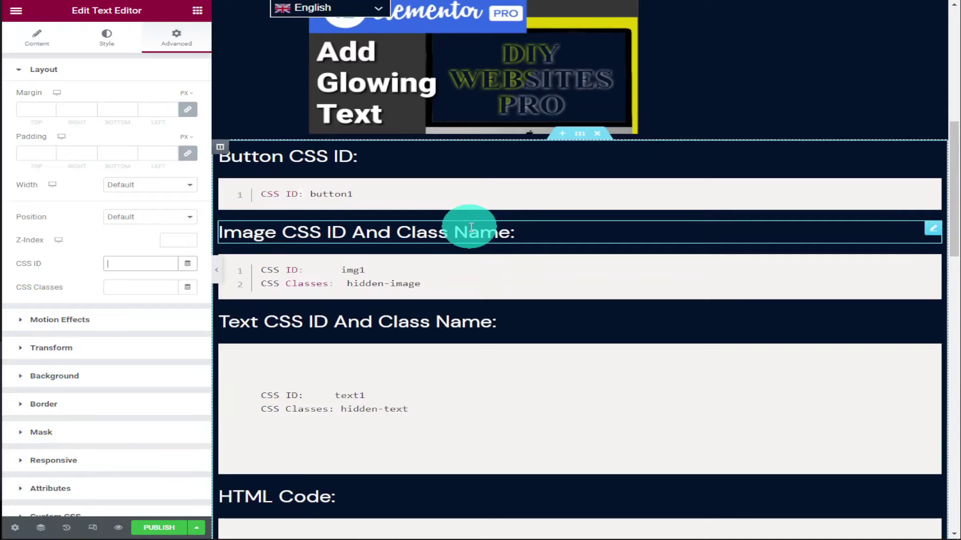
scroll(471, 228, up, 10)
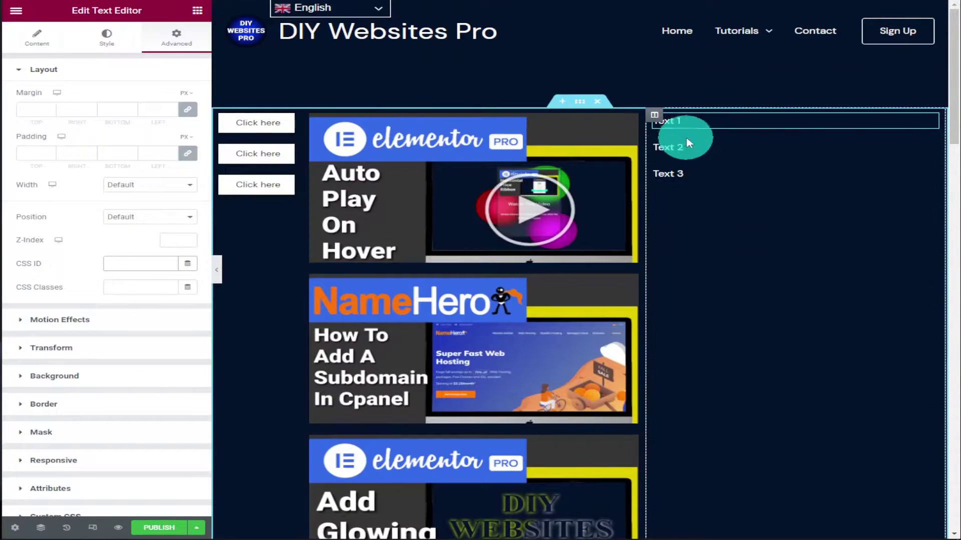
click(702, 124)
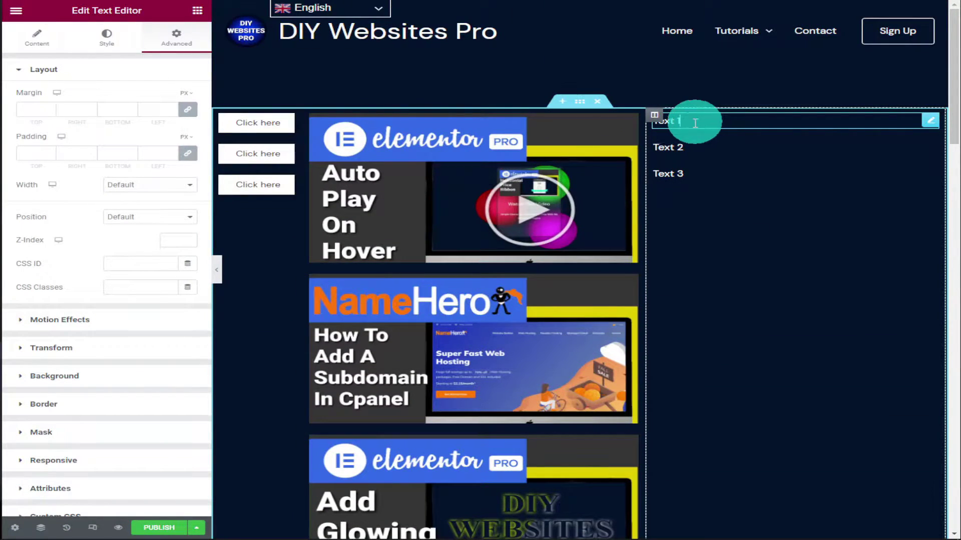
click(121, 262)
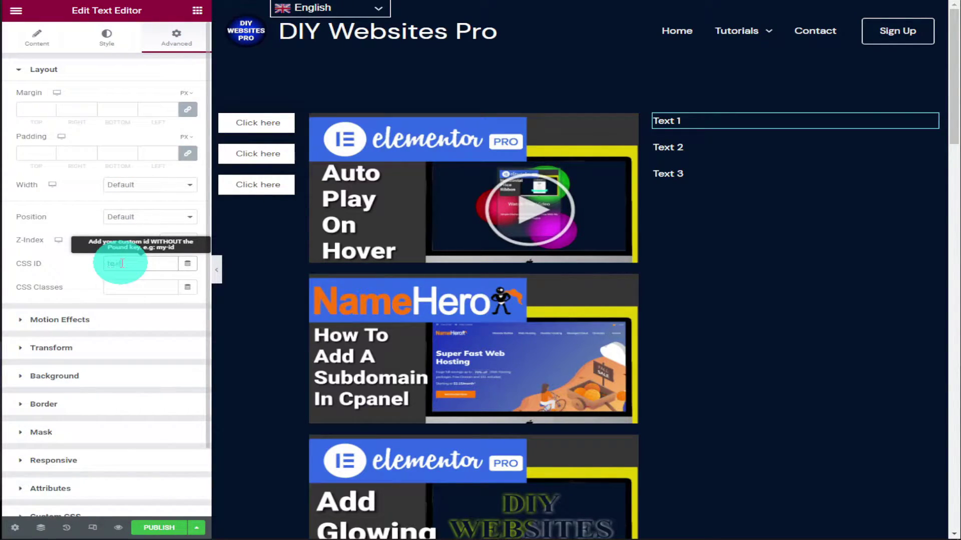
- Set the CSS class of the "Text 1" widget to "hidden-text" and copy that class name
right_click(129, 287)
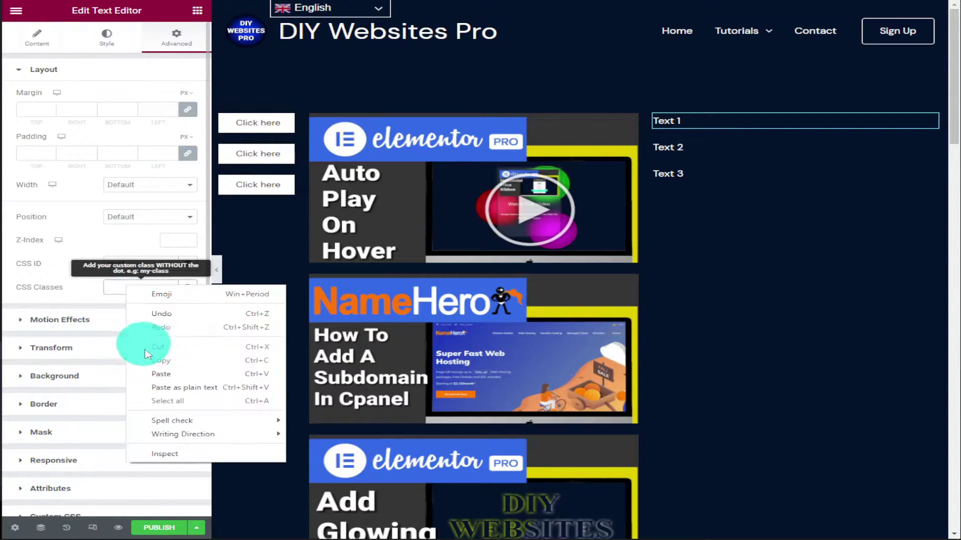
click(160, 386)
drag(158, 287, 135, 288)
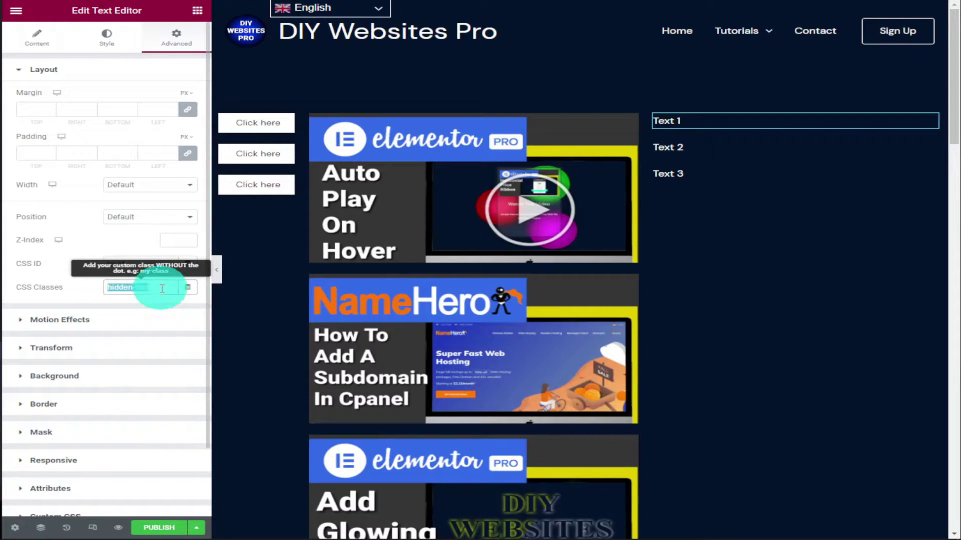
right_click(143, 290)
click(181, 333)
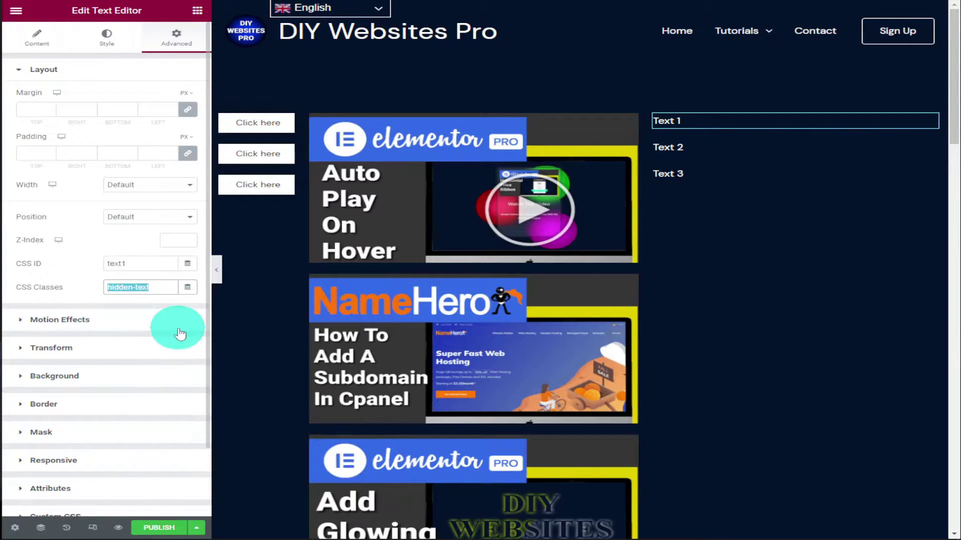
- Give the "Text 2" widget the CSS ID "text2" and the copied CSS class "hidden-text"
click(709, 150)
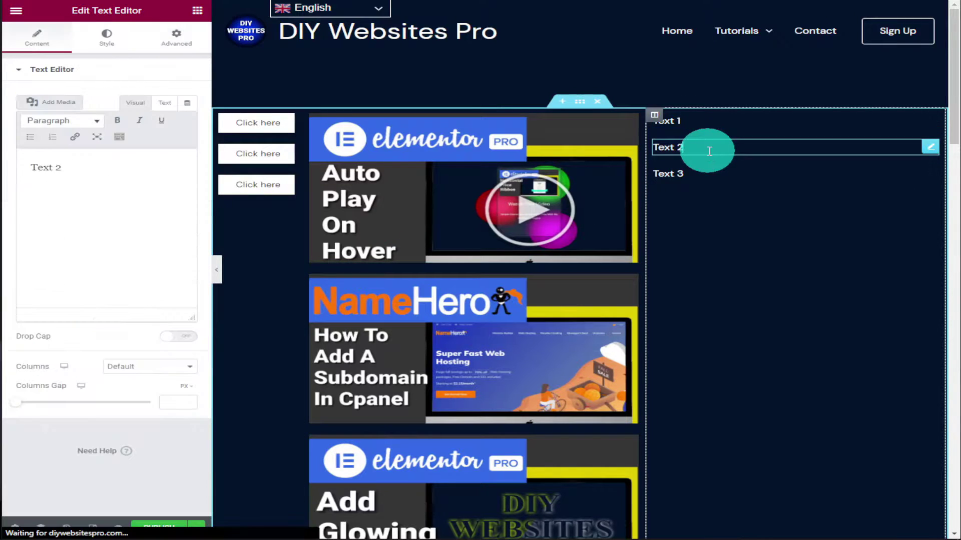
click(175, 34)
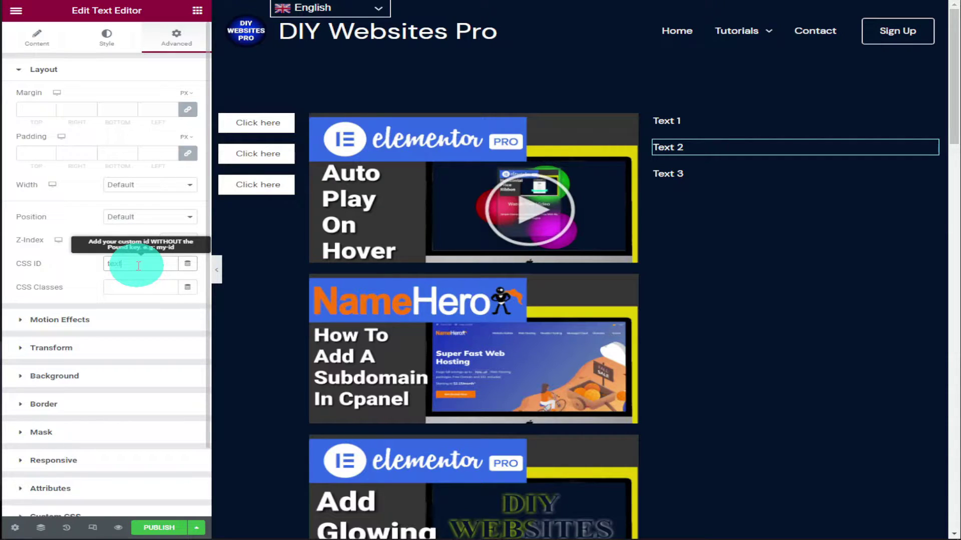
click(138, 266)
text(text2)
right_click(129, 286)
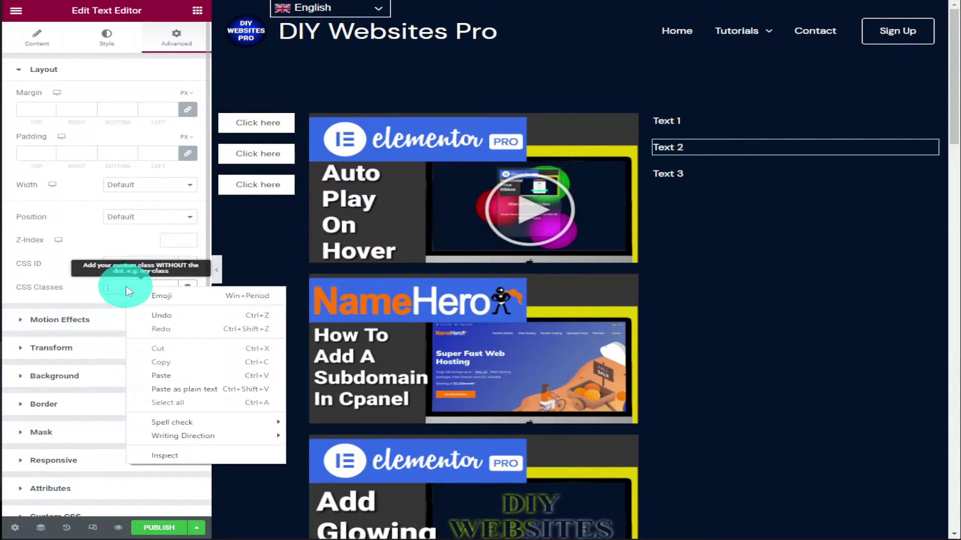
click(173, 376)
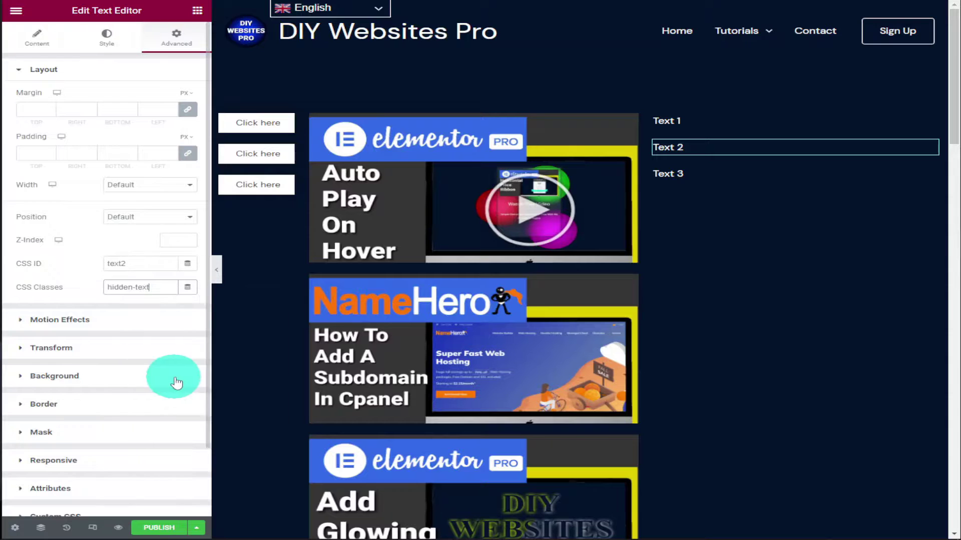
- Give the "Text 3" widget the CSS ID "text3" and the copied CSS class "hidden-text"
click(700, 179)
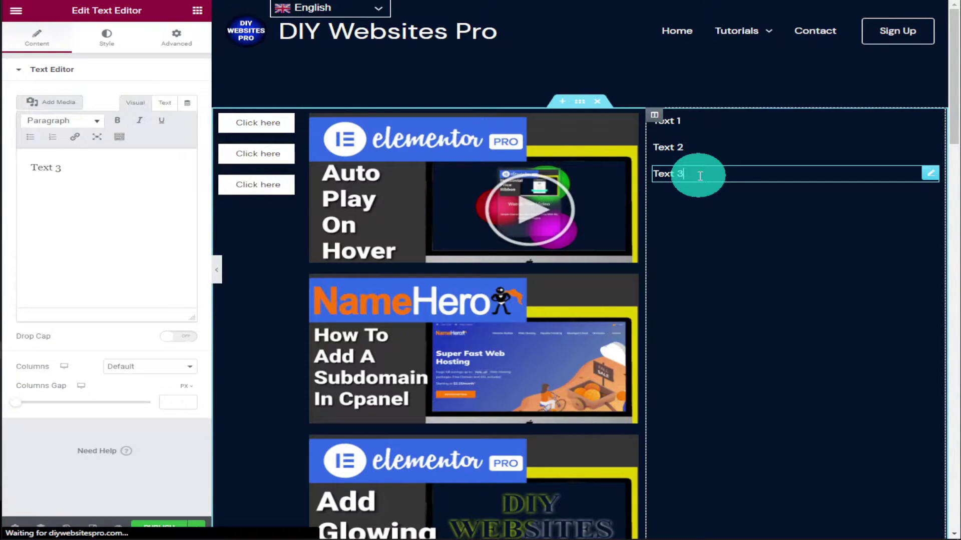
click(177, 36)
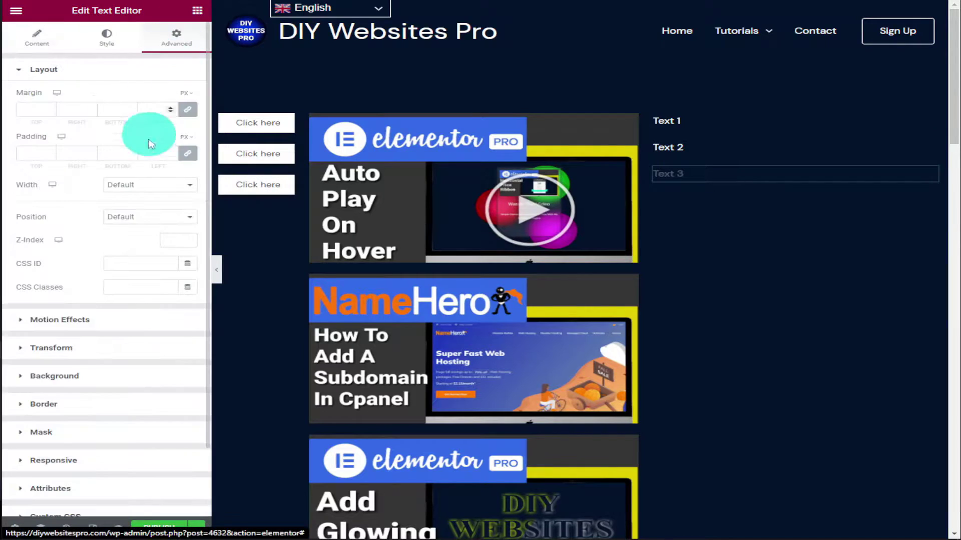
click(132, 262)
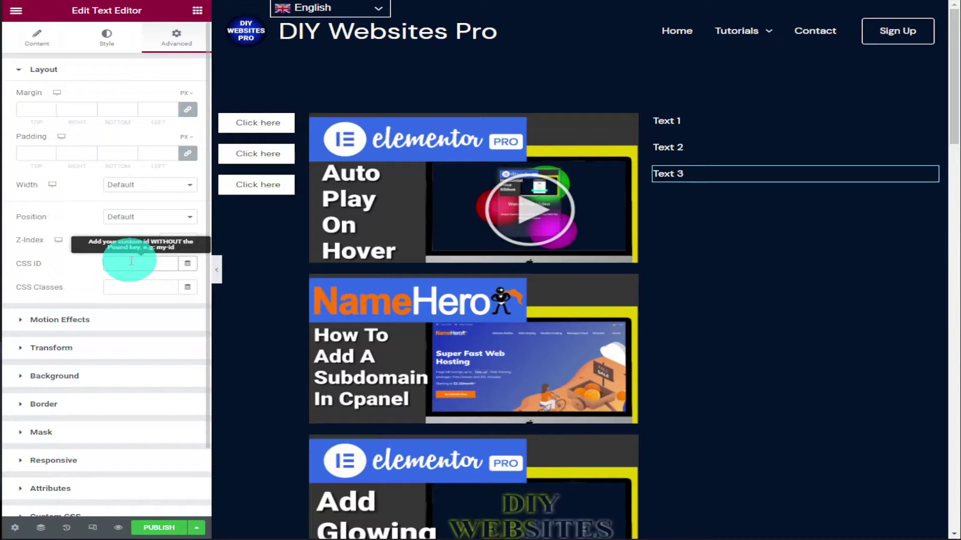
text(text3)
right_click(130, 287)
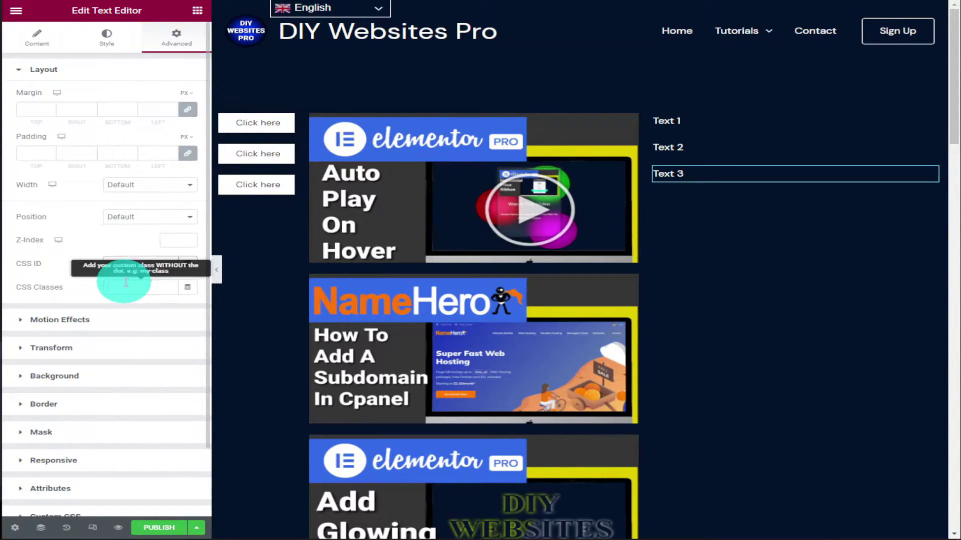
click(174, 367)
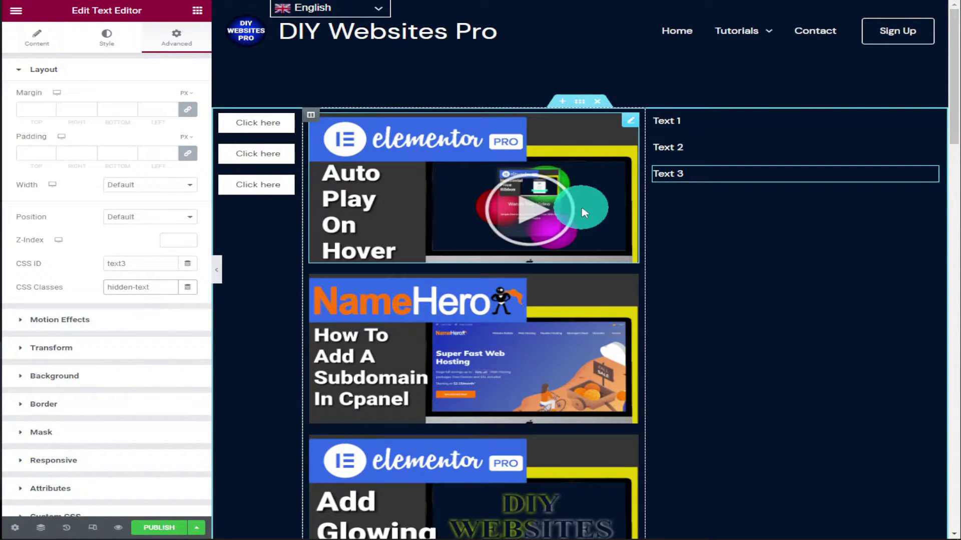
- Copy the entire script from the code block under the "HTML Code:" heading further down the page
scroll(584, 213, down, 10)
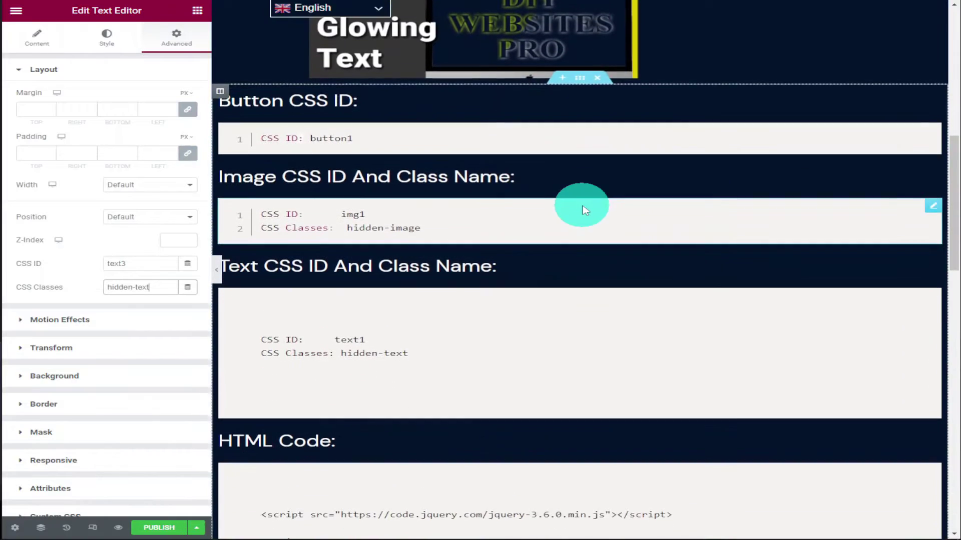
scroll(584, 210, down, 7)
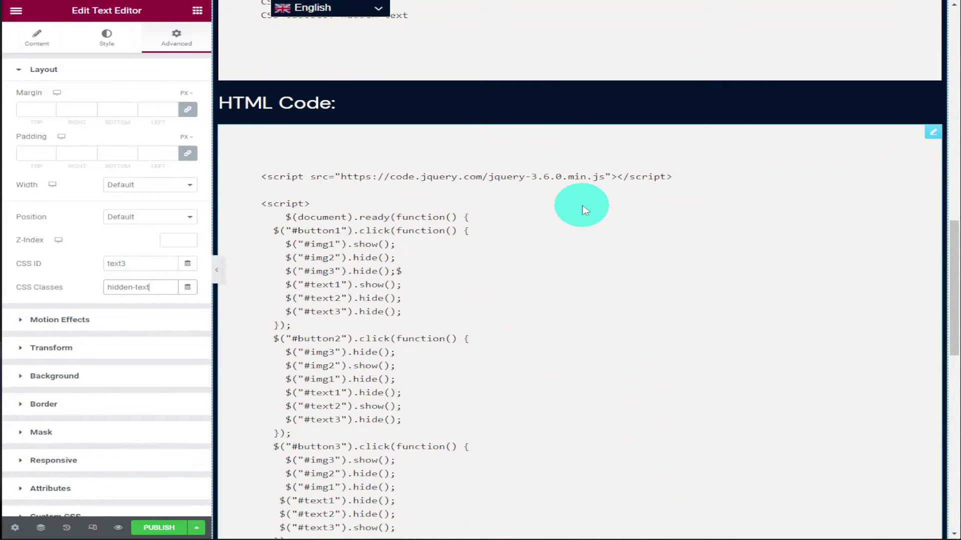
click(582, 208)
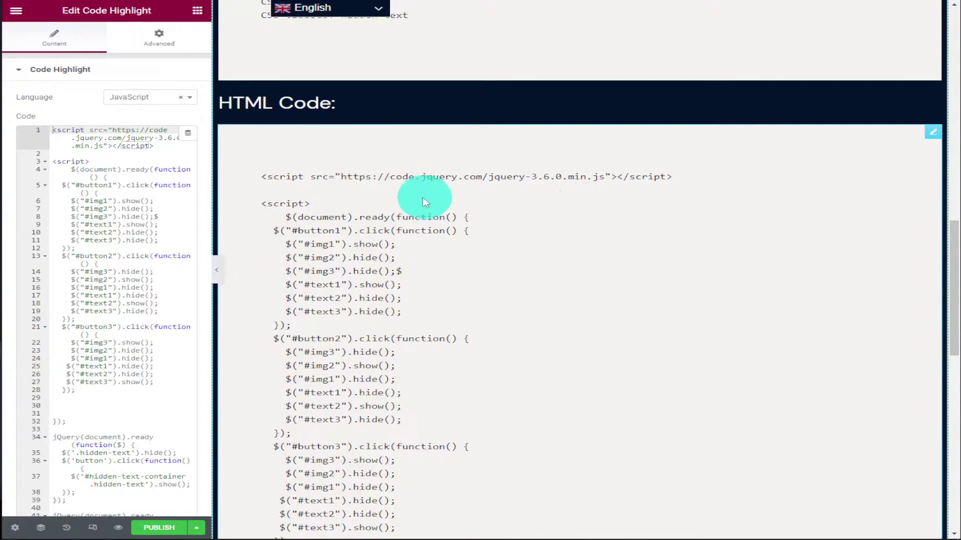
triple_click(102, 168)
key(ctrl+a)
right_click(100, 168)
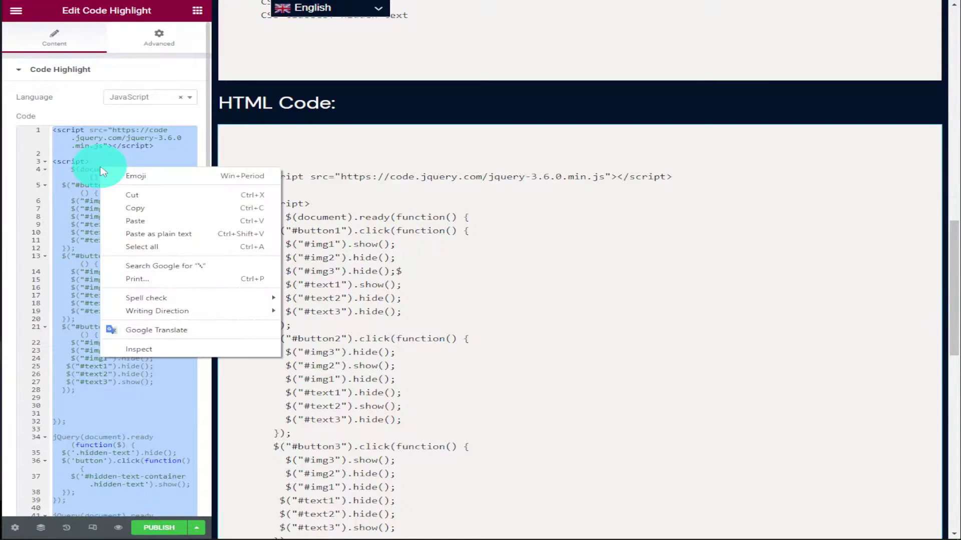
click(135, 207)
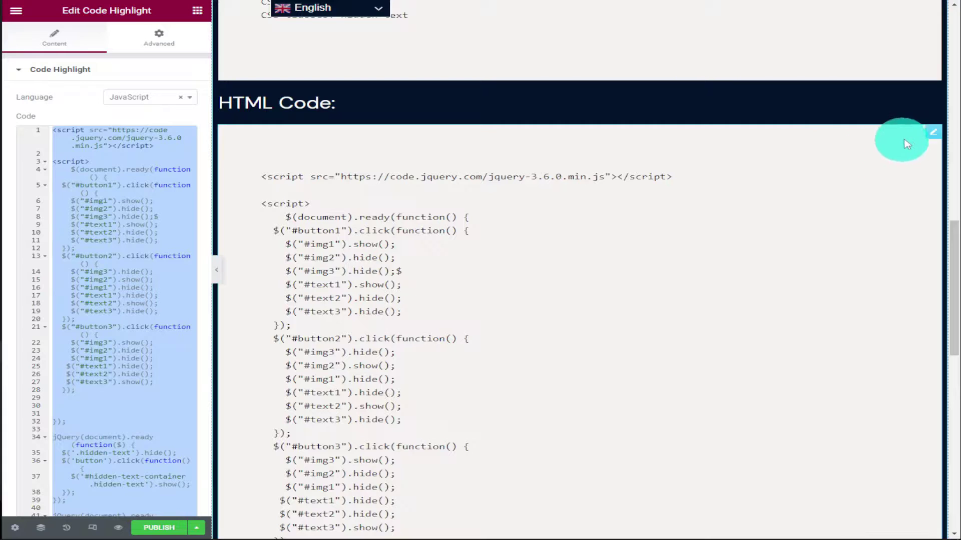
- Insert a new single-column section above the section holding the buttons, images and texts
scroll(750, 160, up, 15)
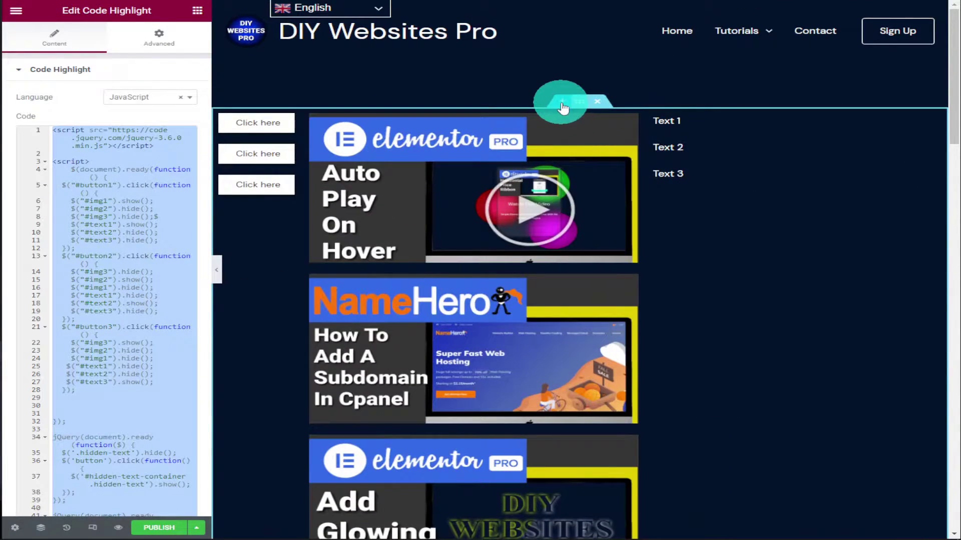
click(562, 105)
click(546, 159)
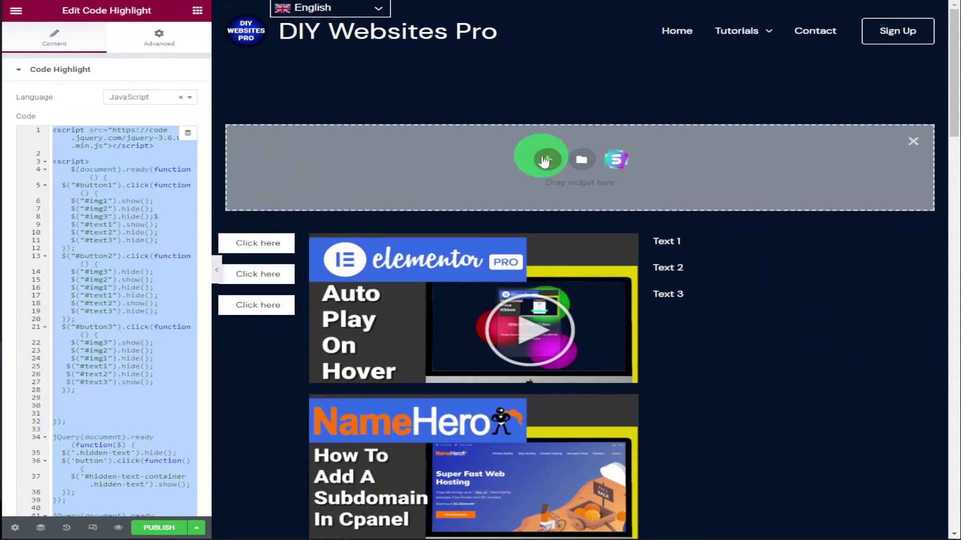
click(388, 193)
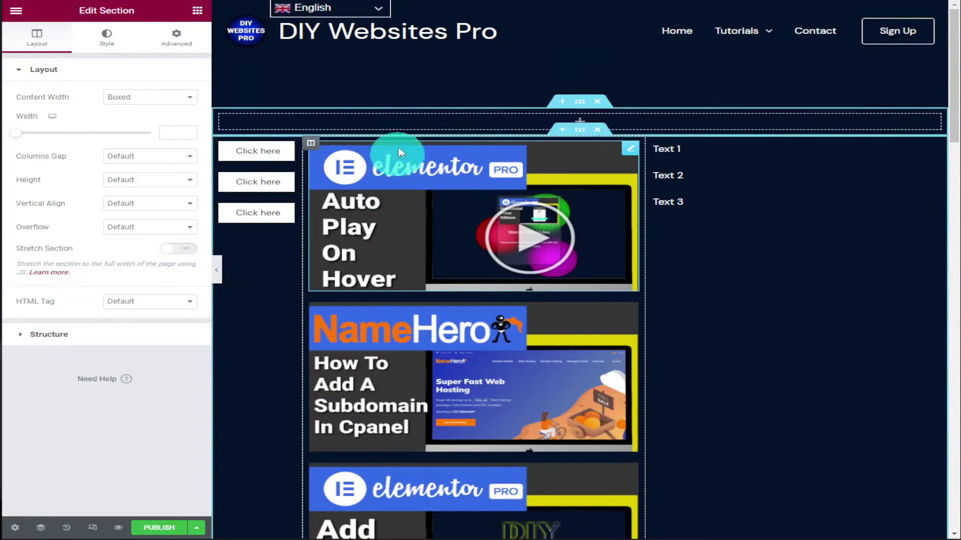
- Add an HTML widget to the new single-column section and paste the copied script into its code field
click(234, 52)
click(198, 15)
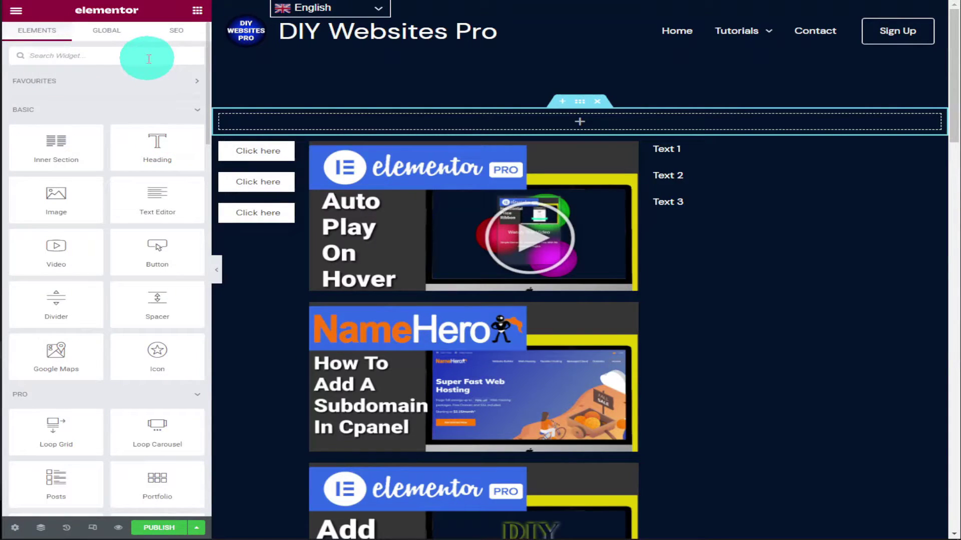
text(html)
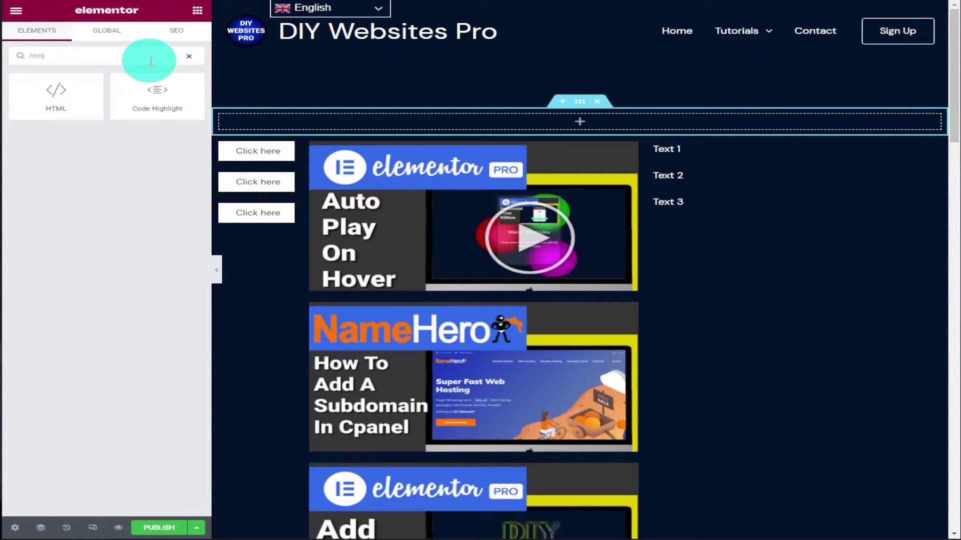
drag(50, 100, 283, 123)
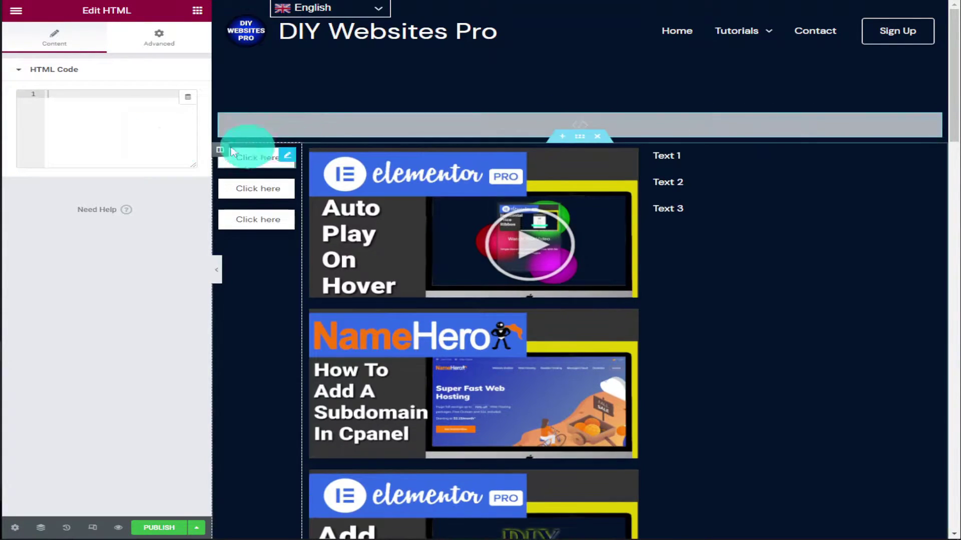
right_click(76, 96)
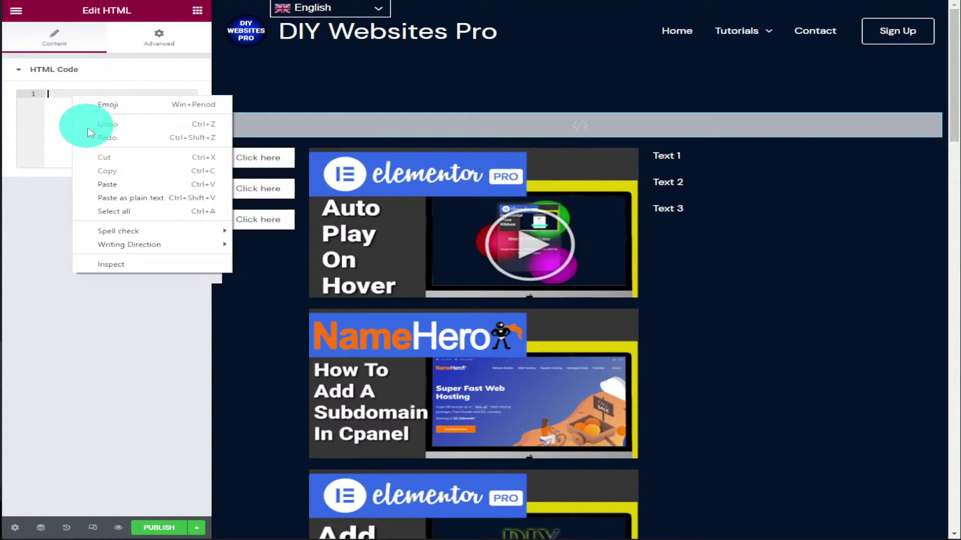
click(114, 185)
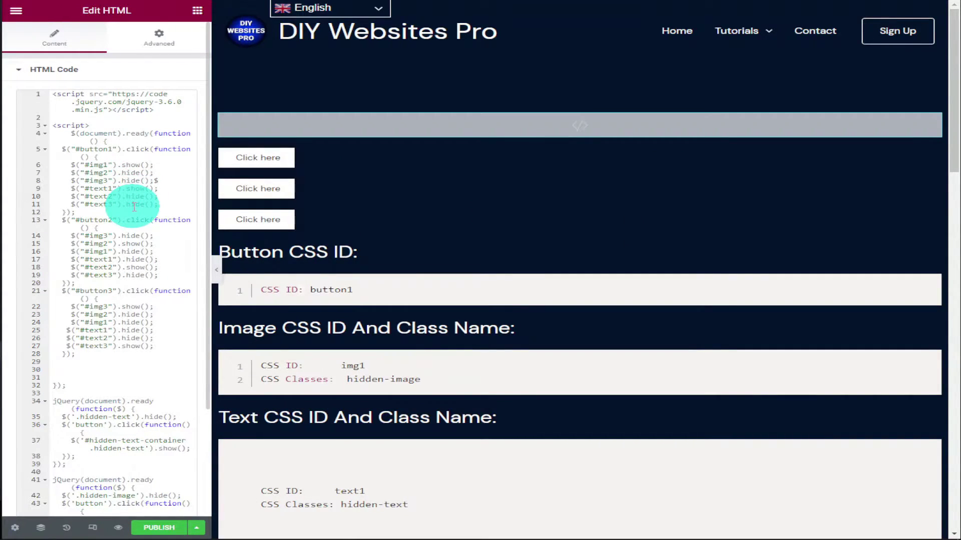
- Preview the page and test each of the three "Click here" buttons to check which image and text it shows
click(119, 528)
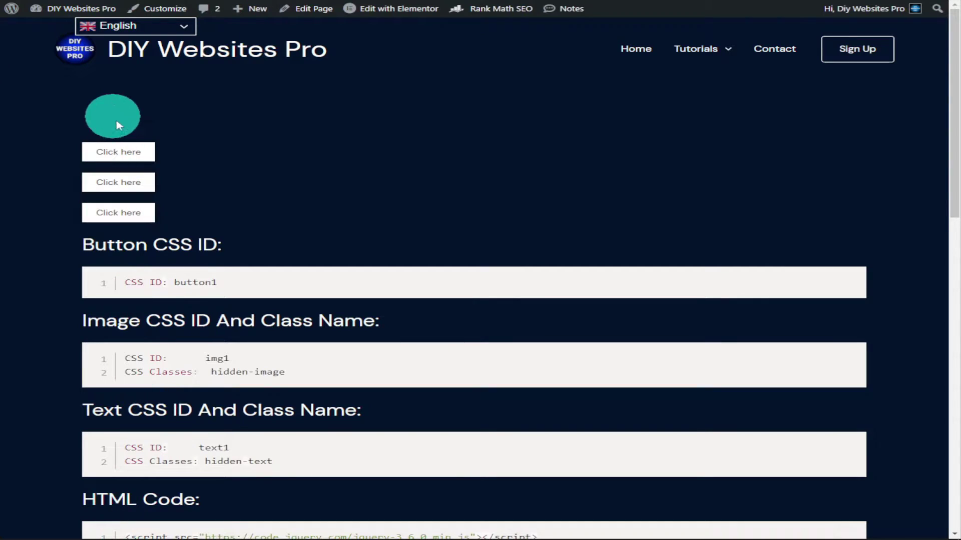
click(136, 159)
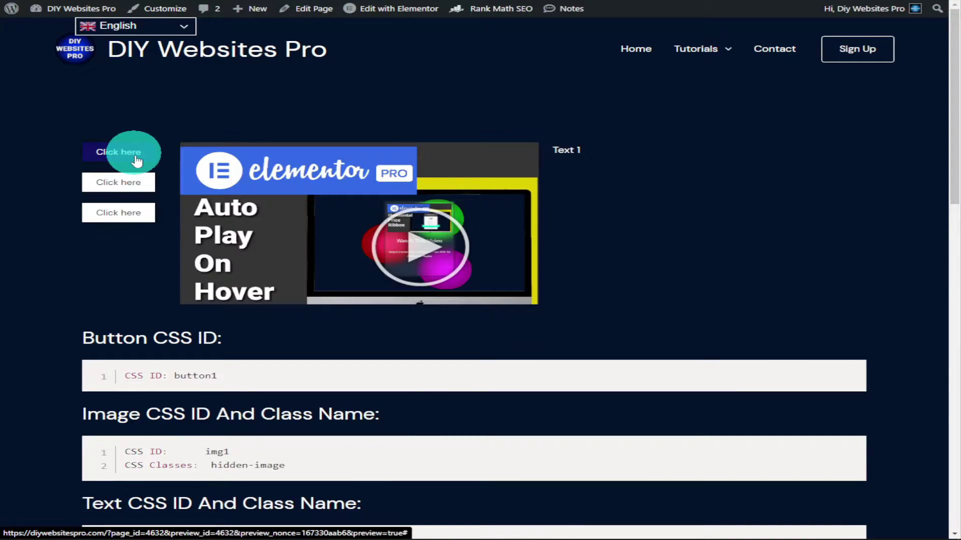
click(135, 189)
click(131, 214)
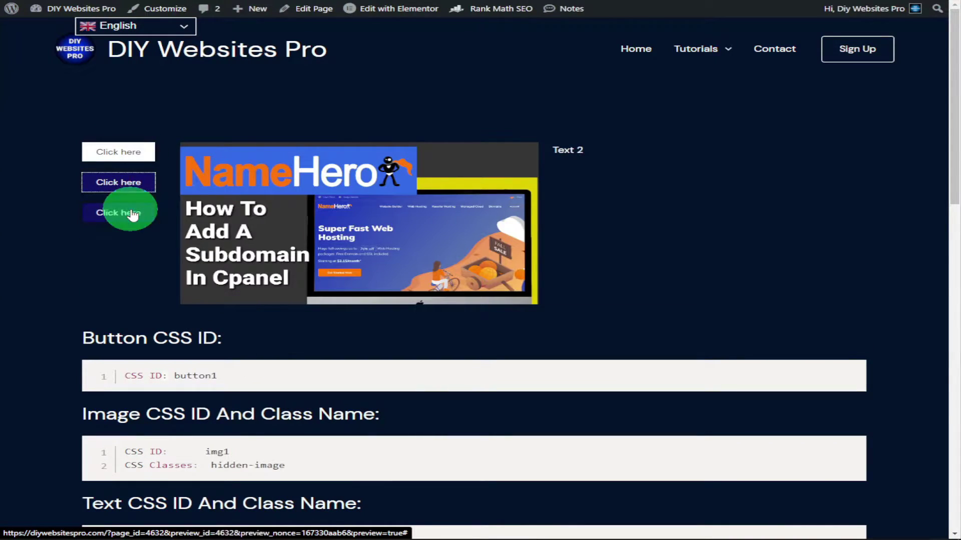
click(118, 184)
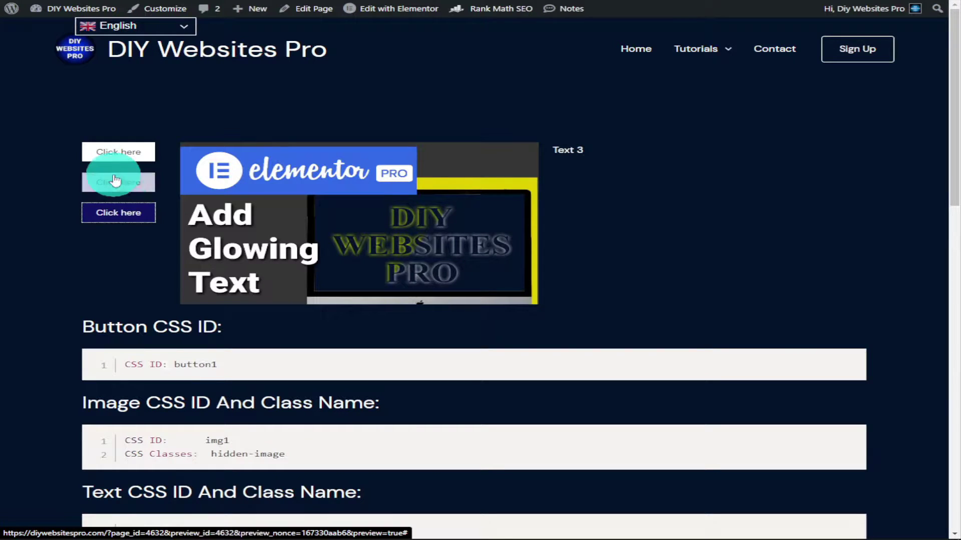
click(119, 159)
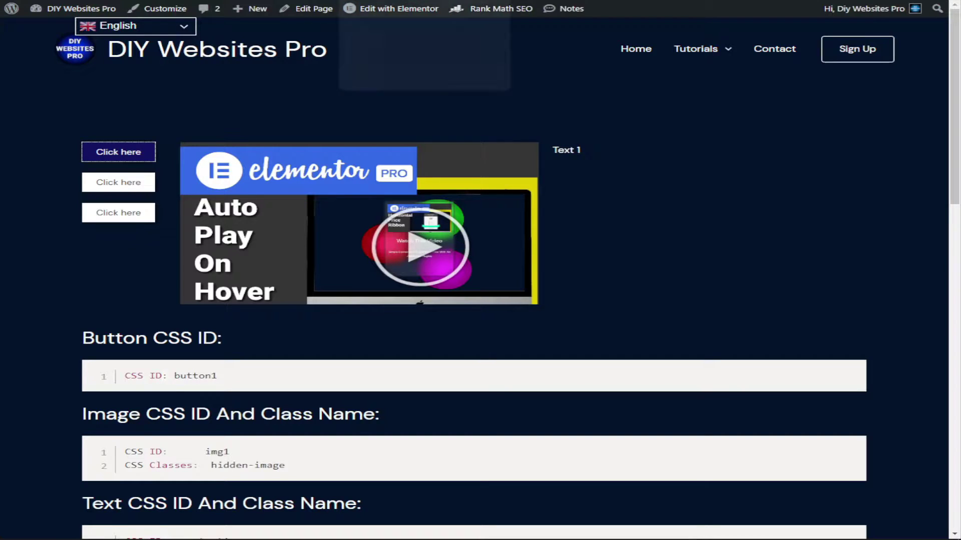
- Return to the Elementor editor and duplicate the third button and its "Add Glowing Text" image
click(390, 8)
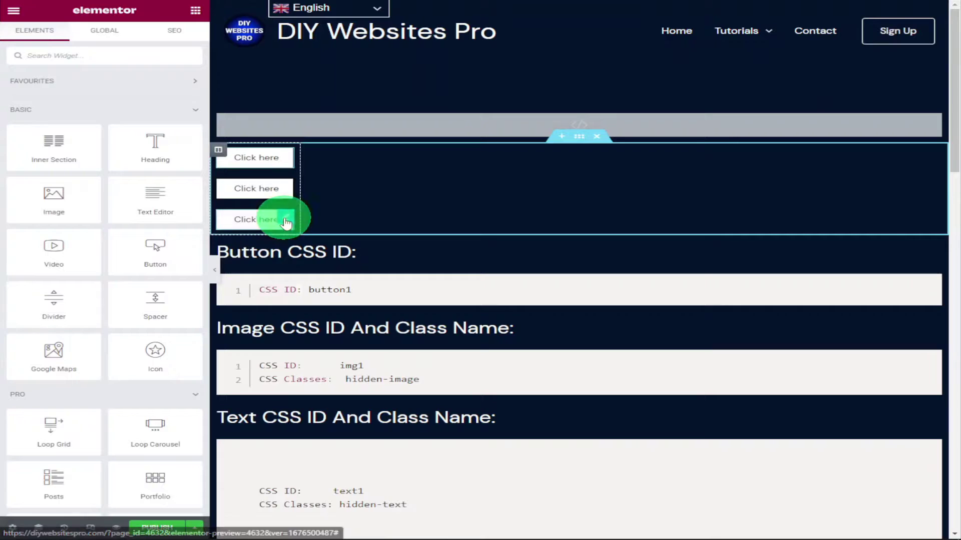
click(285, 221)
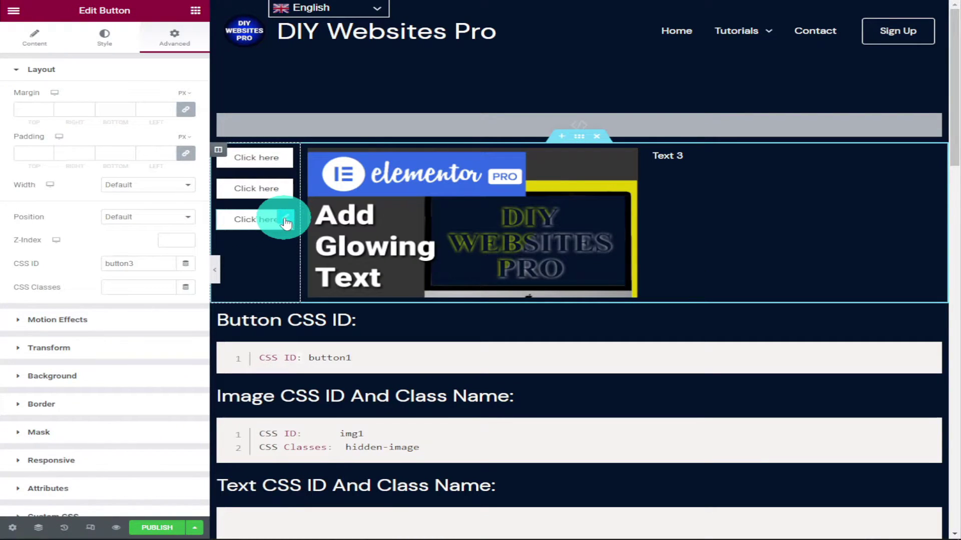
right_click(284, 221)
click(307, 243)
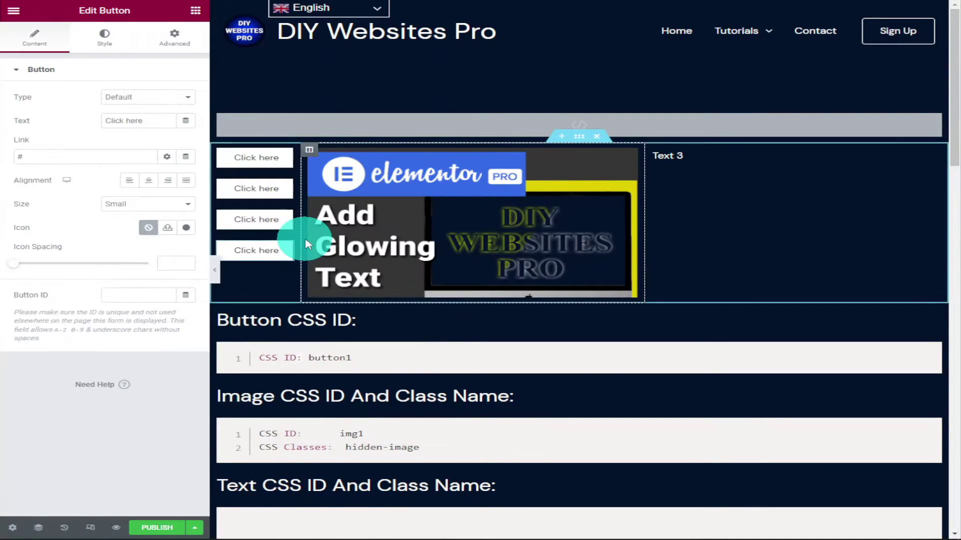
right_click(626, 160)
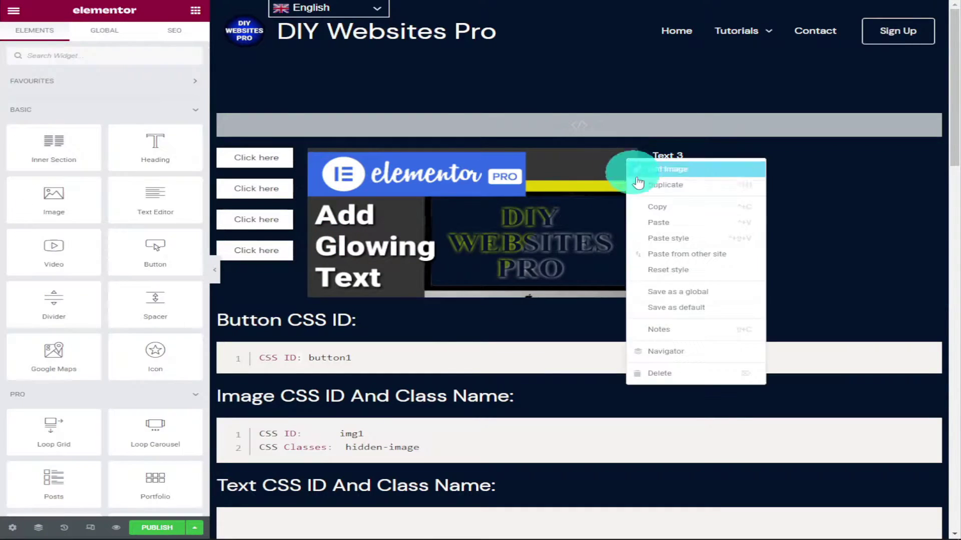
click(674, 195)
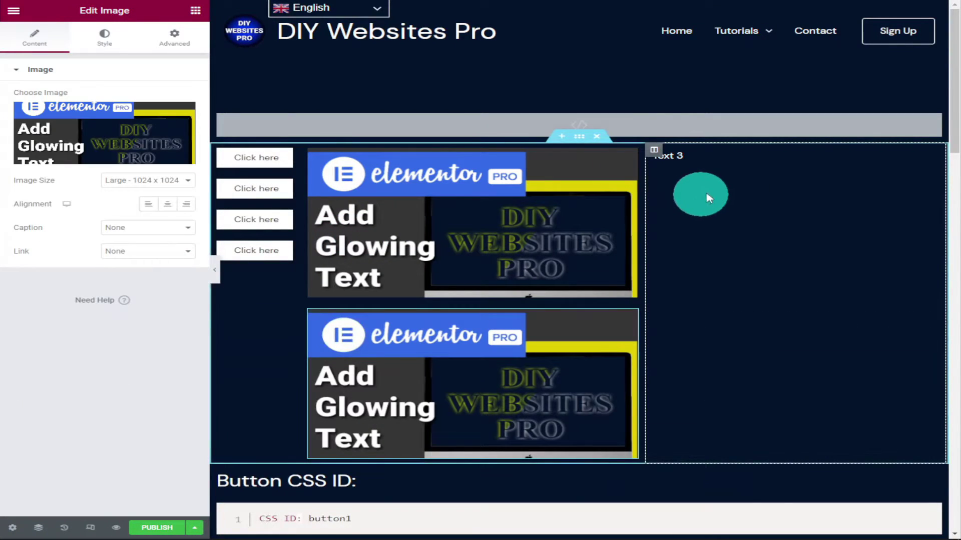
- Duplicate the "Text 3" widget, change the copy's text to "Text 4" and set its CSS ID to "text4"
right_click(925, 164)
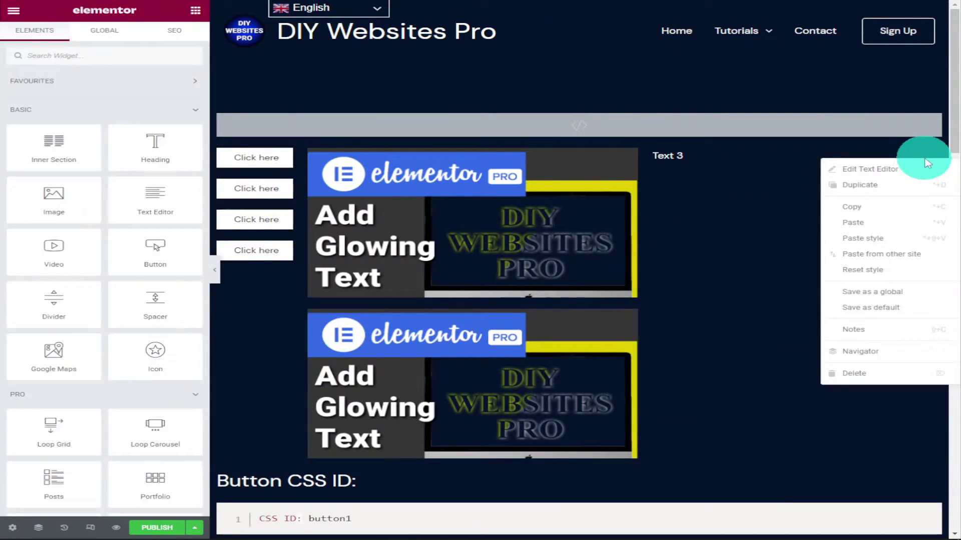
click(913, 186)
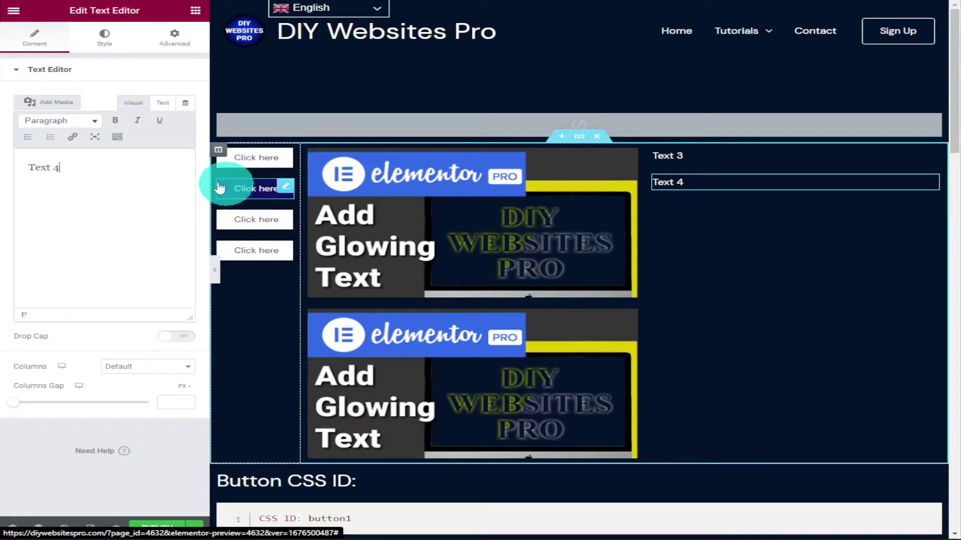
click(174, 38)
click(129, 263)
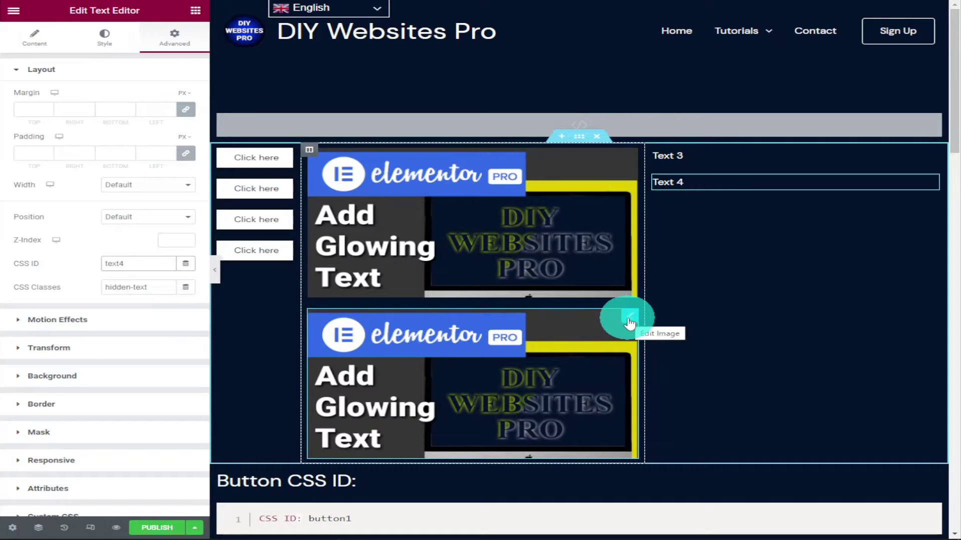
- Replace the picture in the duplicated image widget with the "Magnifying Glass Zoom Effect" image from the media library
click(540, 335)
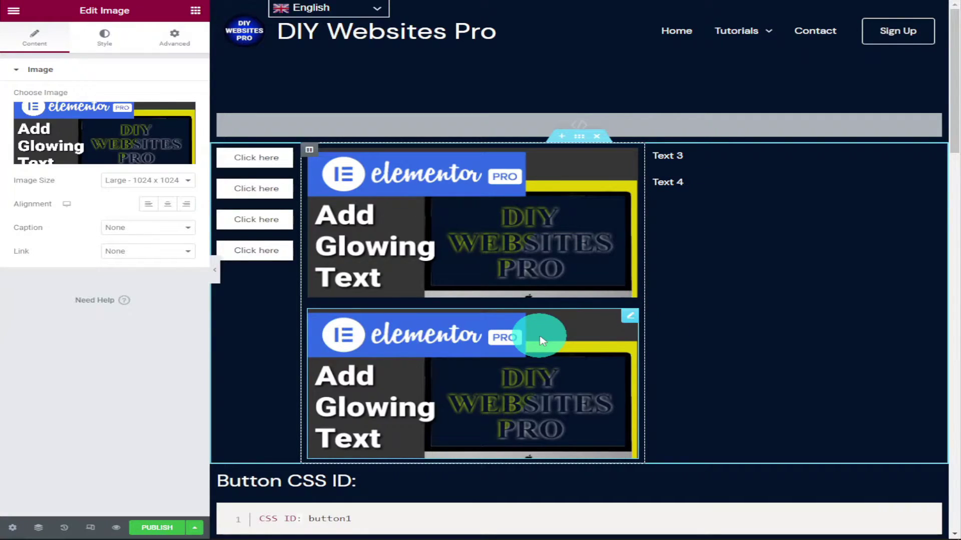
click(95, 169)
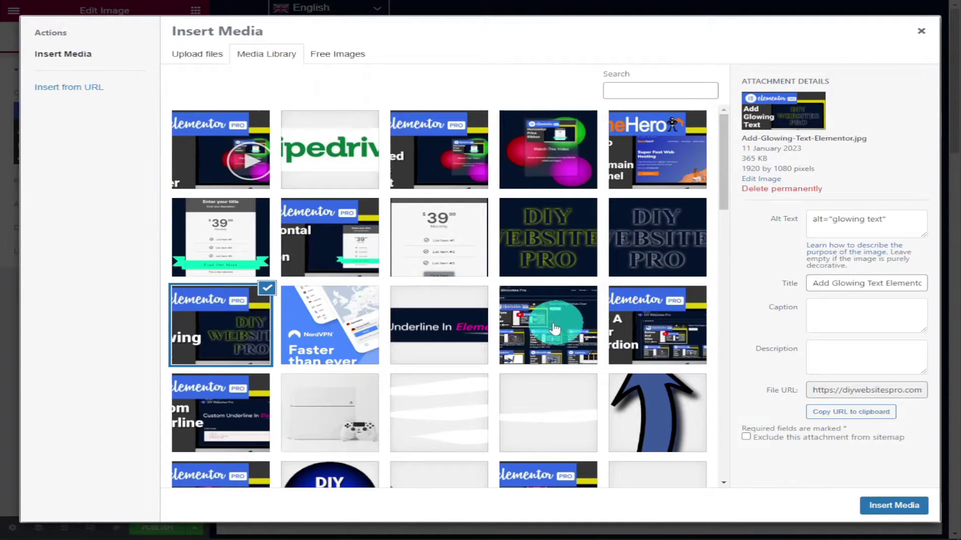
scroll(531, 328, down, 5)
click(232, 253)
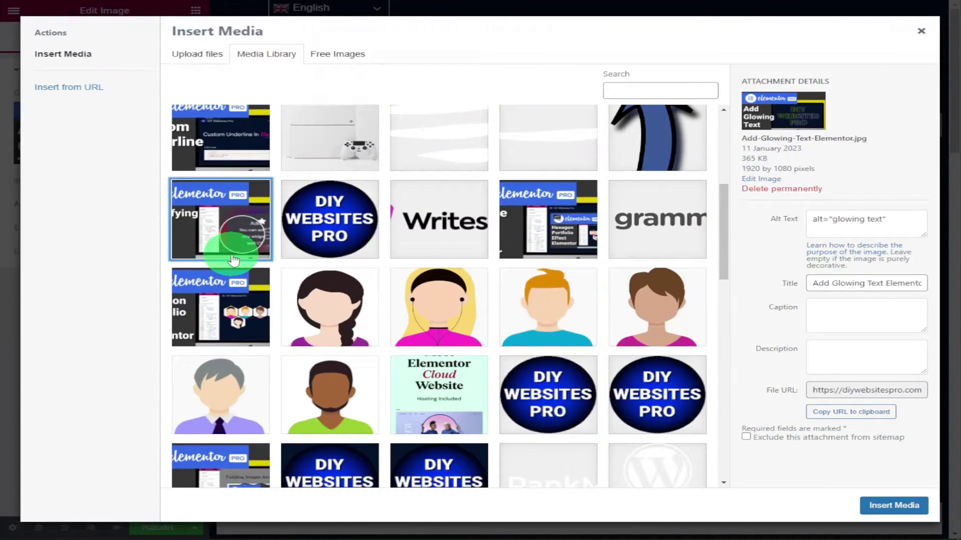
click(893, 505)
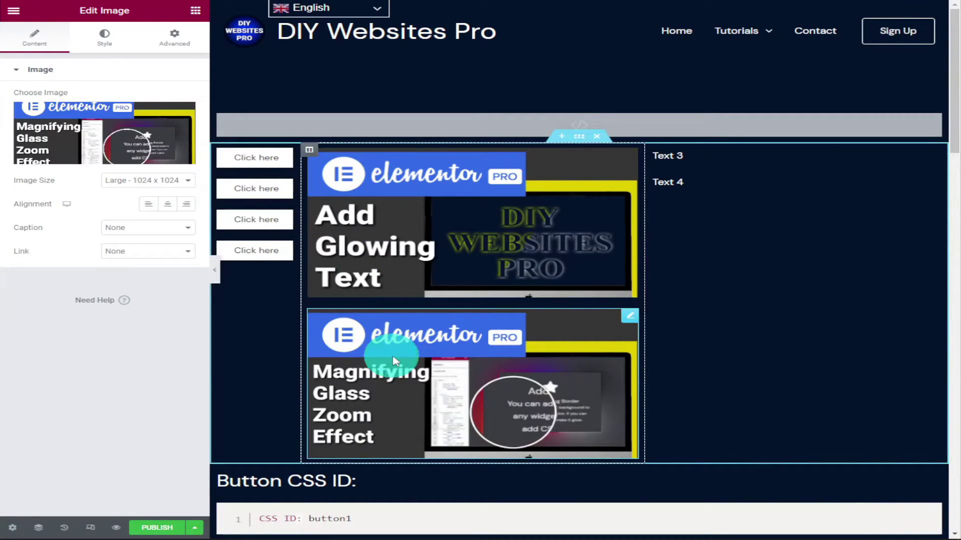
- Set the CSS ID of the duplicated image to "img4" and of the fourth button to "button4"
click(175, 36)
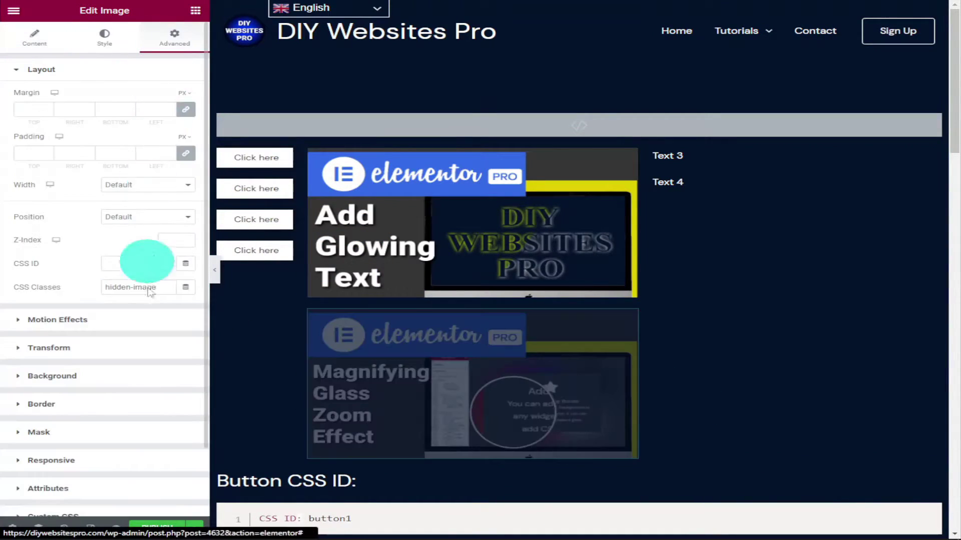
click(131, 264)
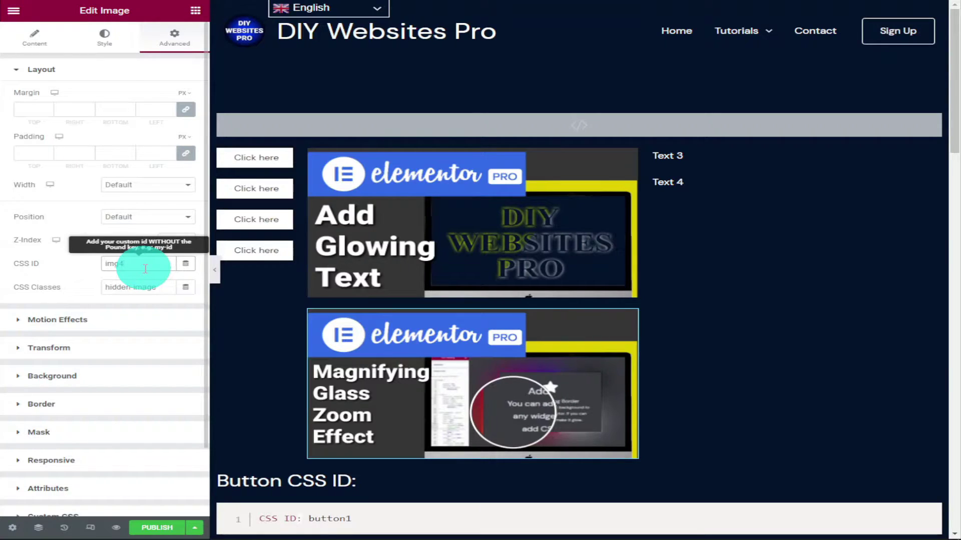
click(278, 256)
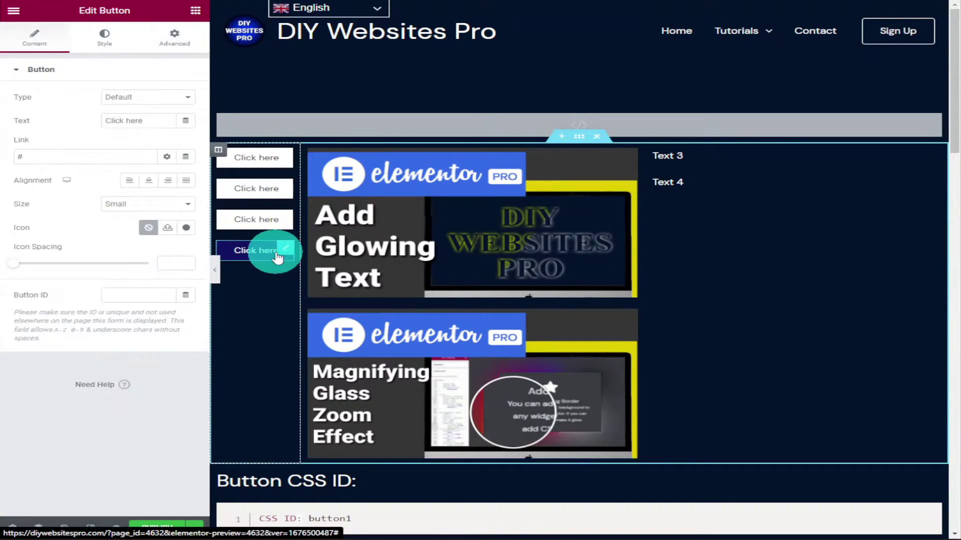
click(174, 38)
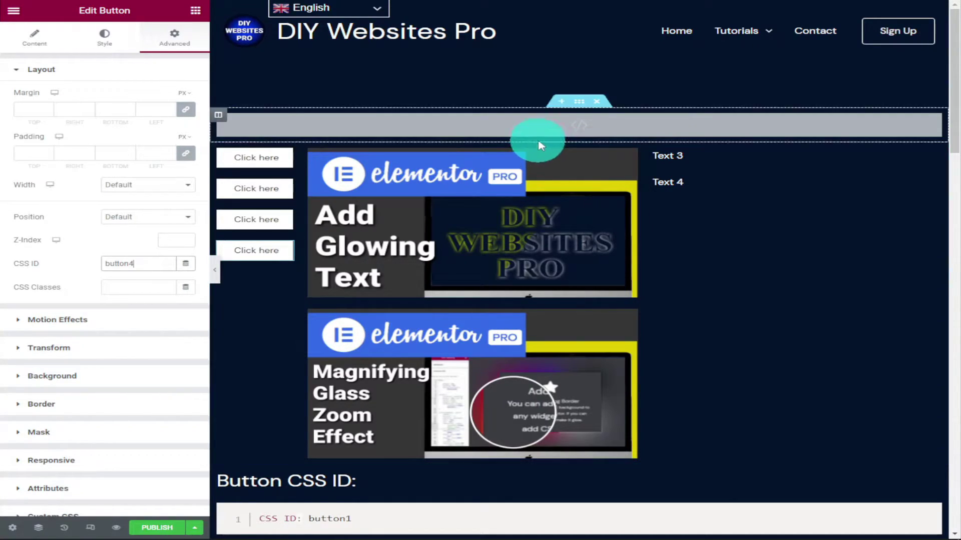
- In the HTML widget's script, paste a copy of the #button3 click block directly below it and change its selector to #button4
click(584, 126)
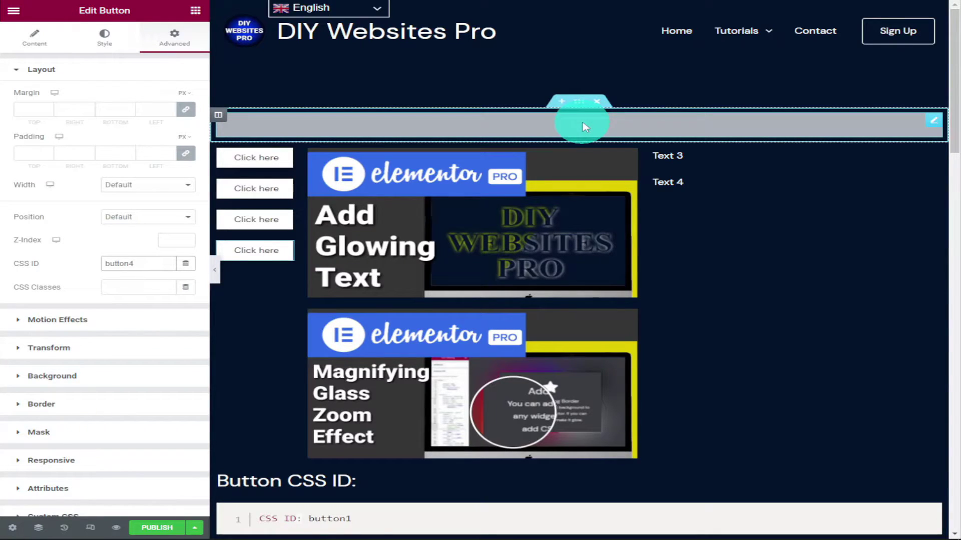
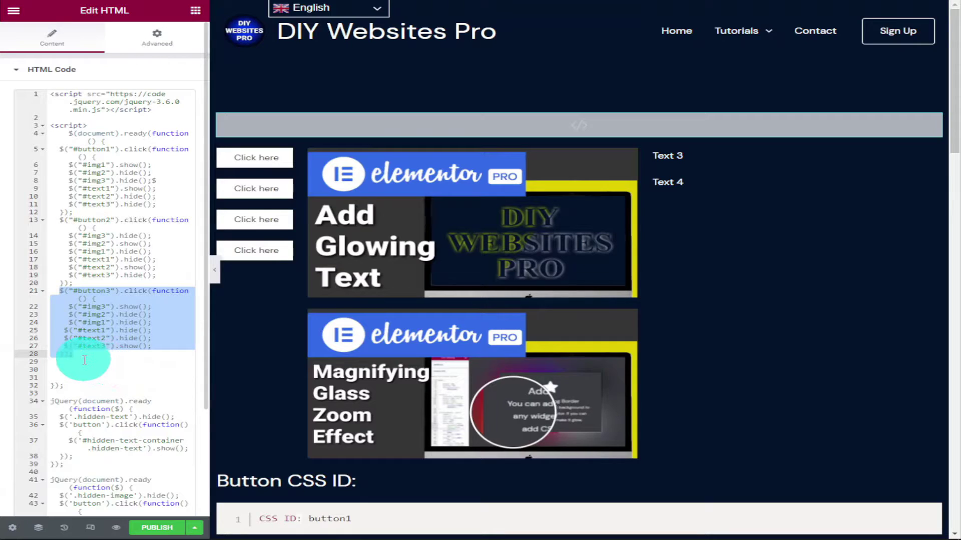
click(82, 363)
right_click(82, 364)
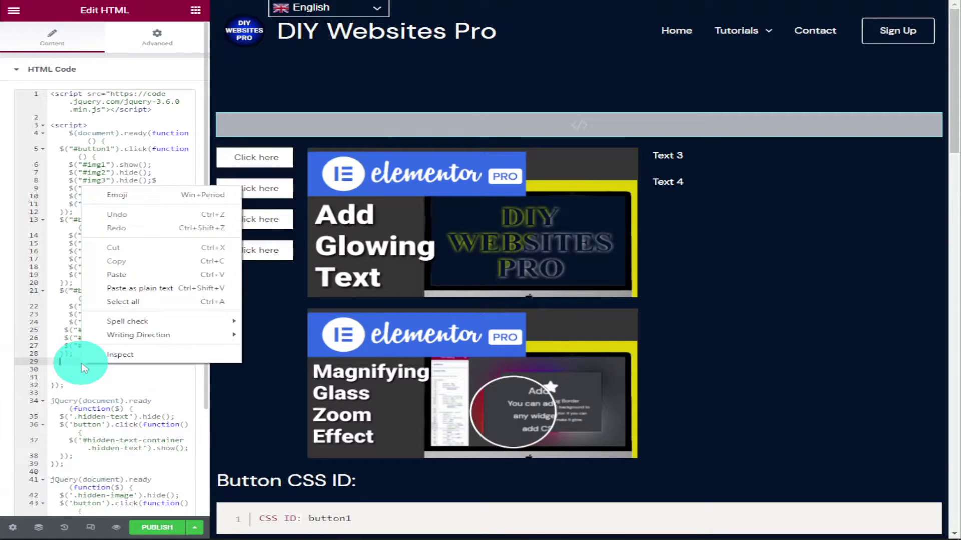
click(145, 281)
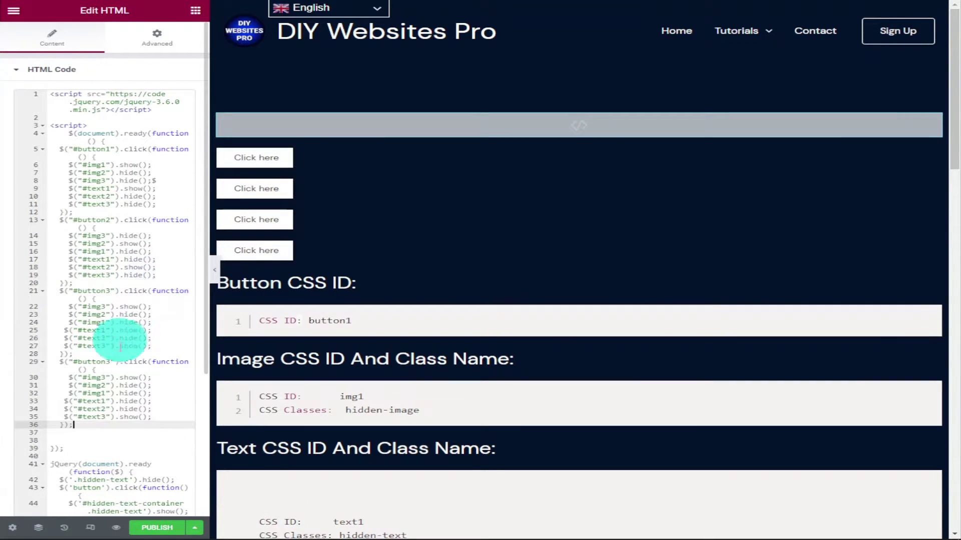
drag(105, 362, 109, 362)
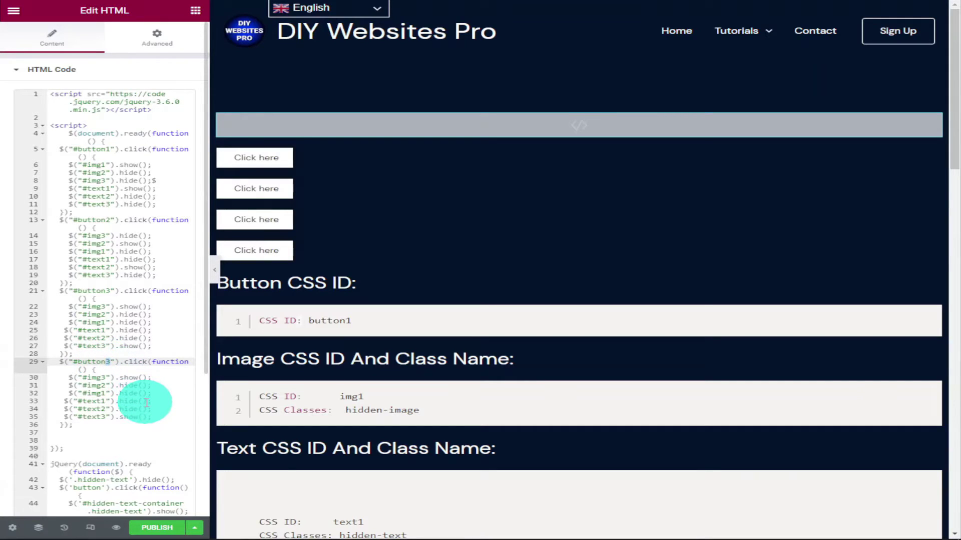
text(4)
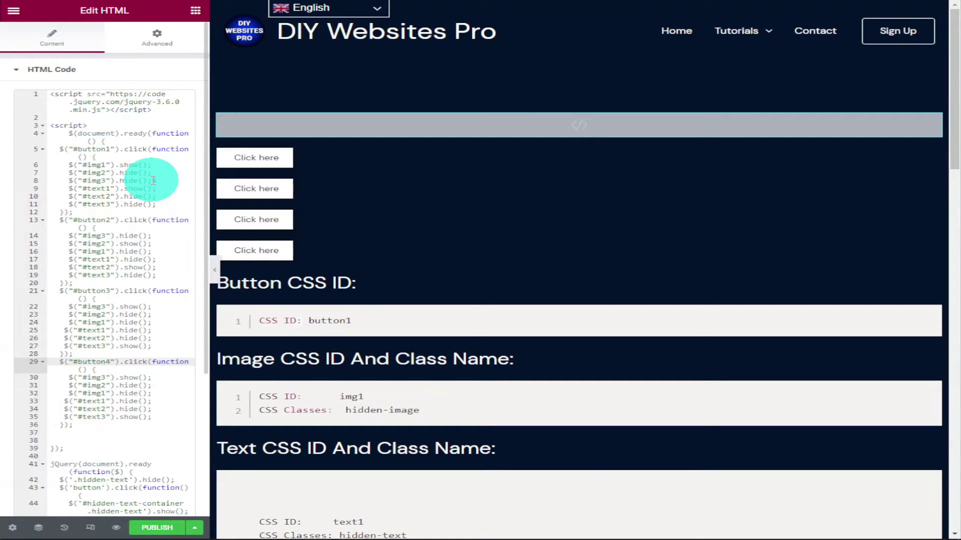
- In the #button1 click block, duplicate the #img3 hide line directly below it and change the copy's selector to #img4
click(154, 180)
drag(151, 180, 69, 181)
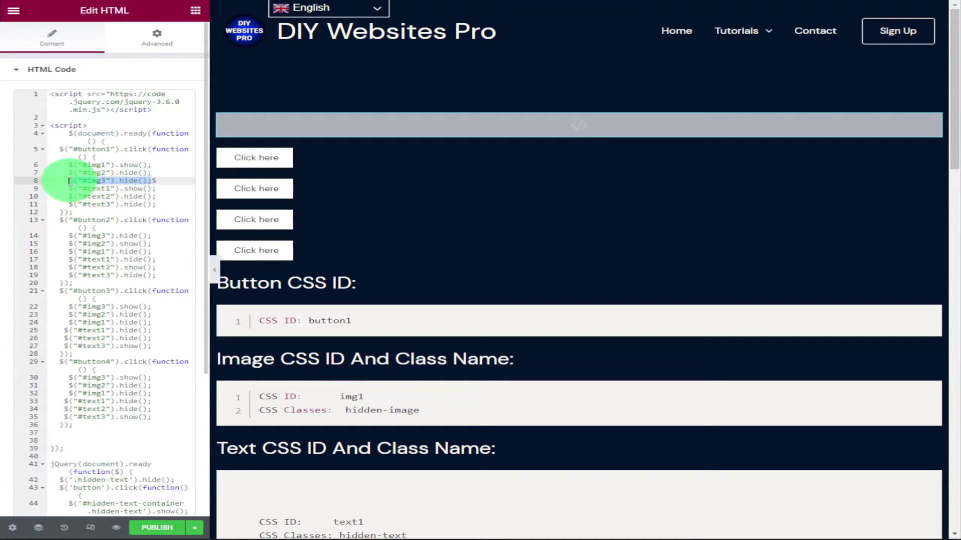
right_click(82, 182)
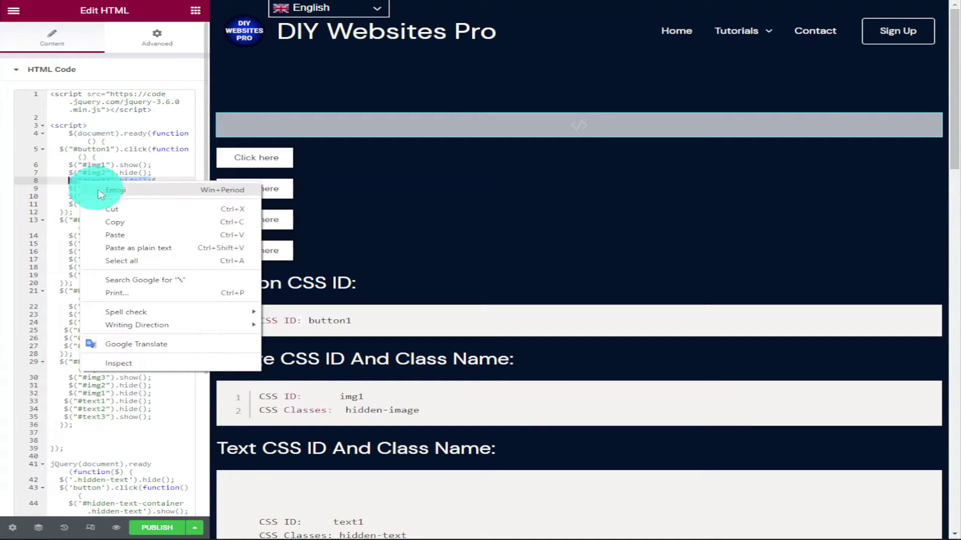
click(125, 220)
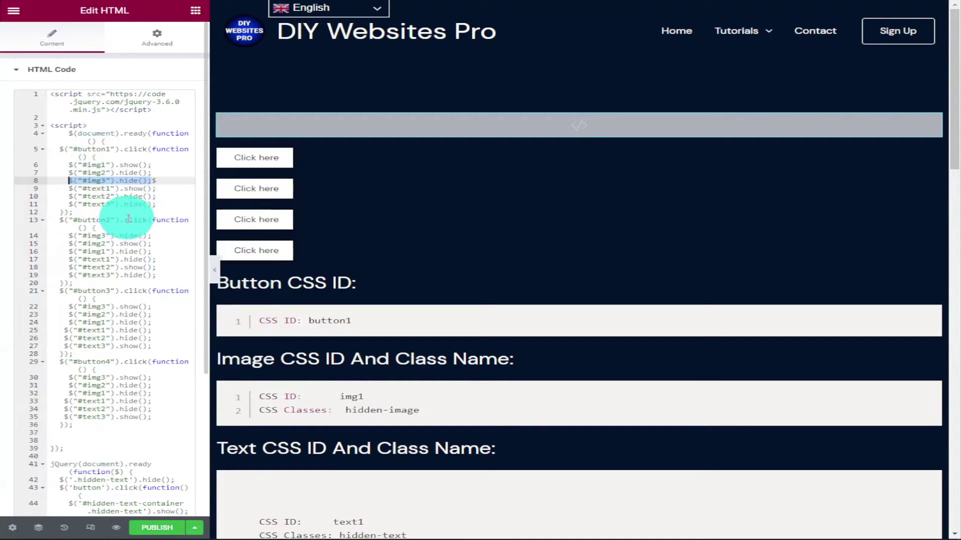
right_click(151, 181)
click(172, 264)
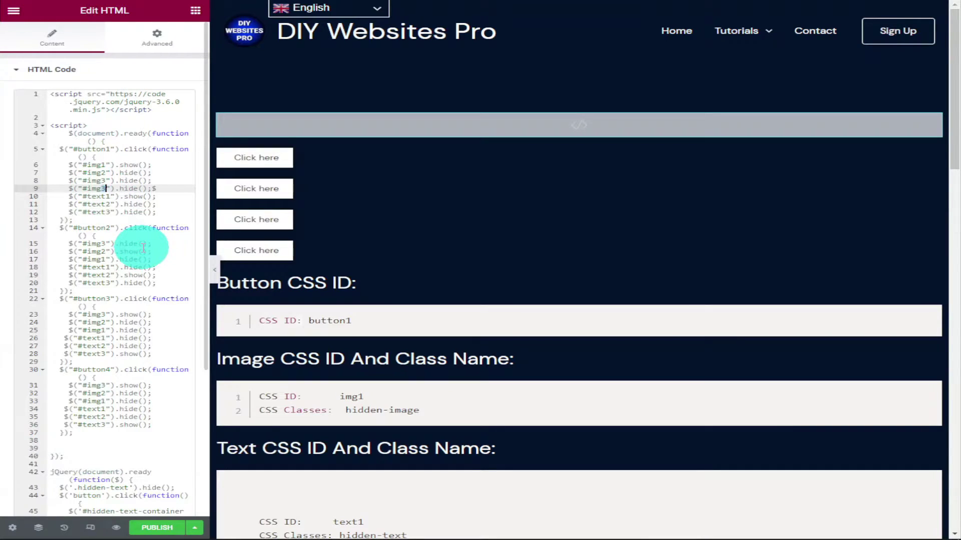
key(BackSpace)
text(4)
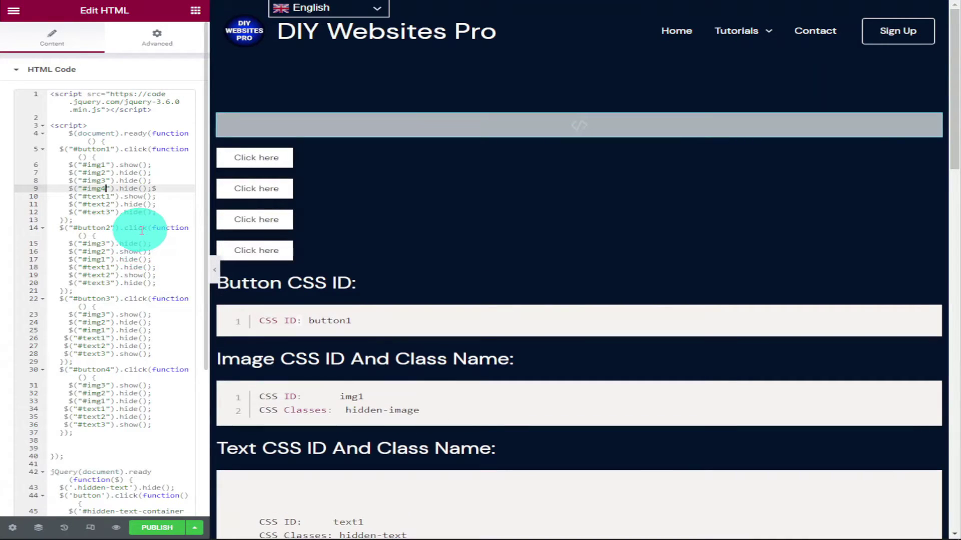
- Add a copy of the #text3 hide line at the end of the #button1 block and change its selector to #text4
drag(161, 212, 81, 213)
right_click(81, 213)
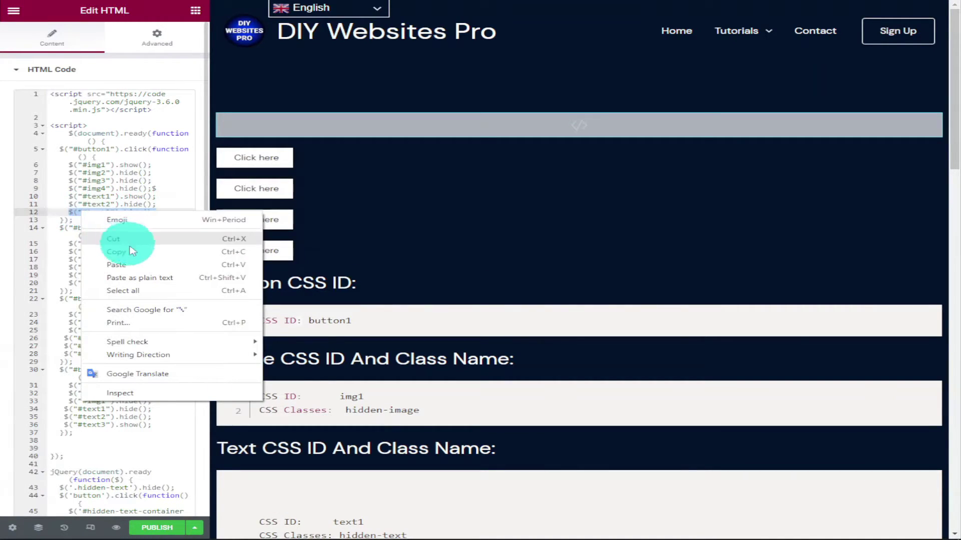
click(129, 242)
click(155, 211)
key(Return)
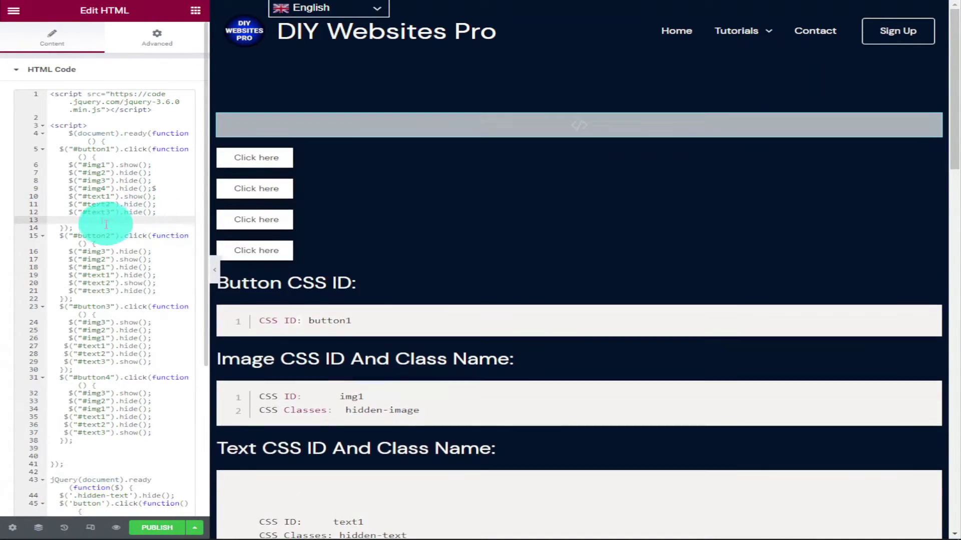
right_click(125, 220)
click(142, 313)
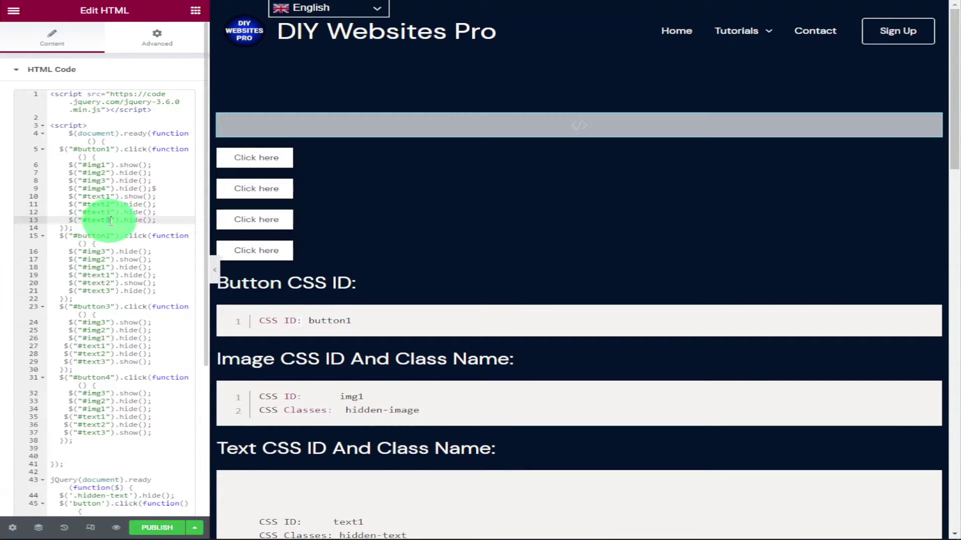
click(111, 221)
key(BackSpace)
text(4)
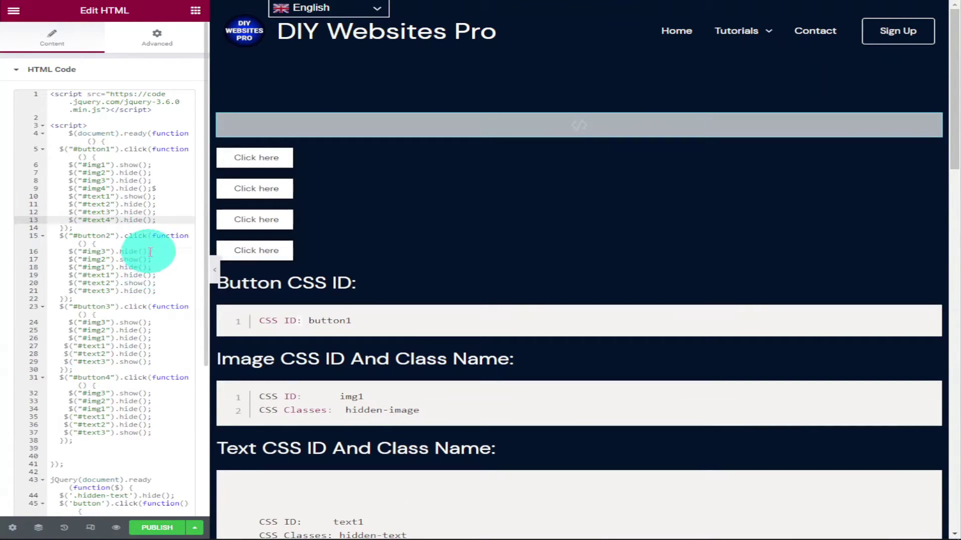
- Insert a copy of the #img3 hide line at the start of the #button2 block and change its selector to #img4
drag(151, 251, 69, 251)
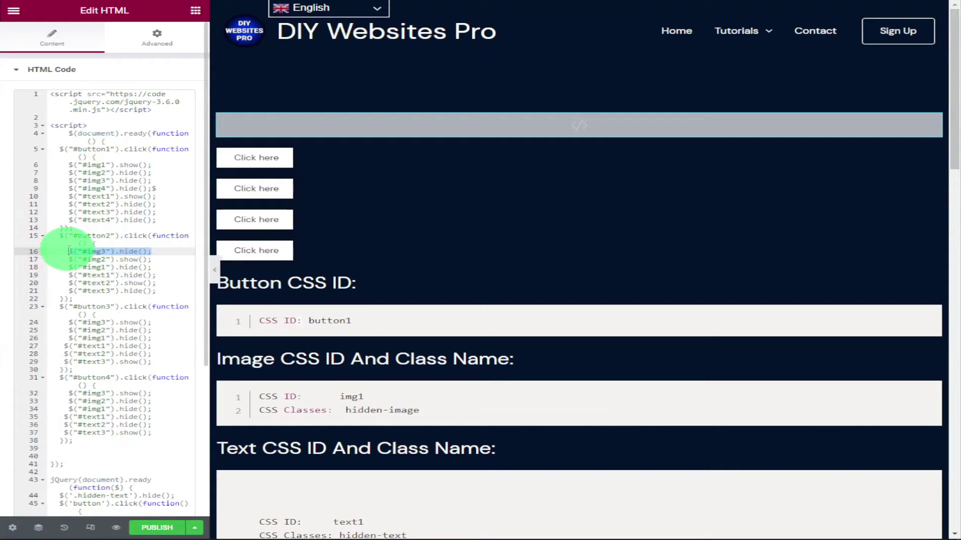
right_click(75, 252)
click(133, 293)
click(115, 245)
key(Return)
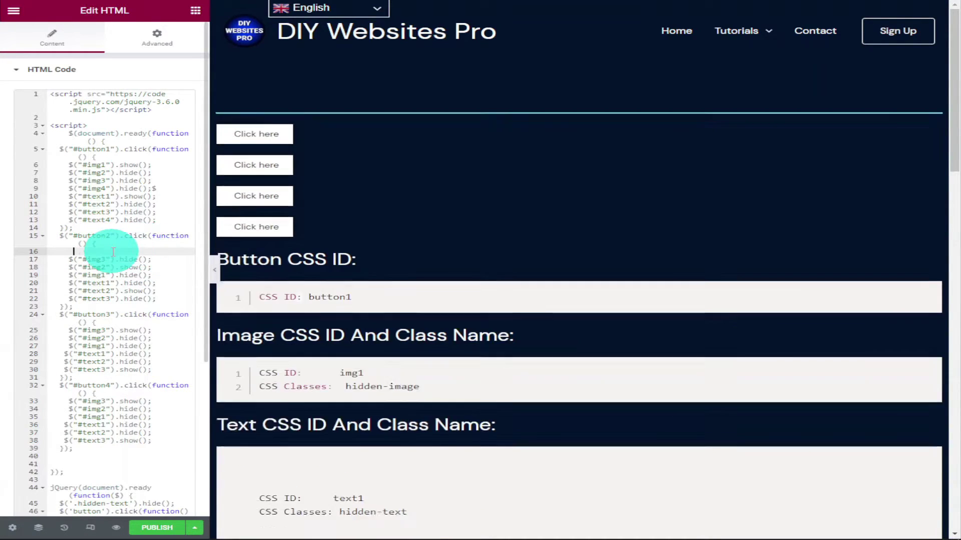
right_click(127, 253)
click(145, 340)
click(106, 251)
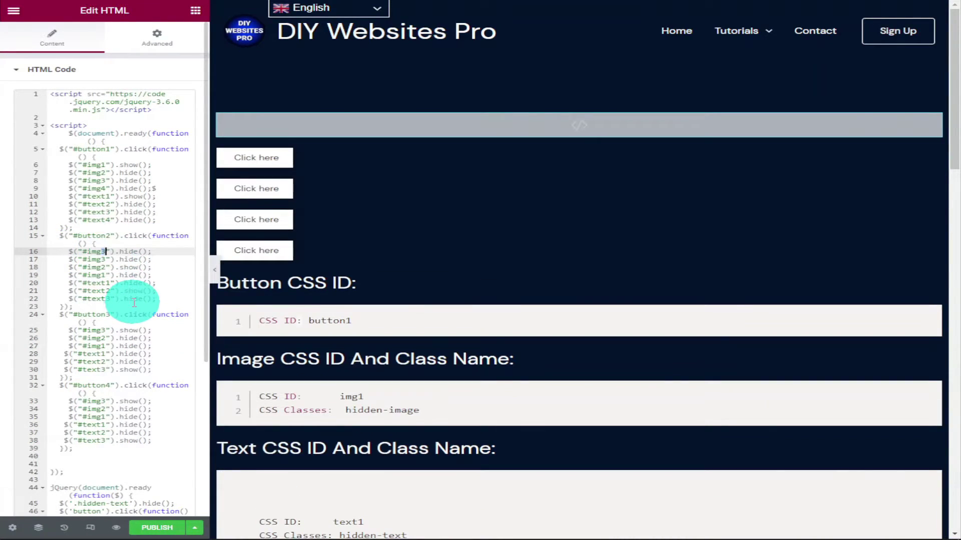
key(BackSpace)
text(4)
- Paste a copy of the #text3 hide line at the end of the #button2 block and set its selector to #text4
drag(156, 299, 69, 299)
right_click(105, 300)
click(135, 340)
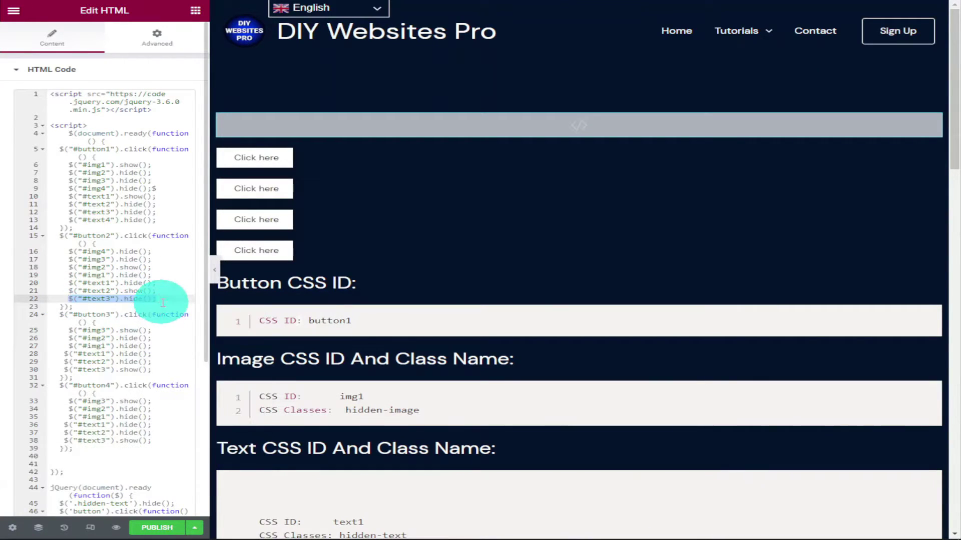
click(159, 299)
key(Return)
right_click(107, 306)
click(135, 386)
click(106, 306)
key(BackSpace)
text(4)
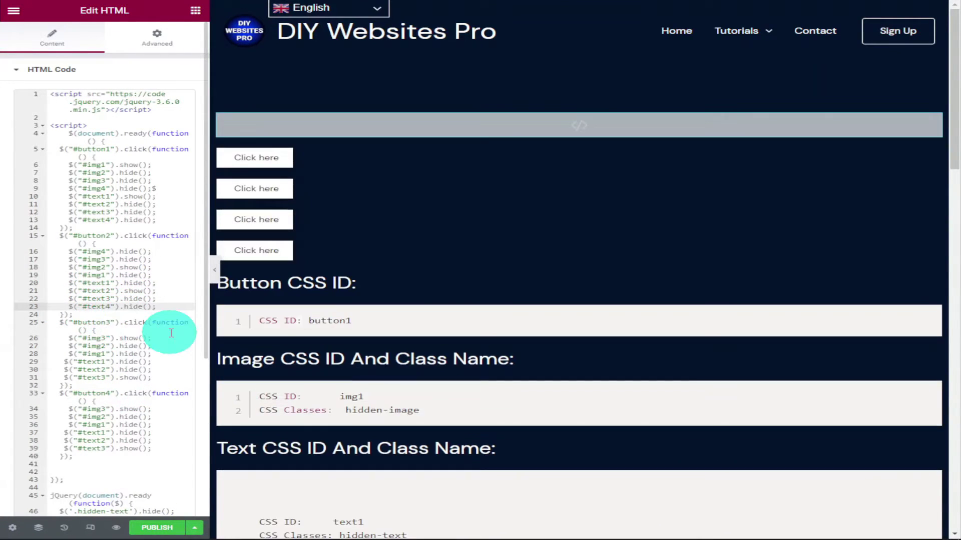
- Copy the #img2 hide line to the start of the #button3 block and change the copy's selector to #img4
drag(151, 345, 82, 345)
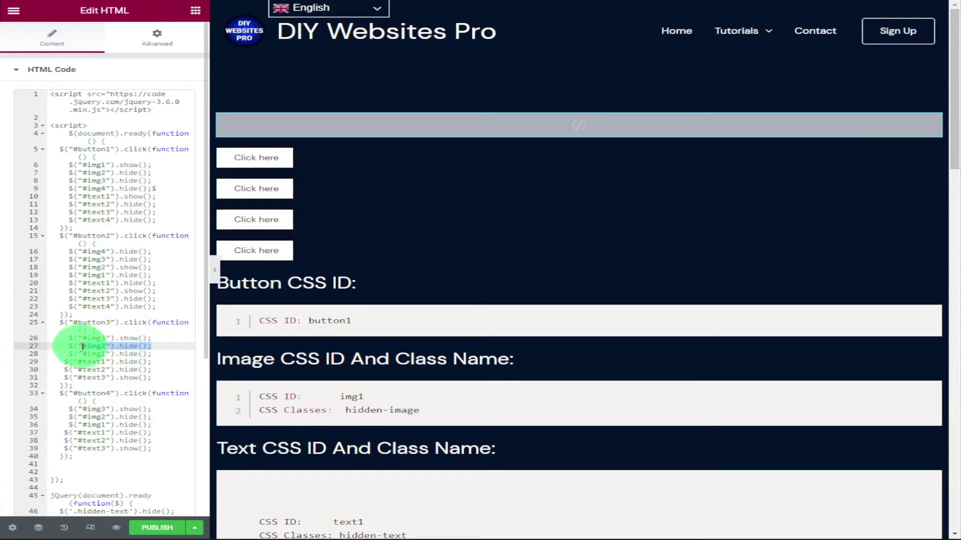
right_click(84, 347)
click(107, 355)
click(100, 332)
key(Return)
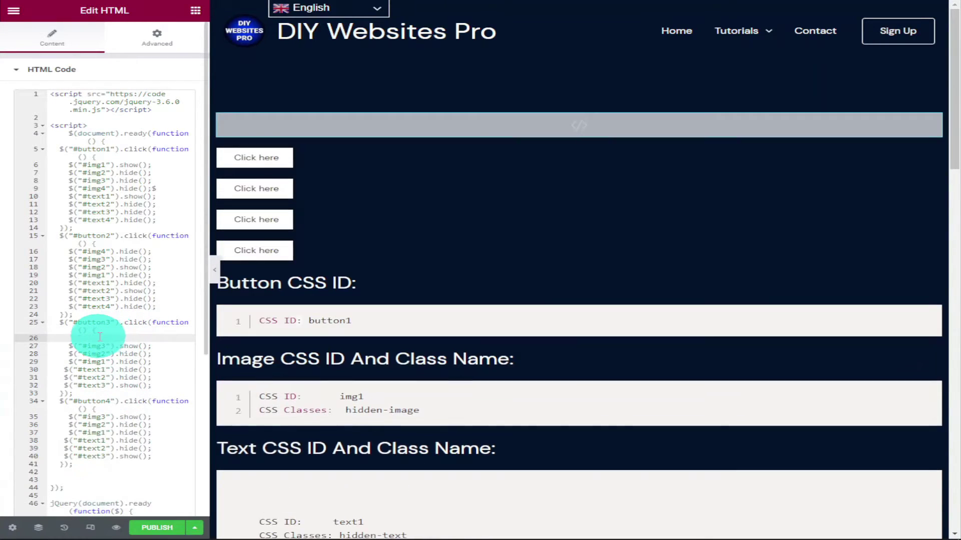
key(ctrl+v)
click(106, 338)
key(BackSpace)
text(4)
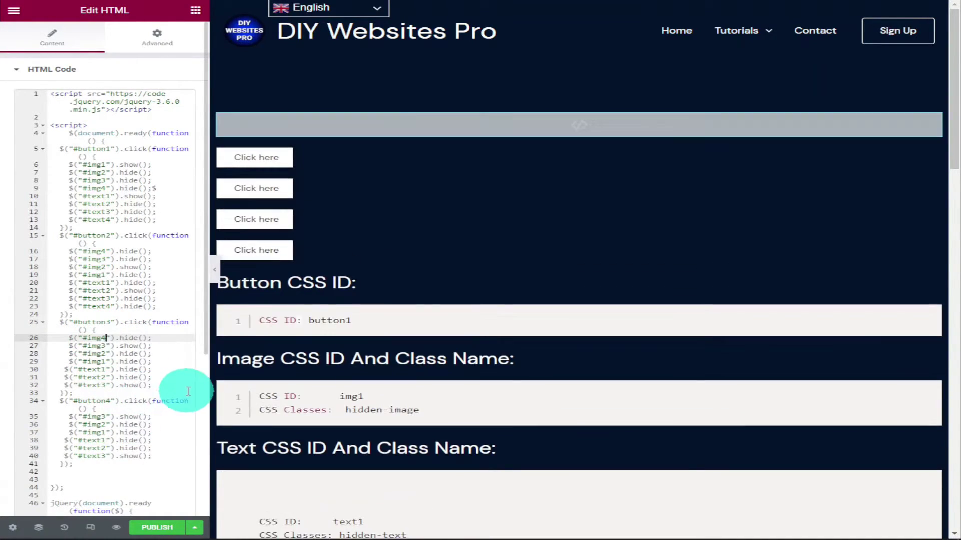
- Copy the #text2 hide line to the end of the #button3 block and make the copy target #text4
drag(170, 386, 128, 385)
right_click(66, 378)
click(145, 228)
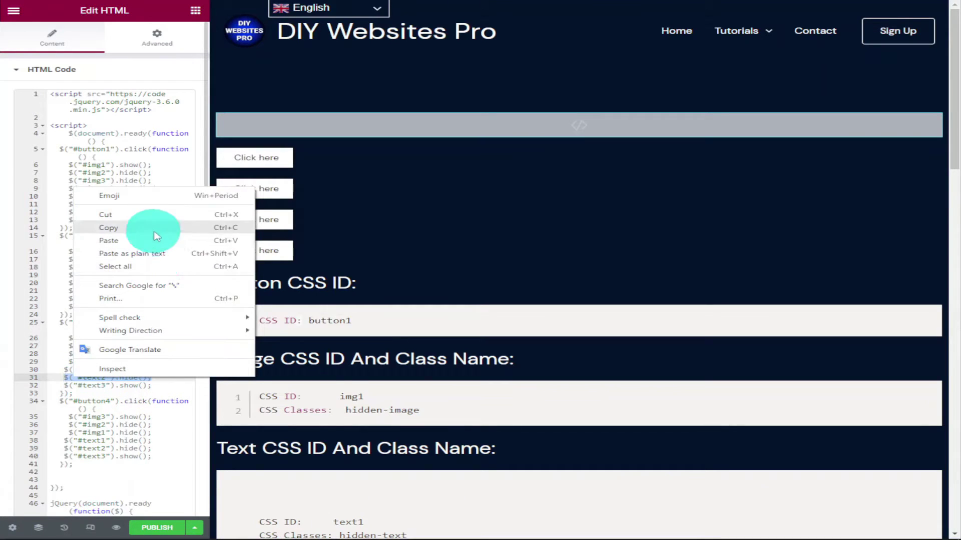
click(167, 385)
key(Return)
key(ctrl+v)
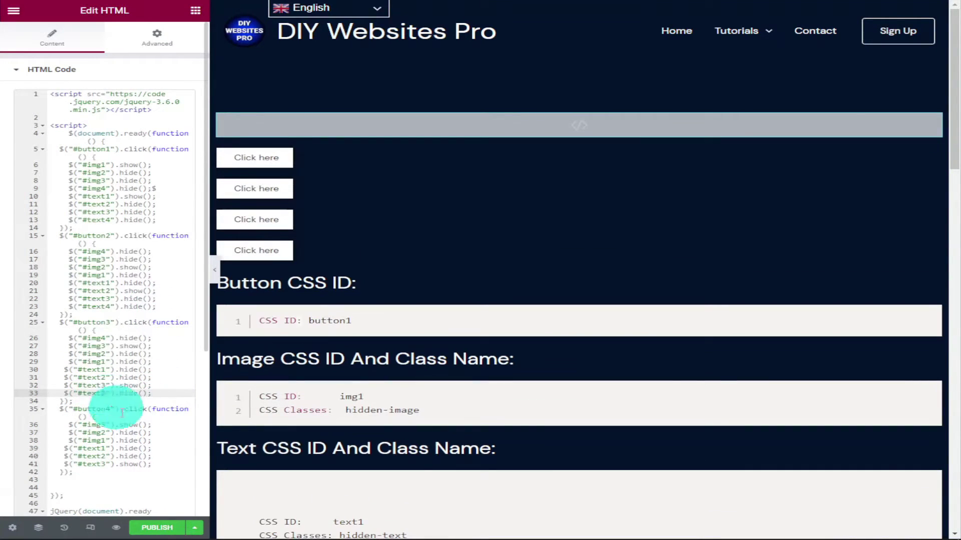
- Insert a copy of the #img3 show line at the start of the #button4 block and change its selector to #img4
scroll(160, 415, down, 2)
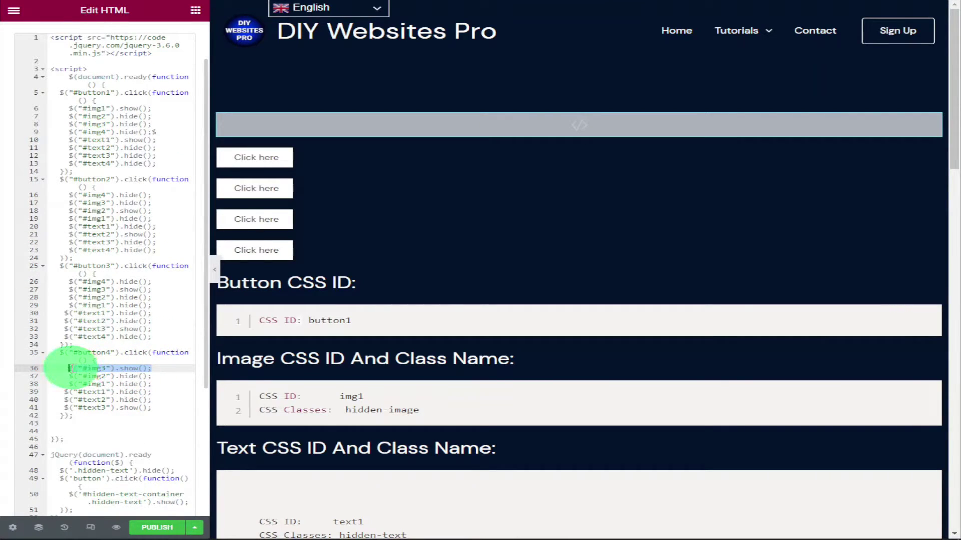
right_click(79, 370)
click(144, 230)
click(116, 362)
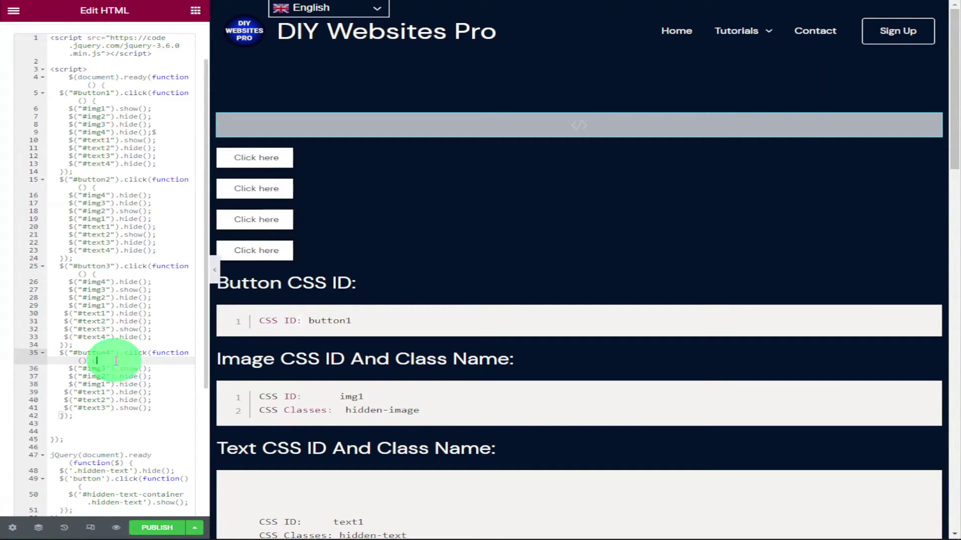
key(Return)
right_click(91, 367)
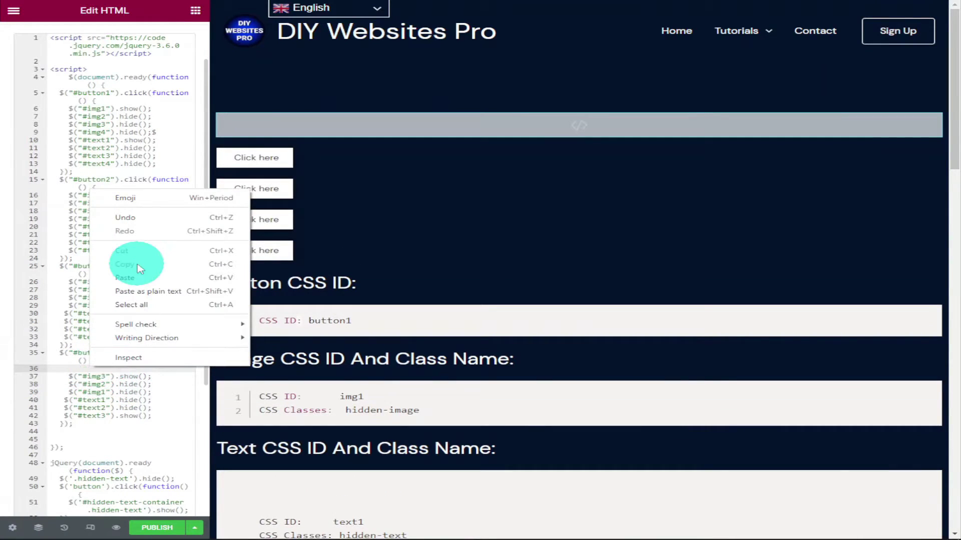
click(132, 247)
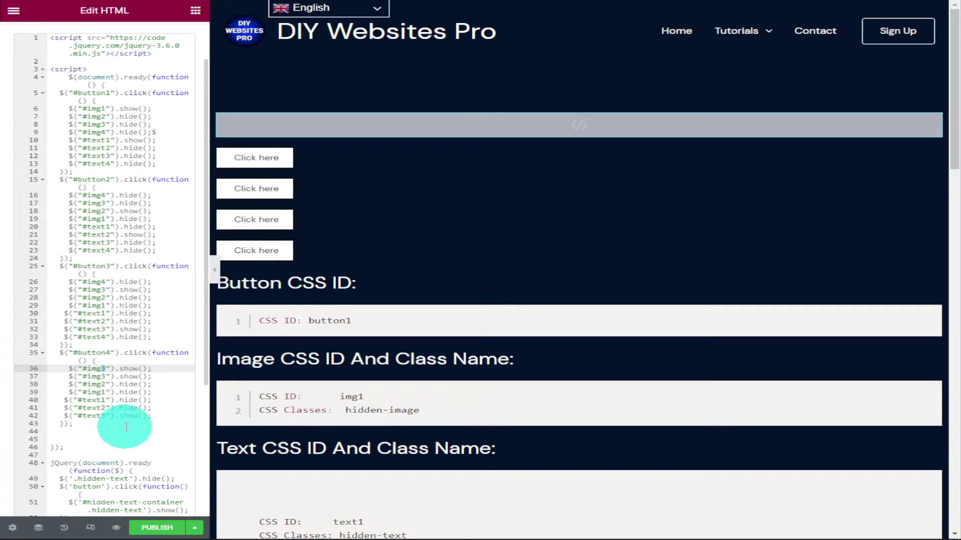
key(BackSpace)
text(4)
- Change the #img3 line in the #button4 block to use hide()
double_click(130, 376)
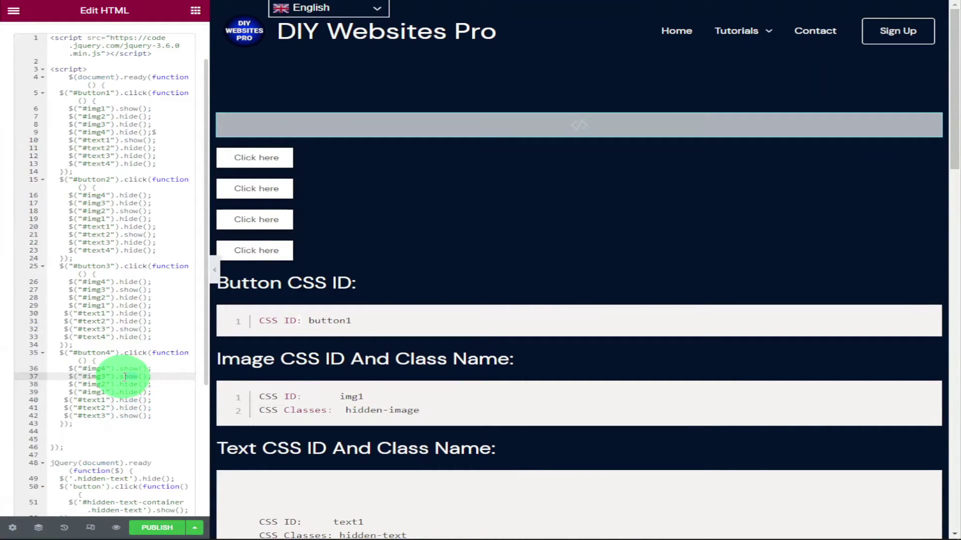
text(hide)
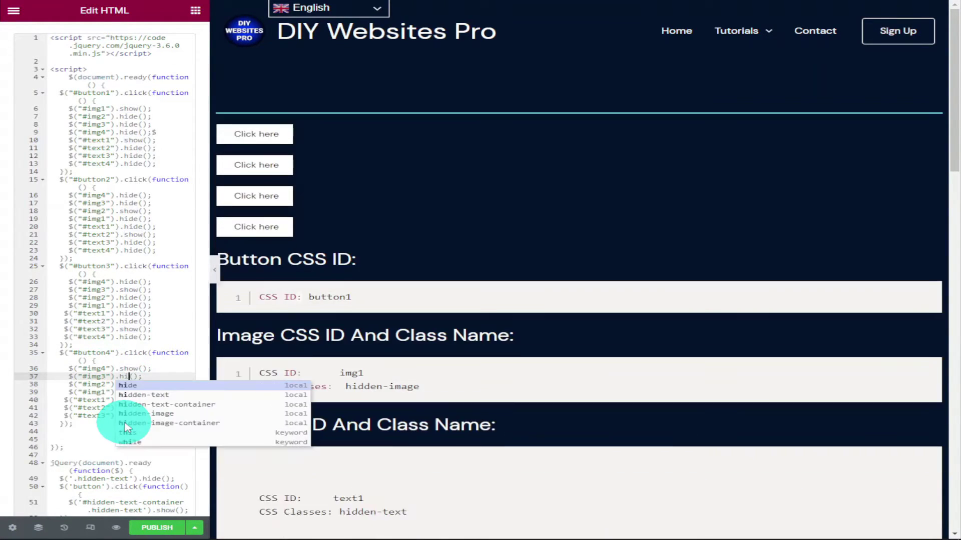
click(104, 433)
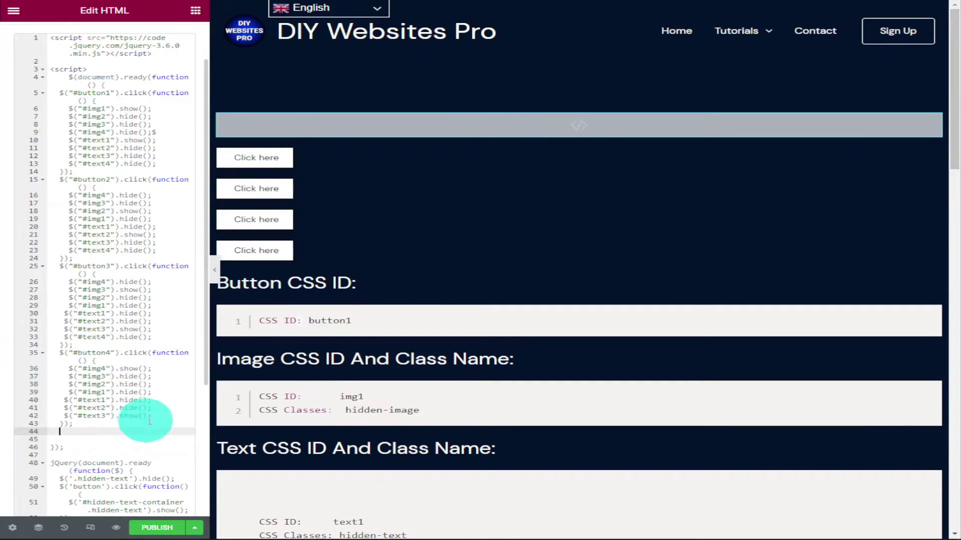
- Duplicate the #text3 show line at the end of the #button4 block and change the copy's selector to #text4
click(145, 416)
drag(110, 416, 65, 415)
right_click(91, 414)
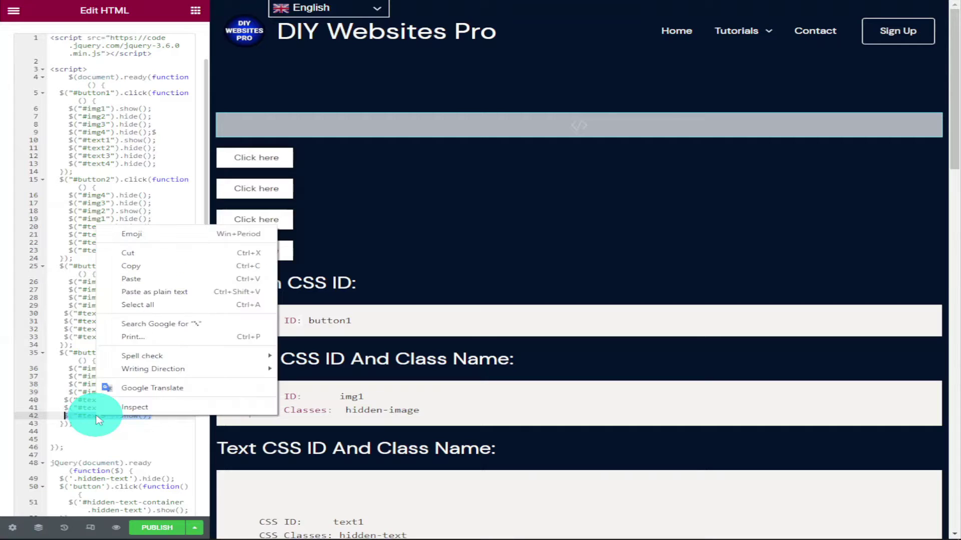
click(159, 269)
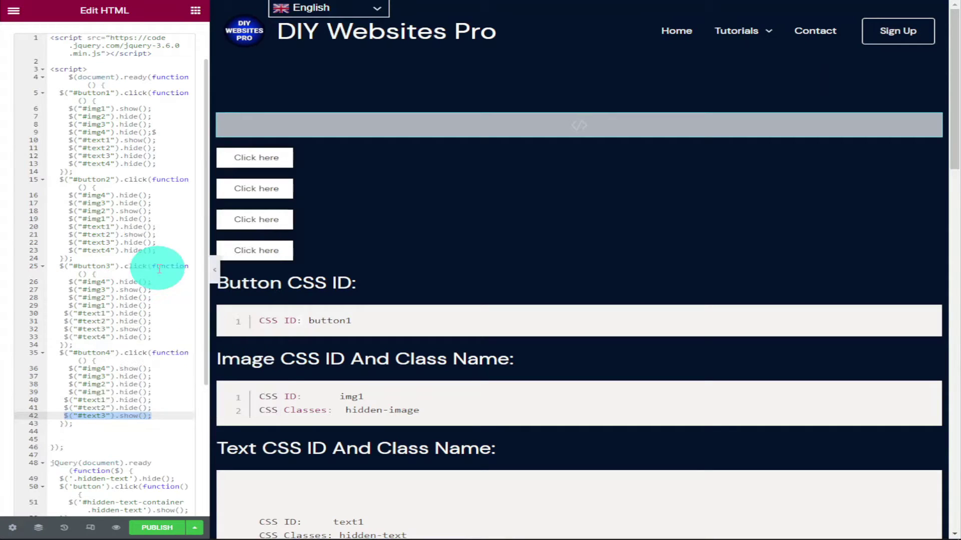
click(164, 416)
key(Return)
right_click(101, 421)
click(150, 331)
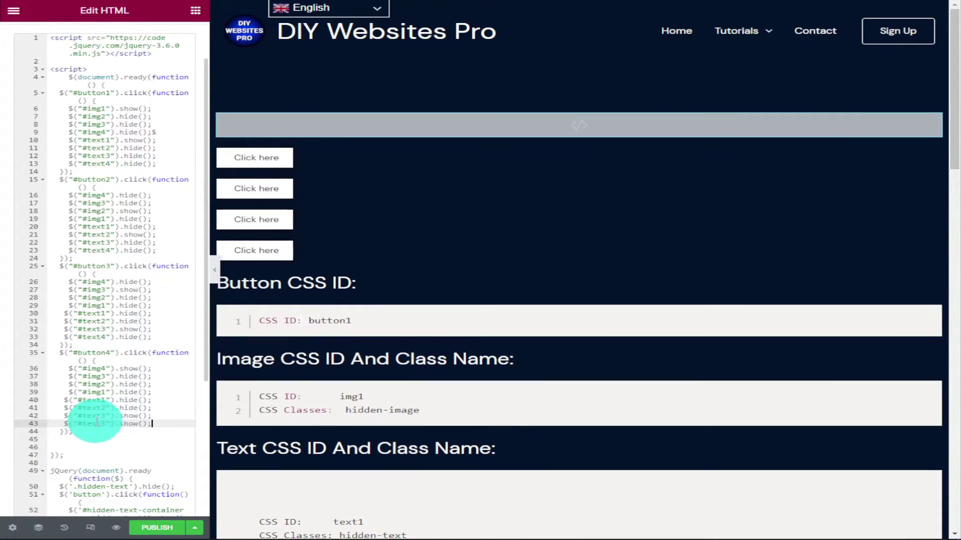
key(BackSpace)
text(4)
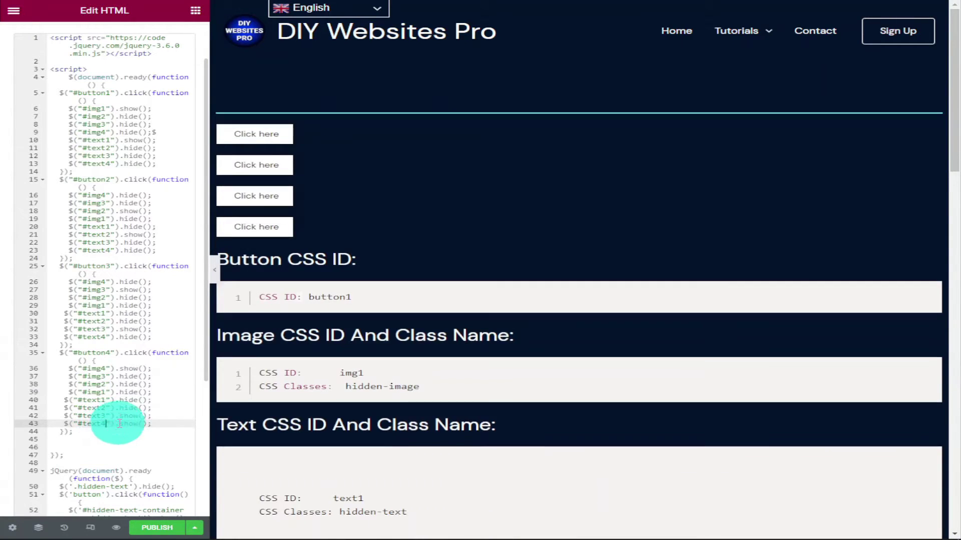
- Change the #text3 line in the #button4 block to use hide()
click(133, 416)
text(hide)
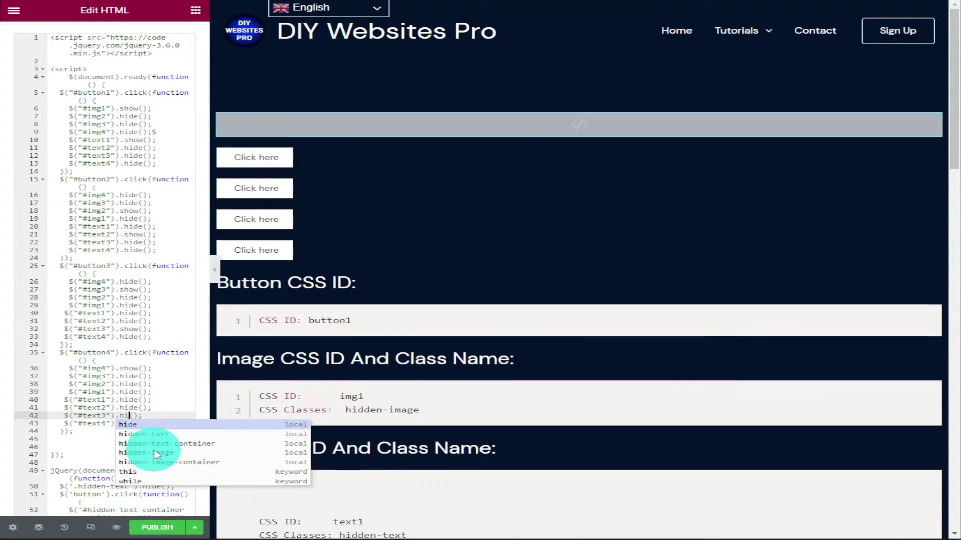
click(195, 414)
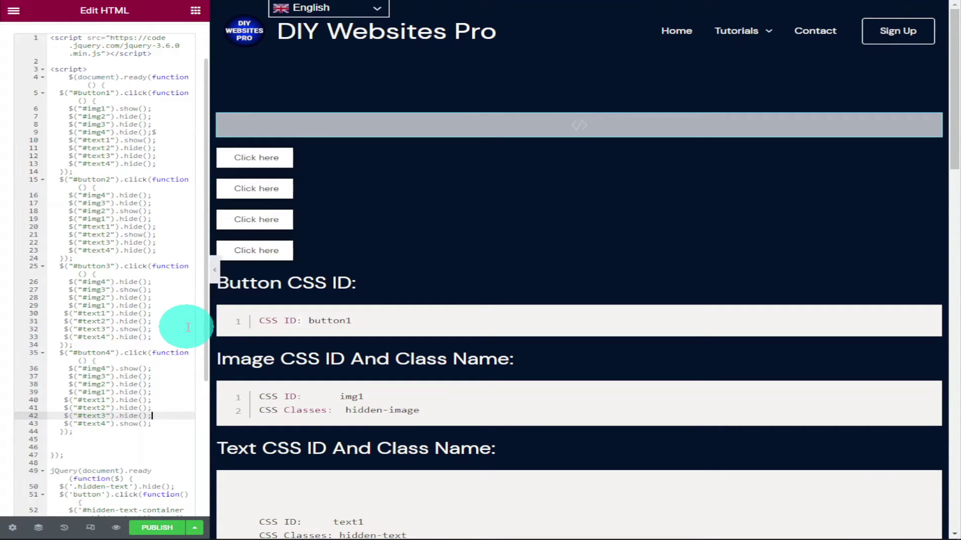
- Preview the page and test all four buttons to check that each one shows its own image and text
click(115, 529)
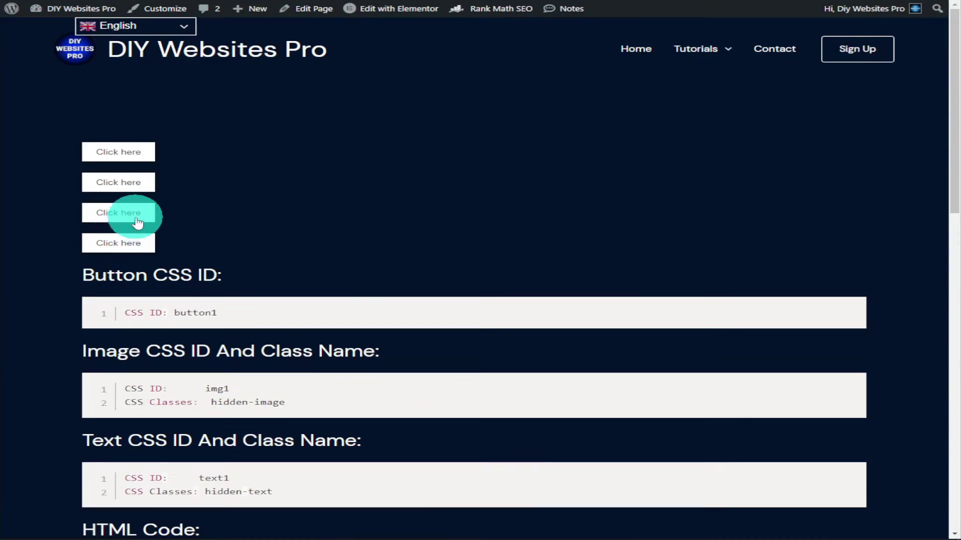
click(133, 166)
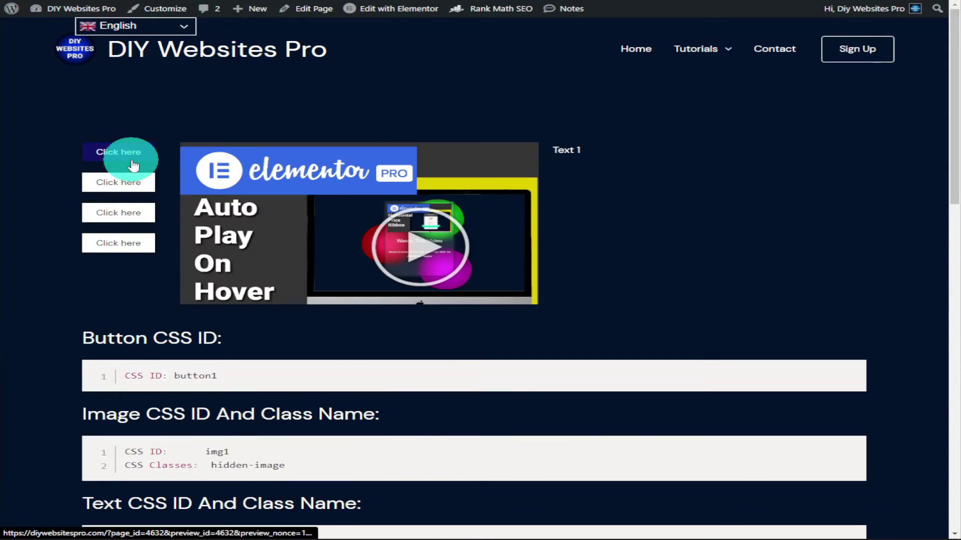
click(133, 189)
click(131, 213)
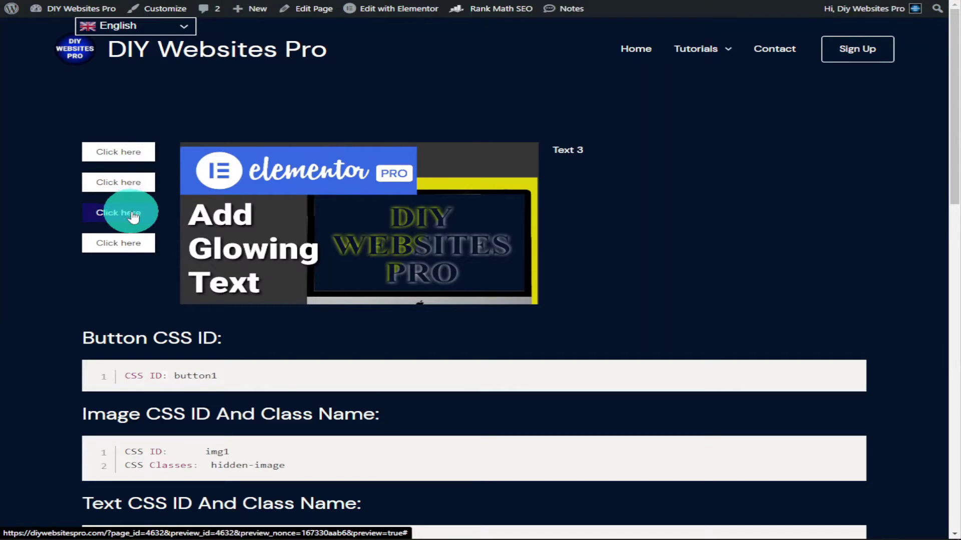
click(131, 243)
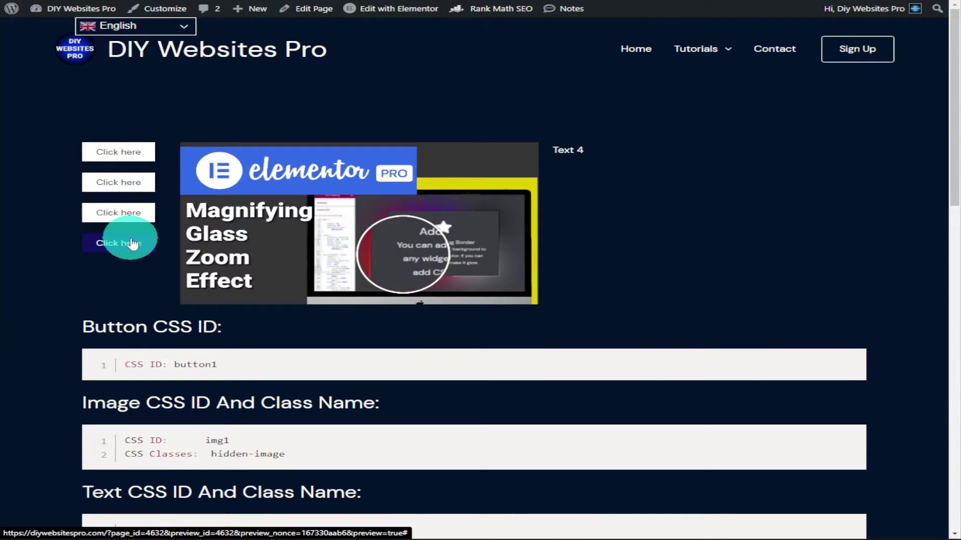
click(129, 212)
click(133, 183)
click(136, 152)
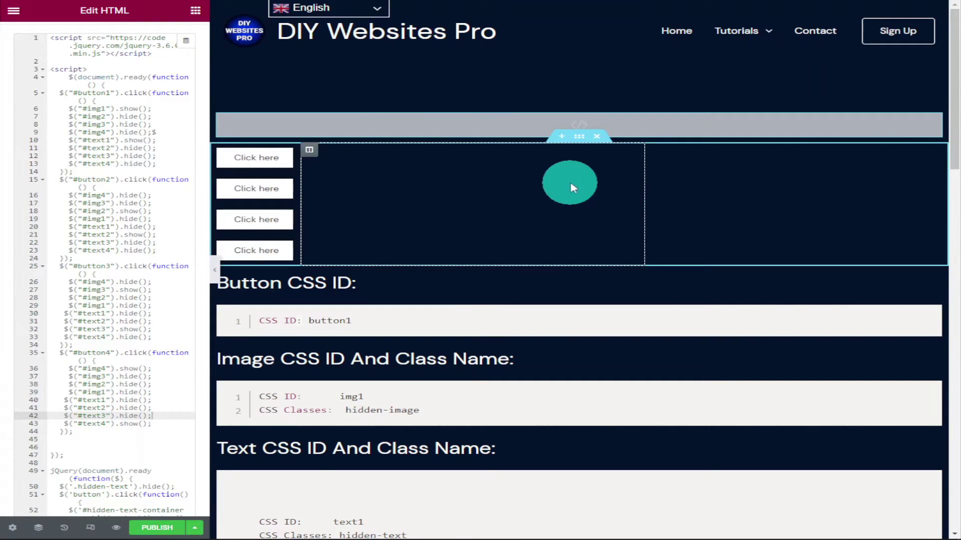
- Add a Heading widget above the first button's image in the middle column and title it "Heading 1"
click(265, 168)
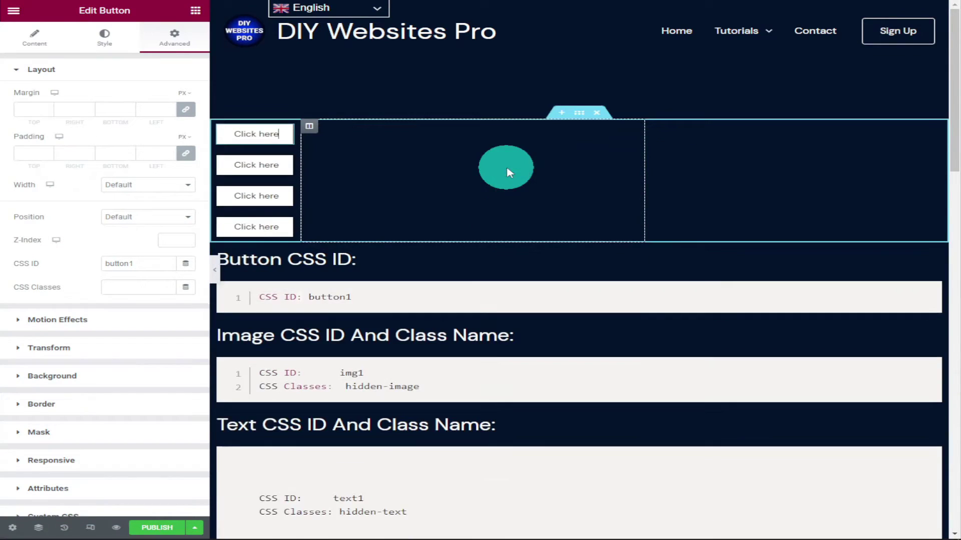
click(507, 167)
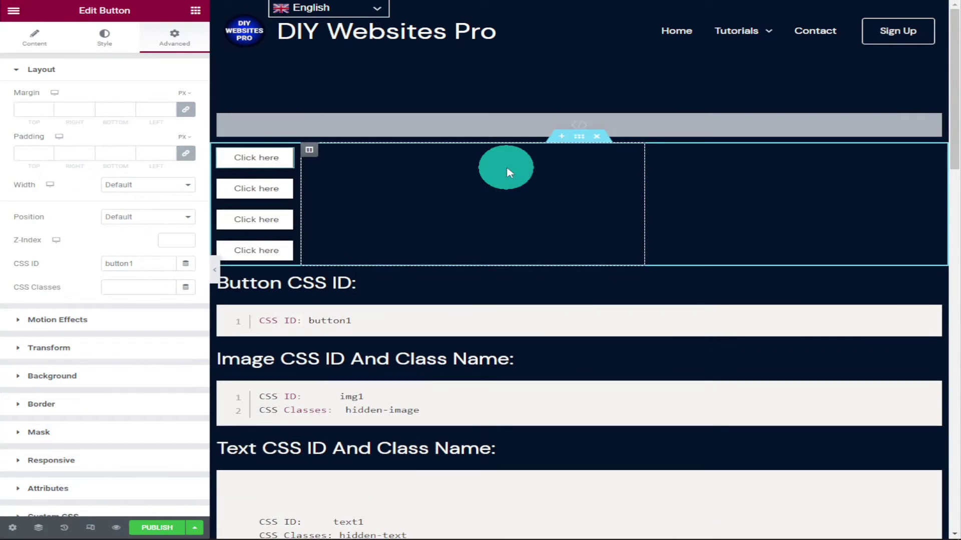
click(226, 163)
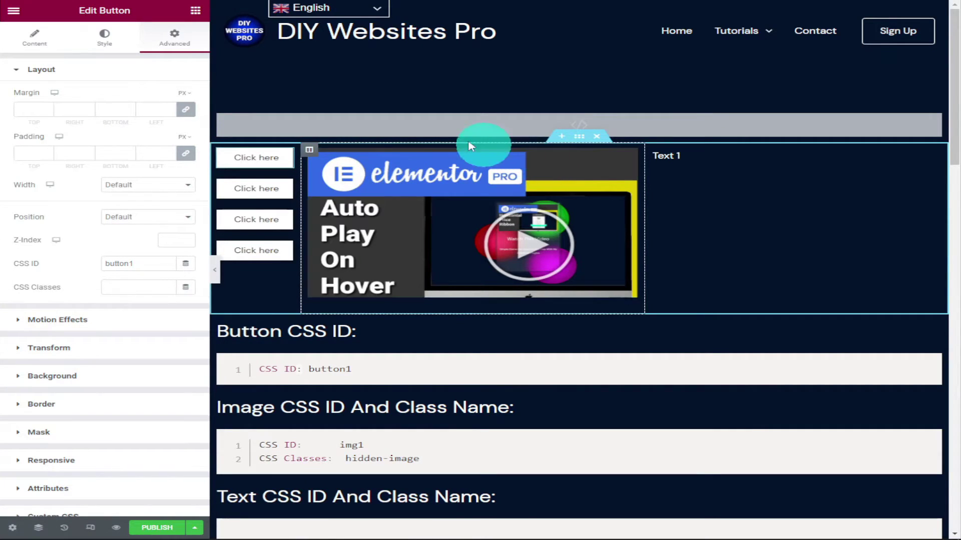
click(195, 11)
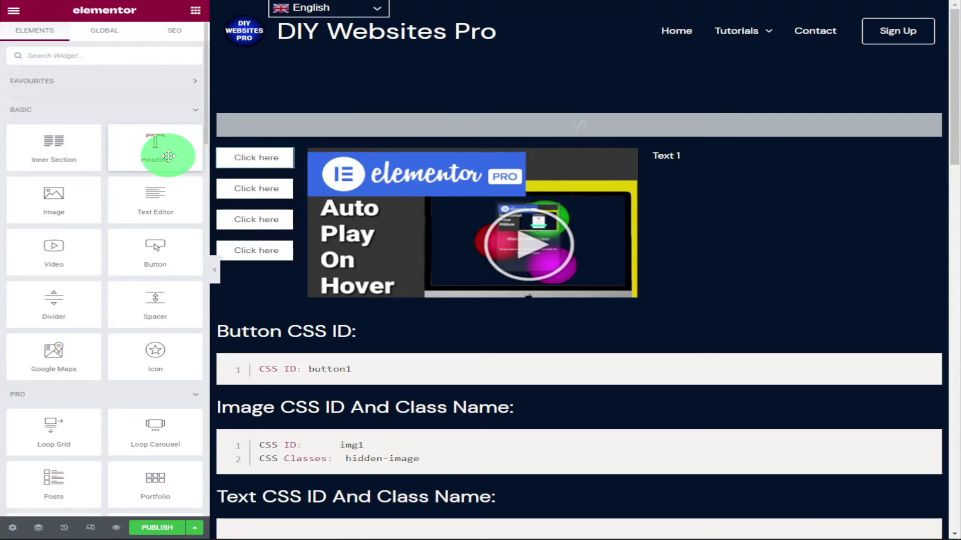
drag(169, 156, 345, 156)
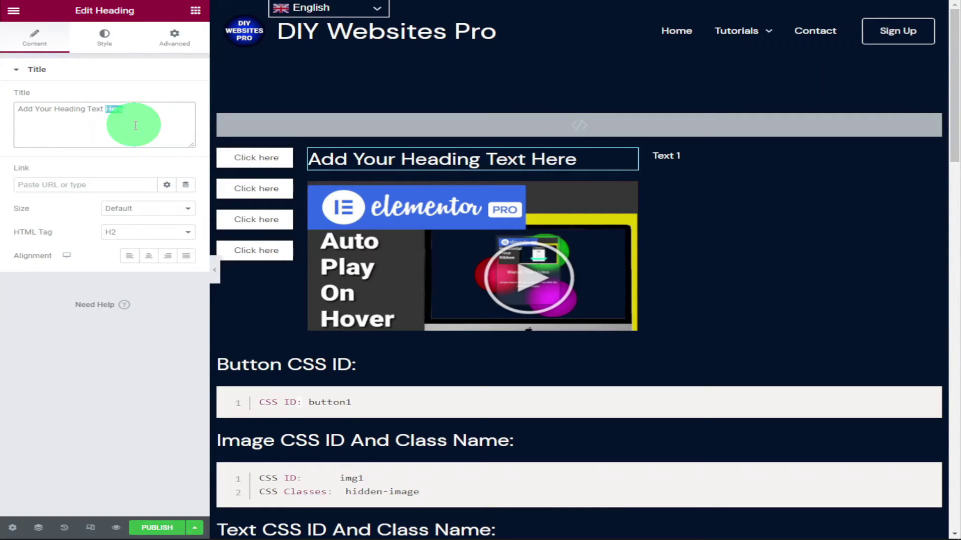
drag(135, 126, 64, 115)
text(Heading)
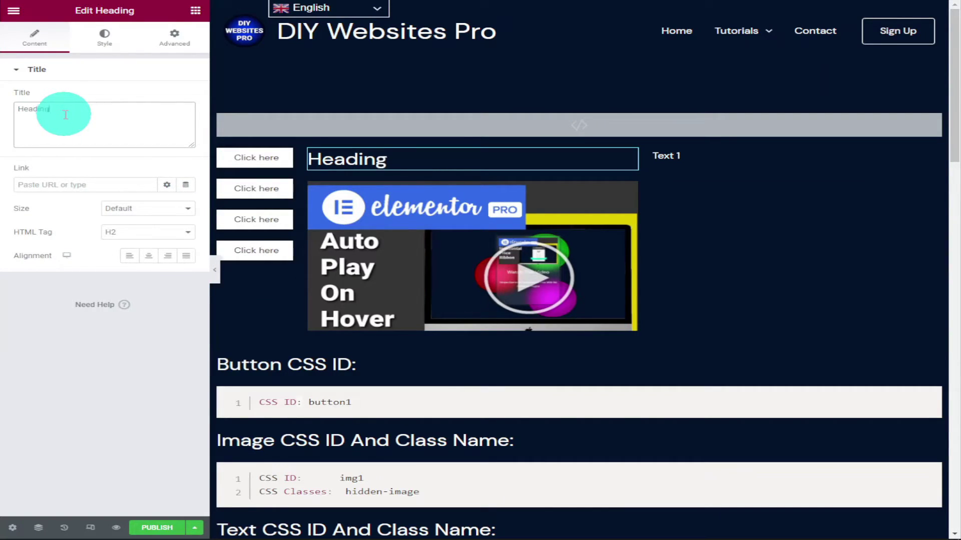
text( 1)
click(50, 112)
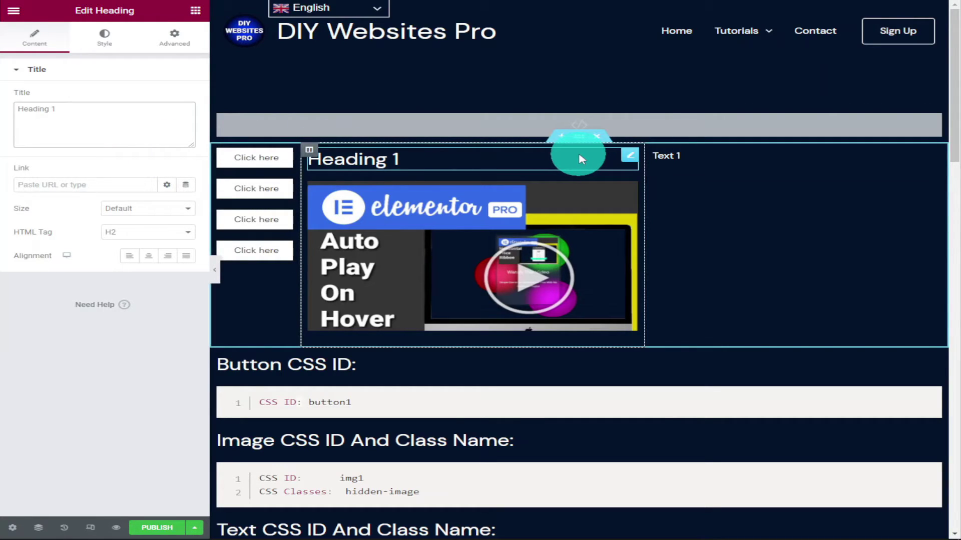
- Duplicate the Heading 1 widget three times so four headings are stacked above the image
right_click(625, 155)
click(635, 181)
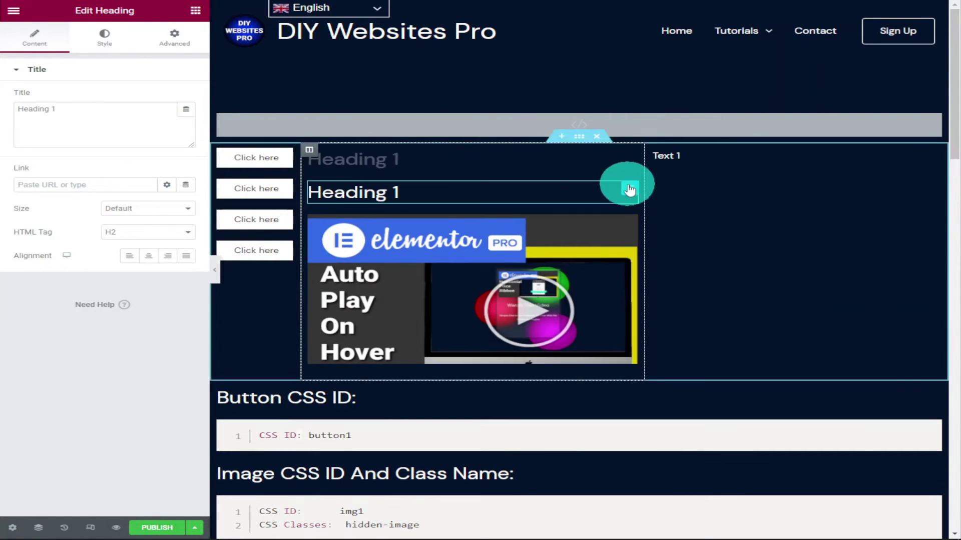
right_click(630, 191)
click(637, 212)
right_click(630, 220)
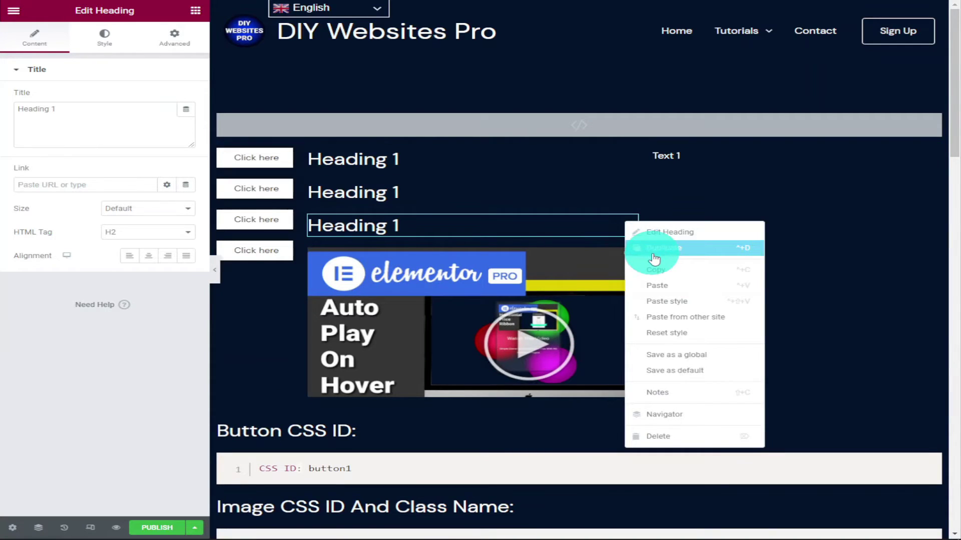
click(646, 251)
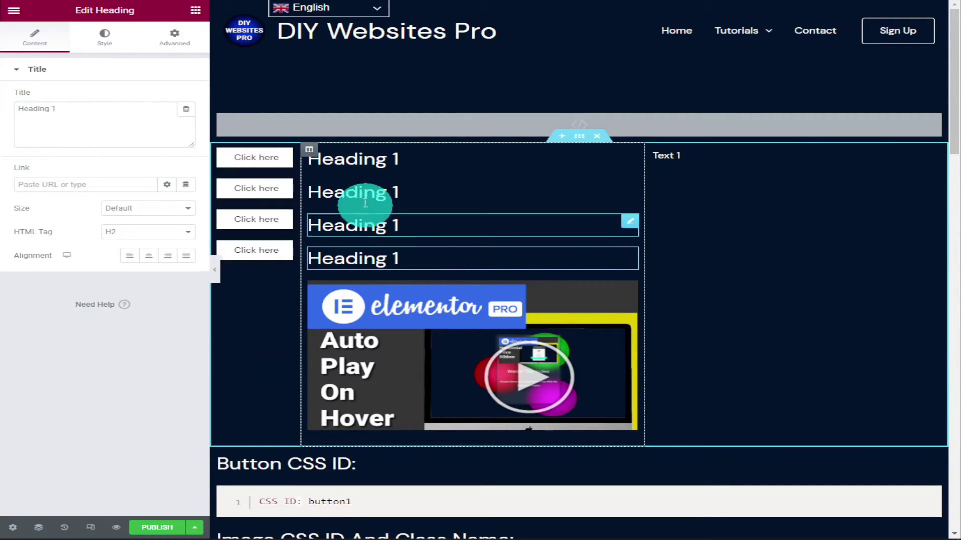
- Retitle the three heading copies, in order, as "Heading 2", "Heading 3" and "Heading 4"
click(420, 200)
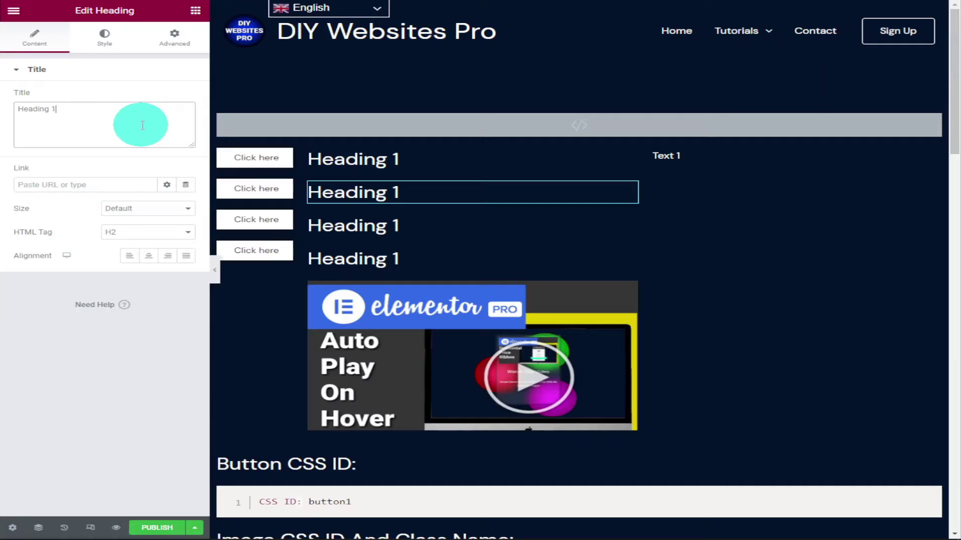
key(BackSpace)
text(2)
click(438, 228)
click(130, 117)
key(BackSpace)
key(BackSpace)
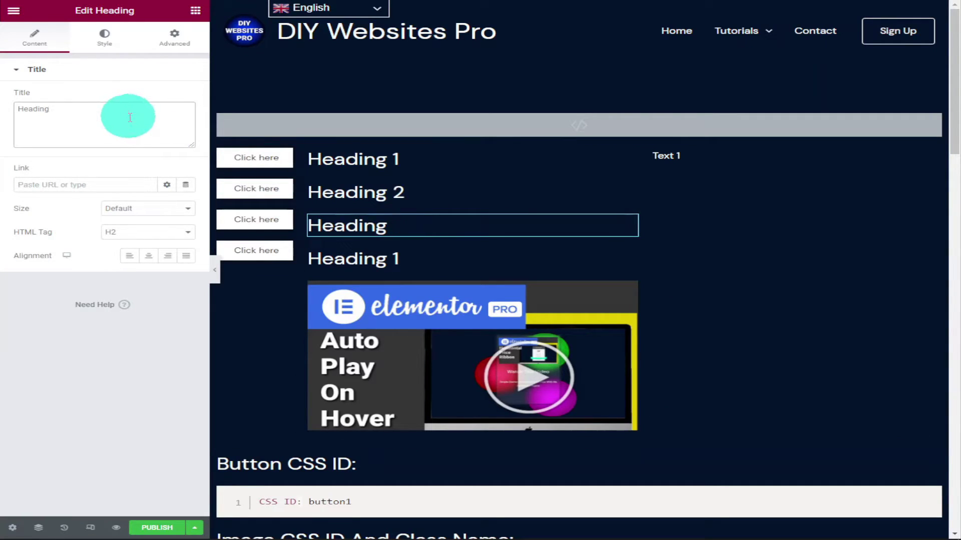
text(3)
click(408, 253)
click(129, 119)
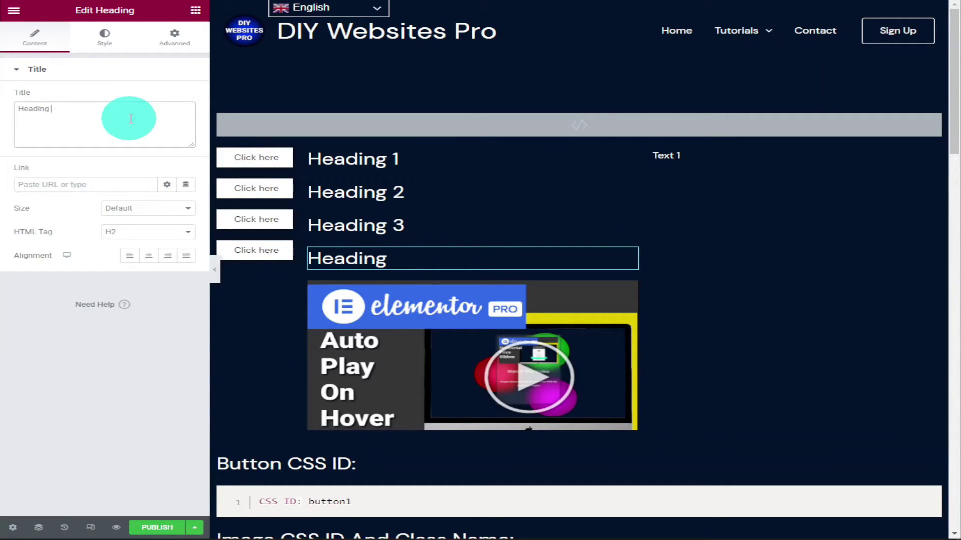
text(4)
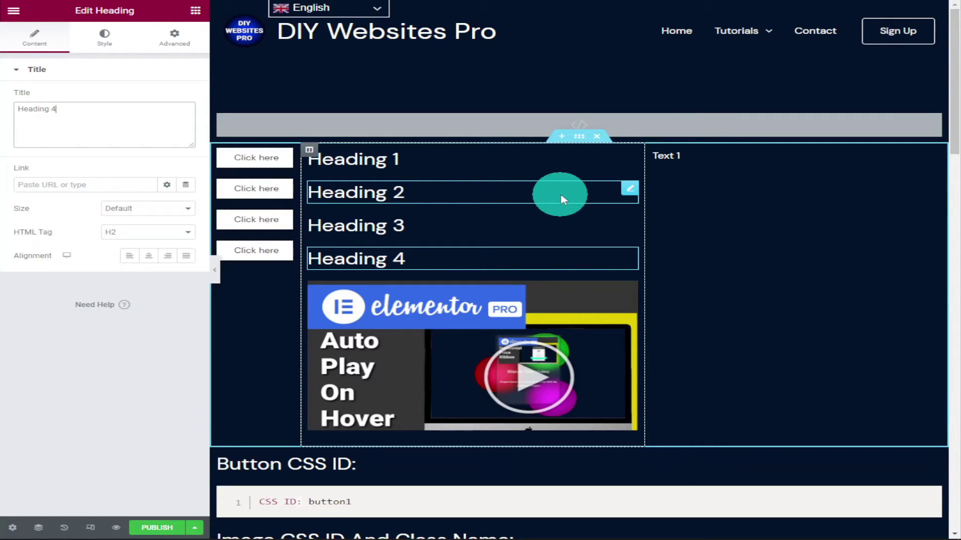
- Duplicate the hidden-image jQuery(document).ready block in the HTML widget and place the copy below the original, separated by a blank line
click(463, 130)
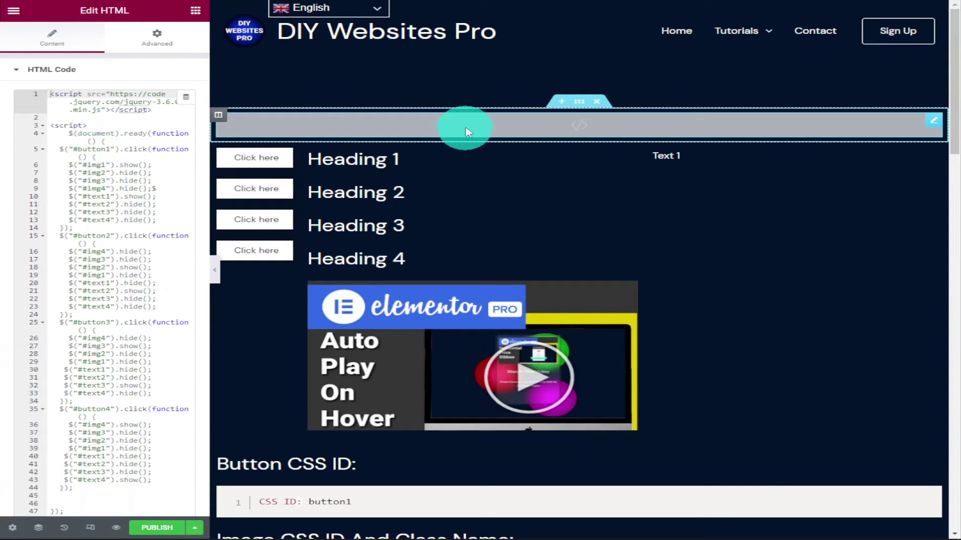
scroll(133, 142, down, 5)
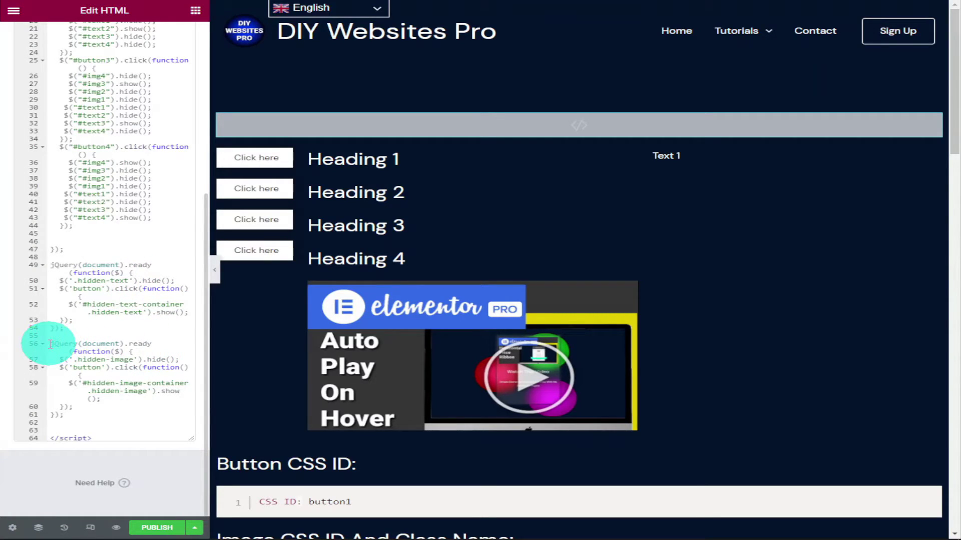
drag(51, 344, 112, 414)
right_click(111, 398)
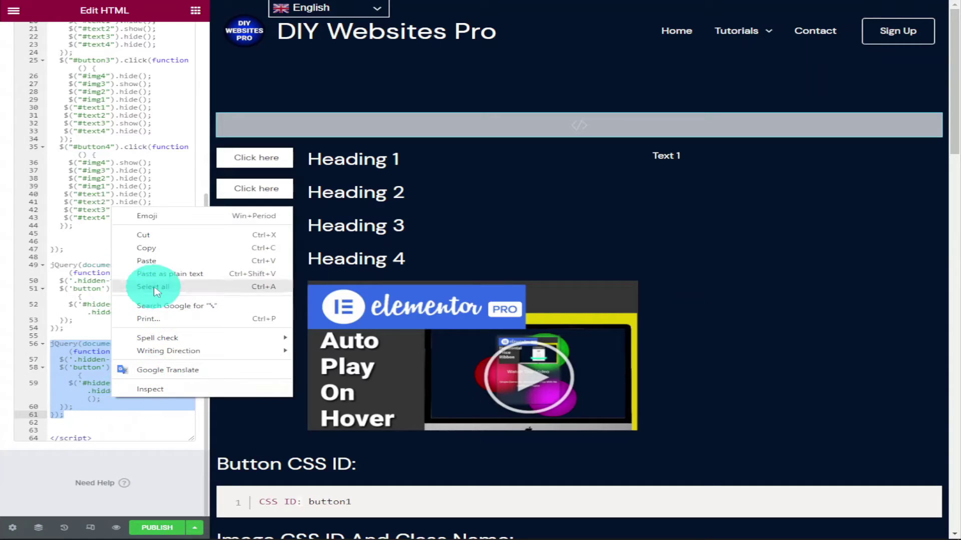
click(161, 249)
click(103, 416)
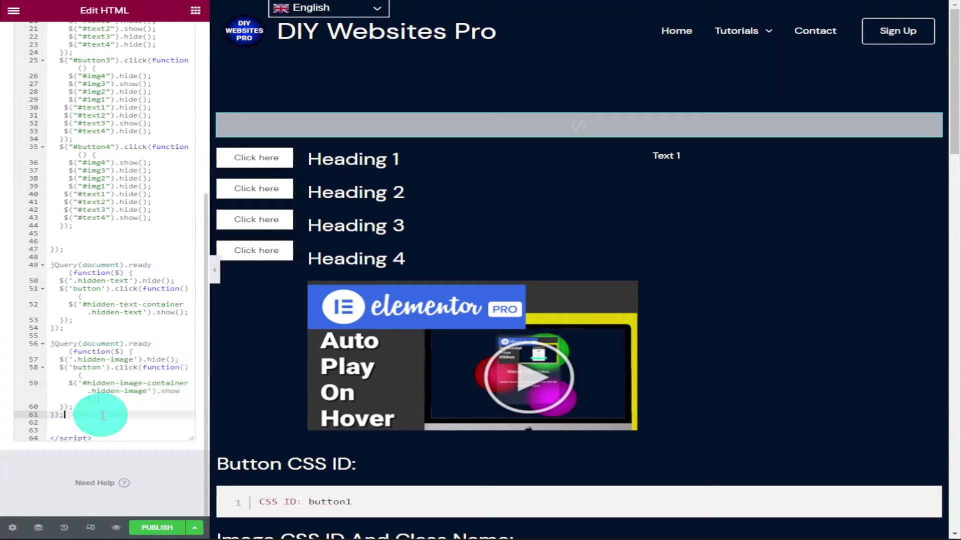
key(Return)
key(Return)
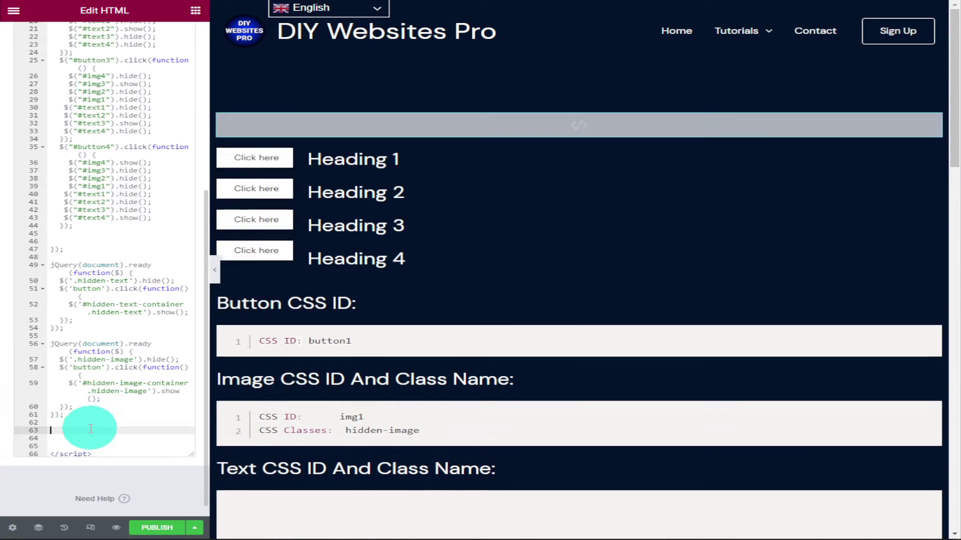
right_click(84, 431)
click(126, 344)
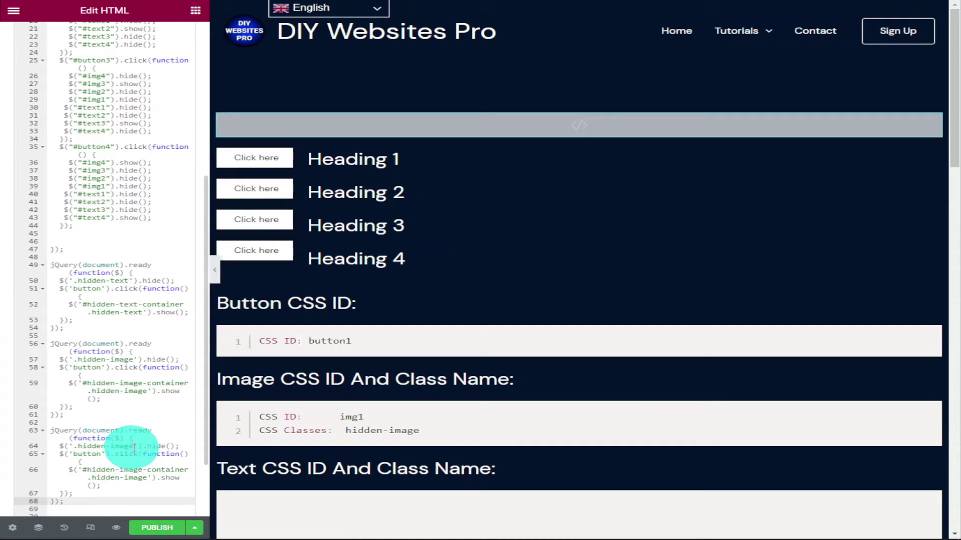
- Change the class in the copied block's hide() line to .hidden-heading
click(126, 445)
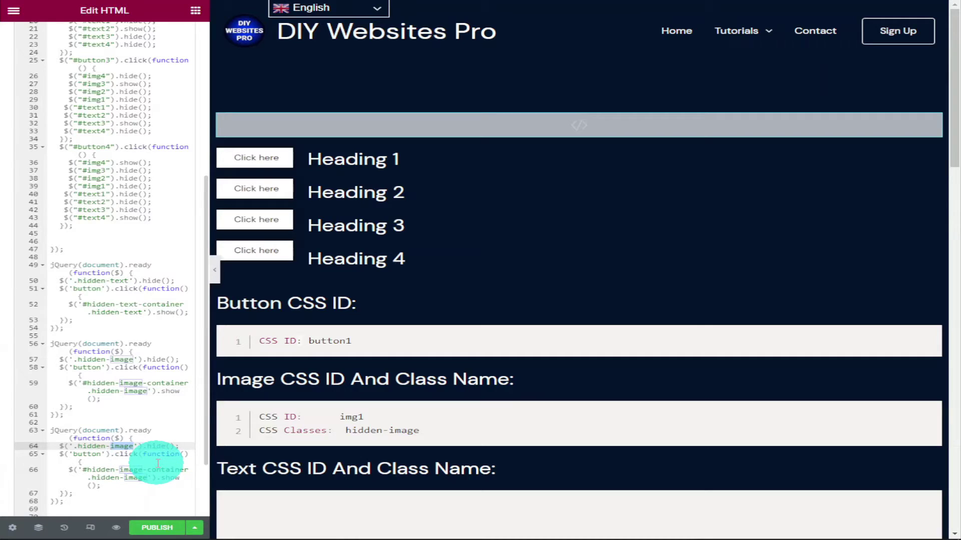
text(headi)
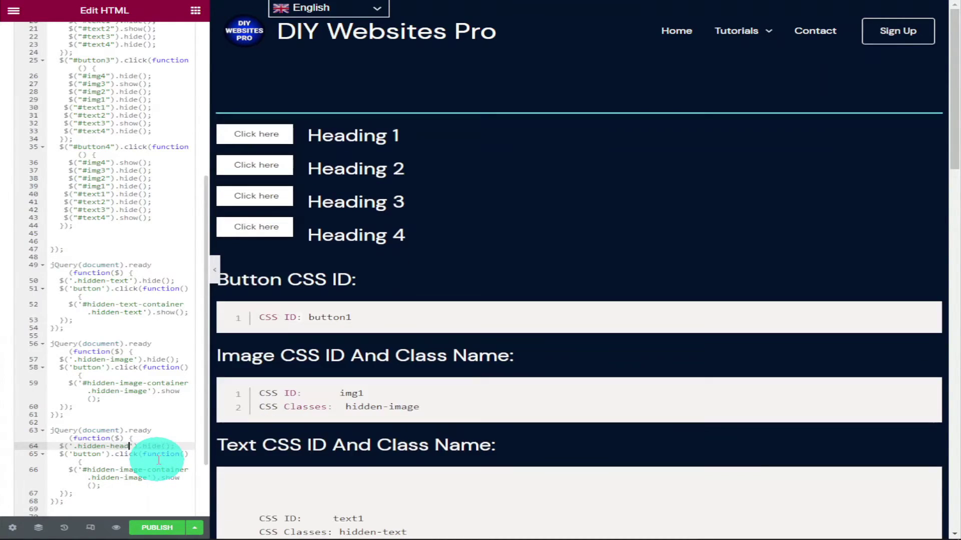
text(ng)
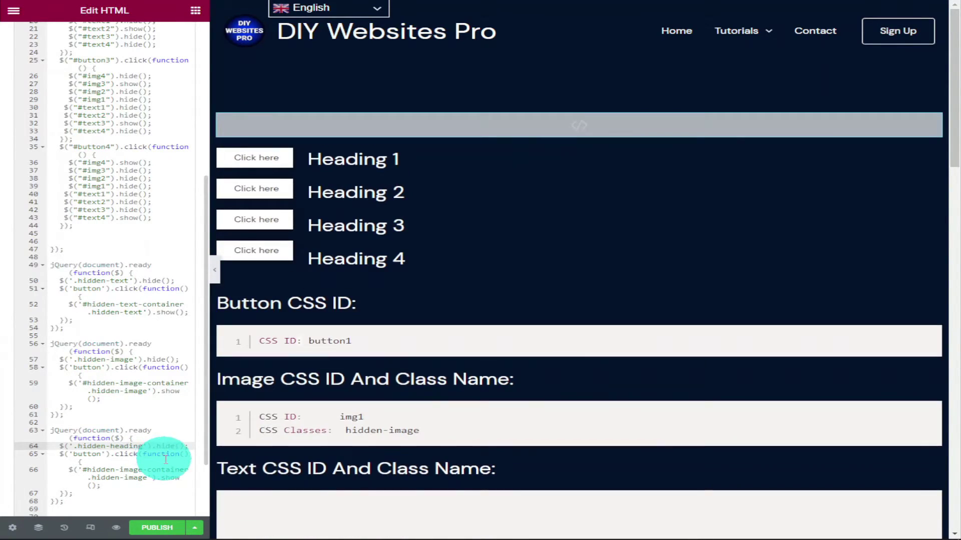
- Change the selector in the copied block's show() line to '#hidden-heading-container .hidden-heading', reusing the word "heading" from the hide() line
right_click(114, 448)
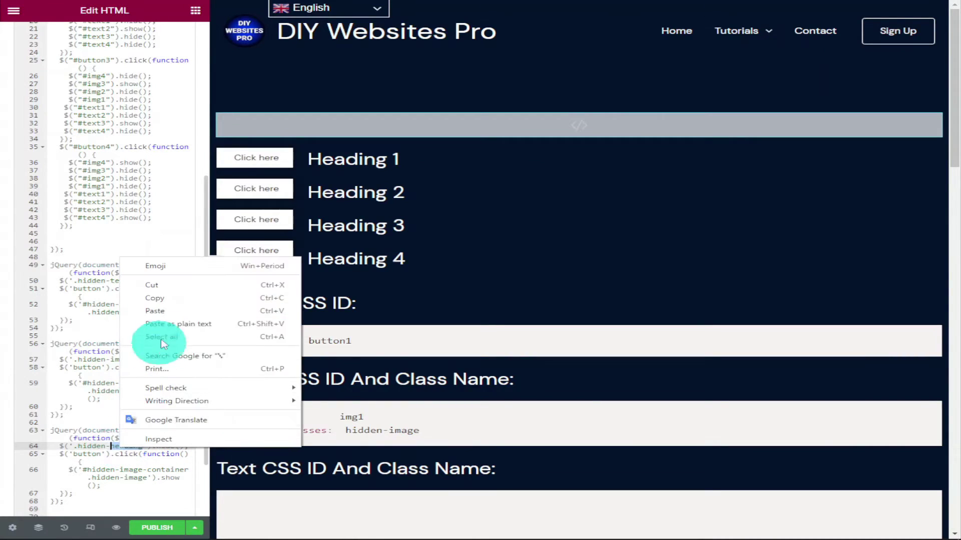
click(150, 339)
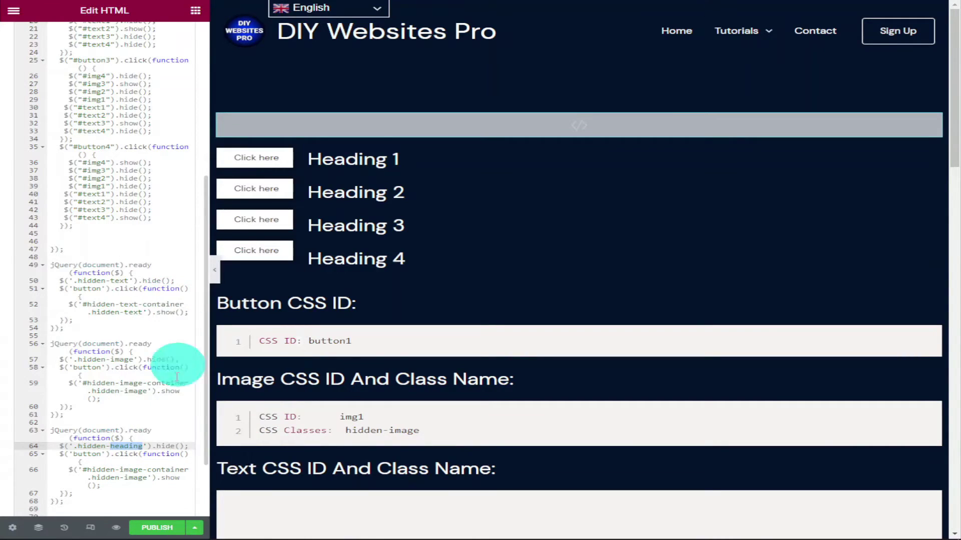
double_click(140, 472)
right_click(140, 471)
click(187, 339)
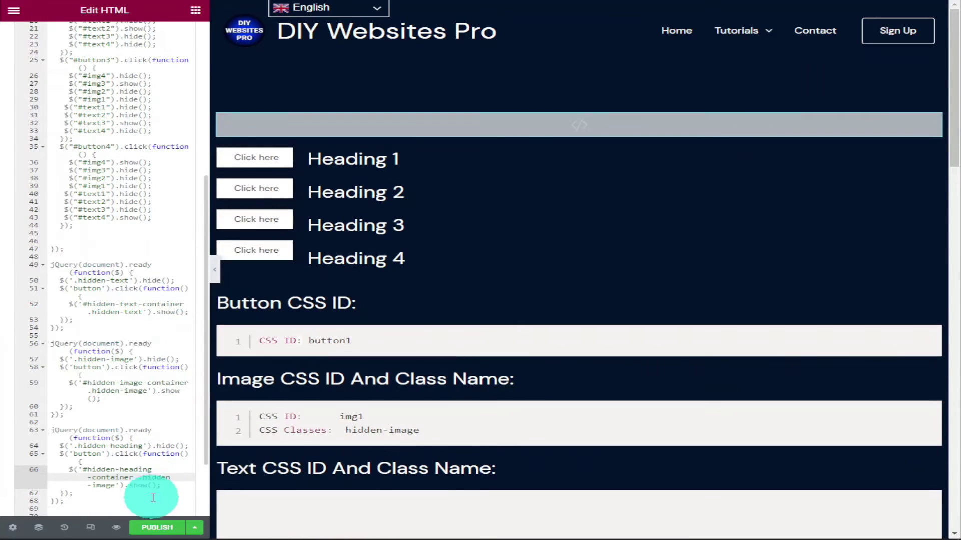
click(103, 486)
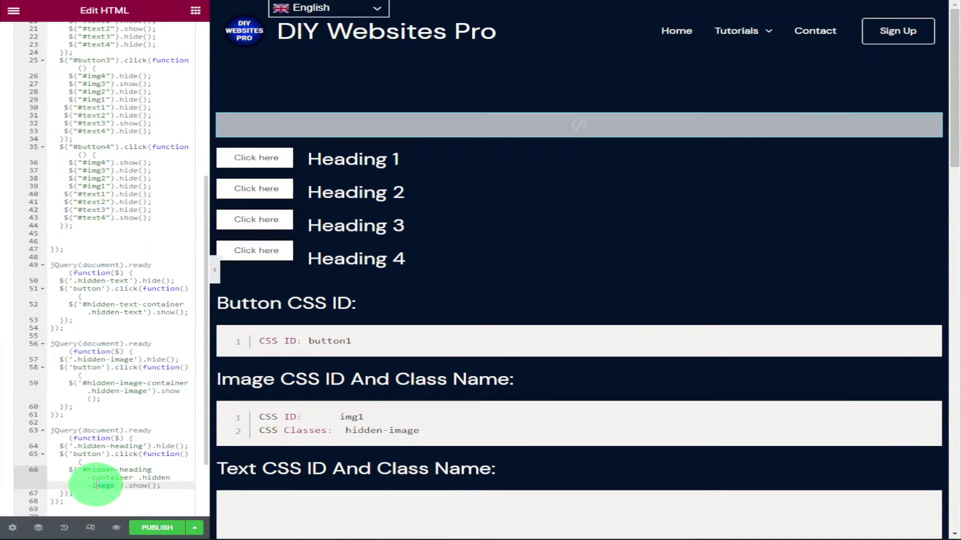
right_click(105, 486)
click(160, 352)
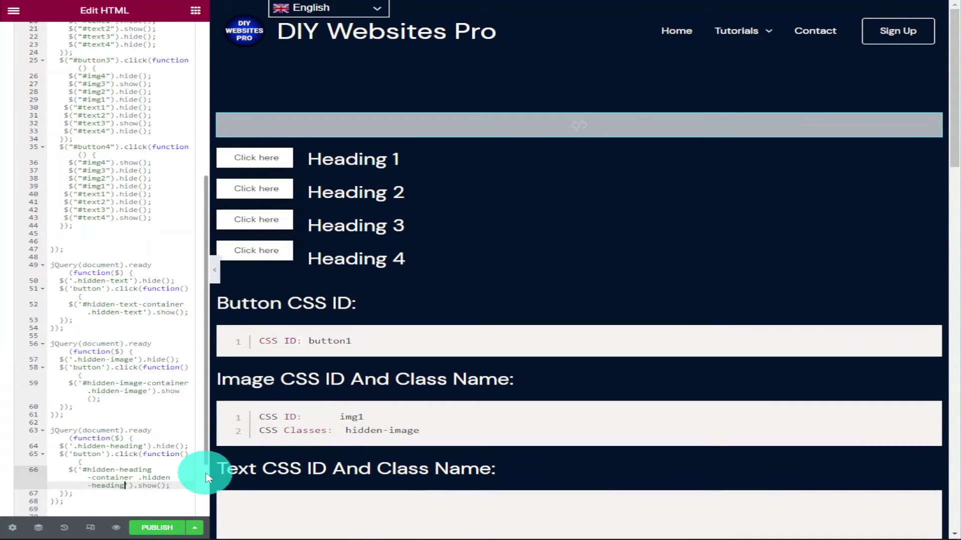
- Copy the $("#img1").show(); line from the #button1 click function and insert the copy as that function's first line
scroll(185, 440, up, 10)
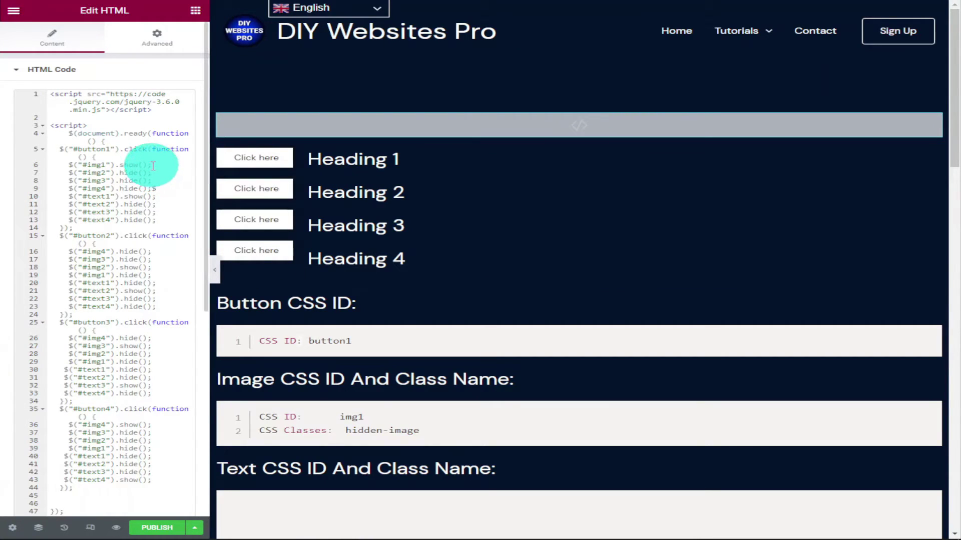
drag(143, 165, 73, 165)
right_click(75, 167)
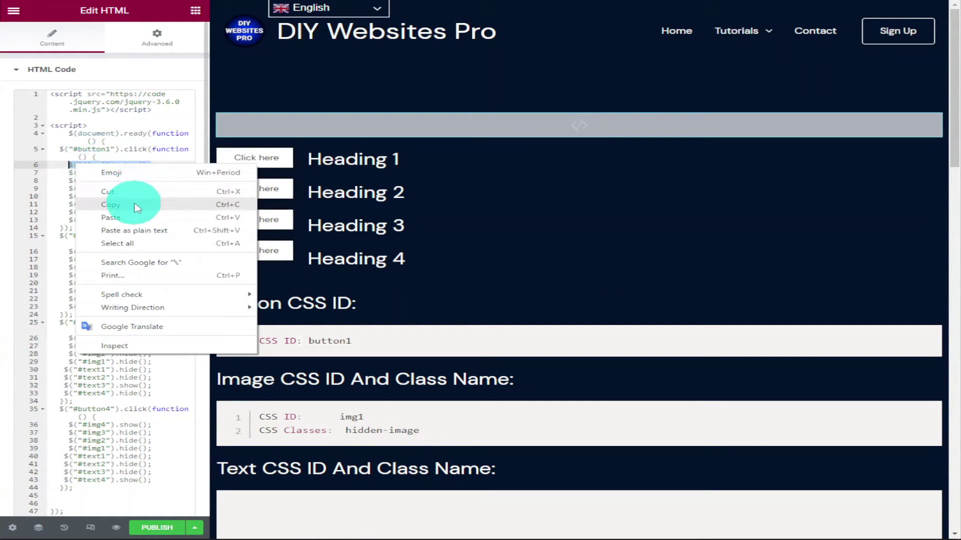
click(133, 203)
click(122, 156)
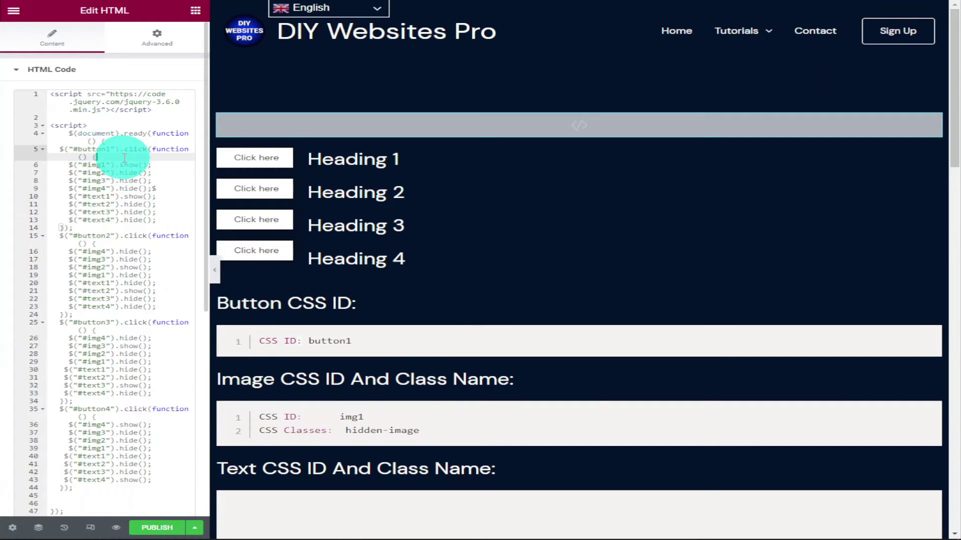
key(Return)
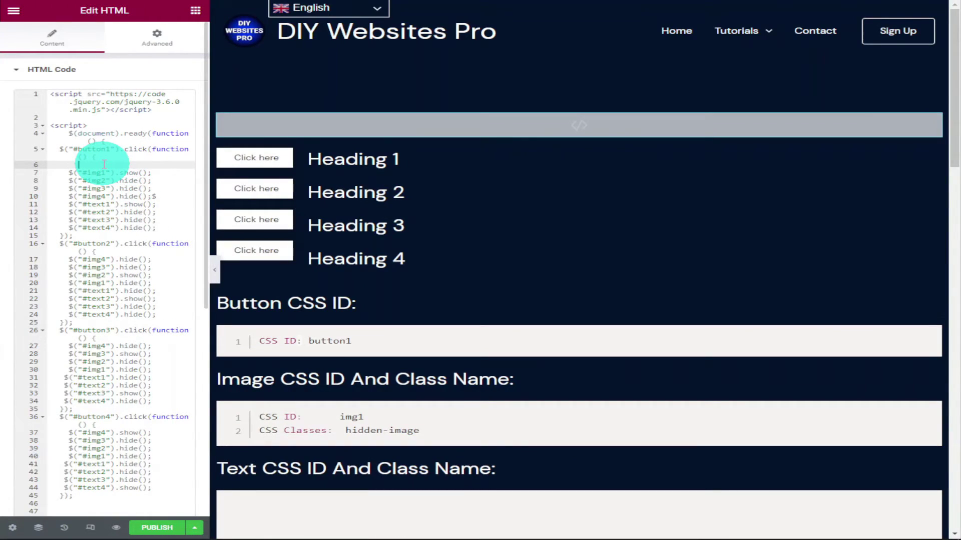
right_click(103, 165)
click(139, 249)
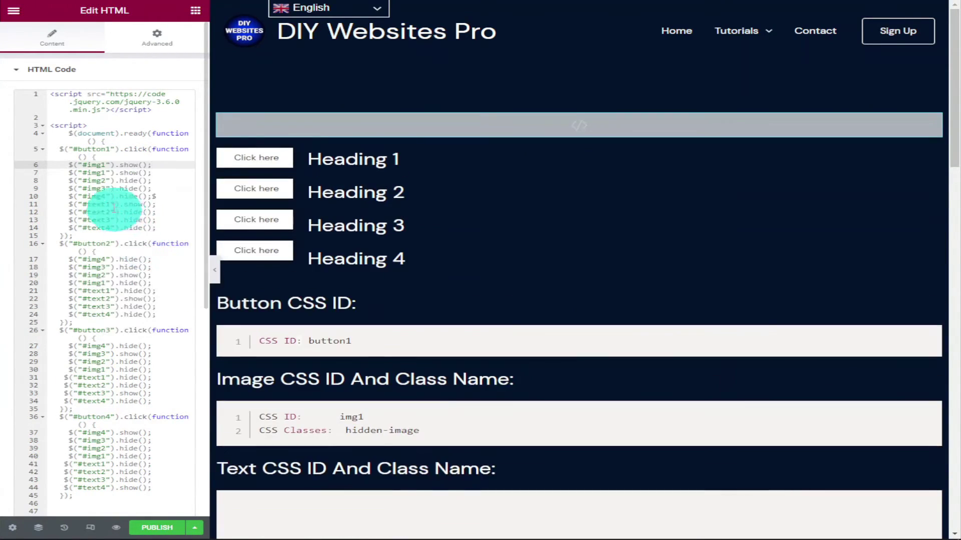
- Change the selector in the first line of the #button1 click function to #h1
double_click(89, 165)
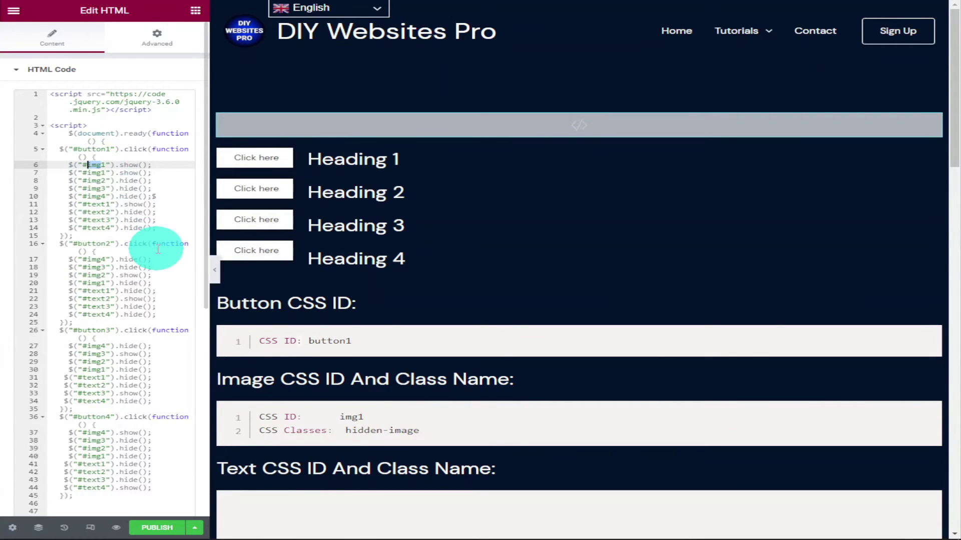
text(h1)
click(200, 150)
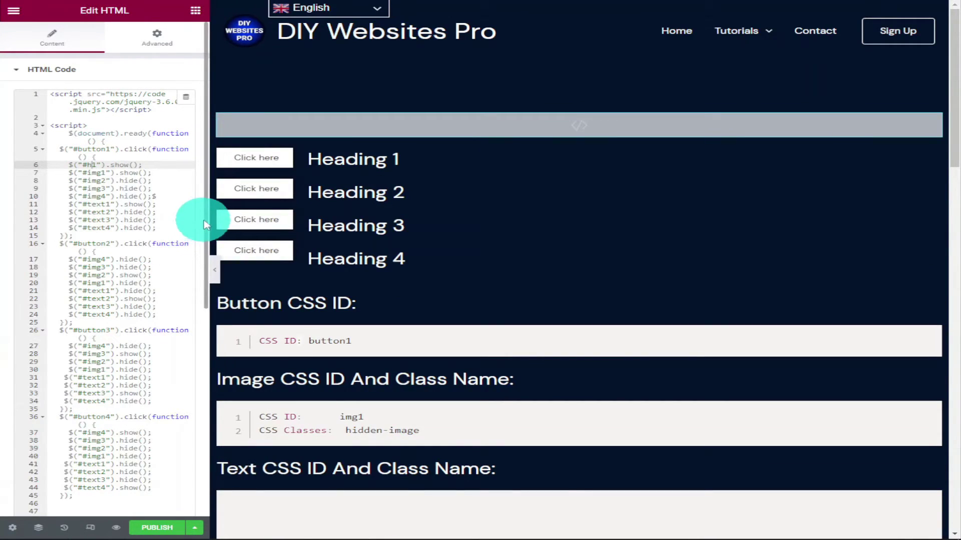
- Duplicate the $("#h1").show(); line three times directly below itself in the #button1 click function
right_click(70, 163)
click(139, 203)
click(153, 167)
key(Return)
key(ctrl+v)
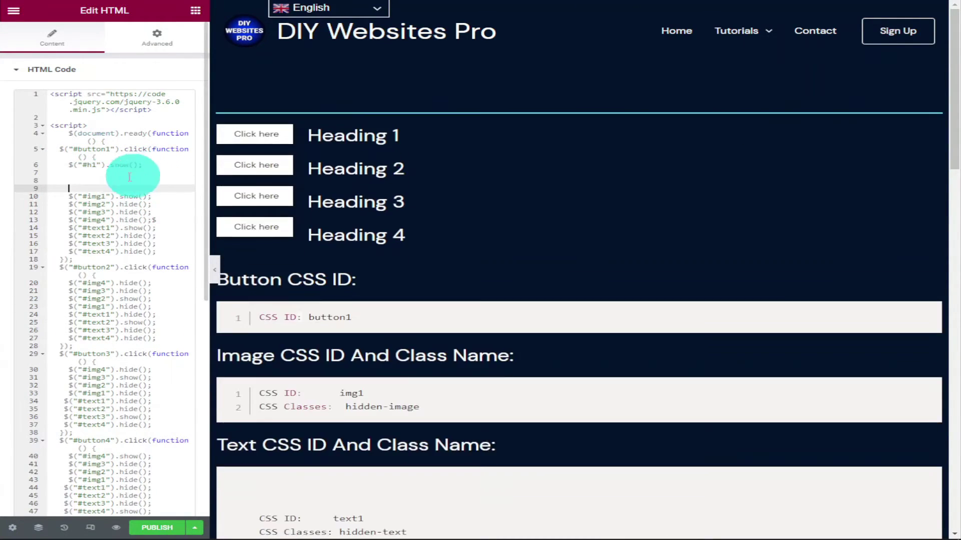
right_click(87, 178)
click(122, 267)
right_click(90, 189)
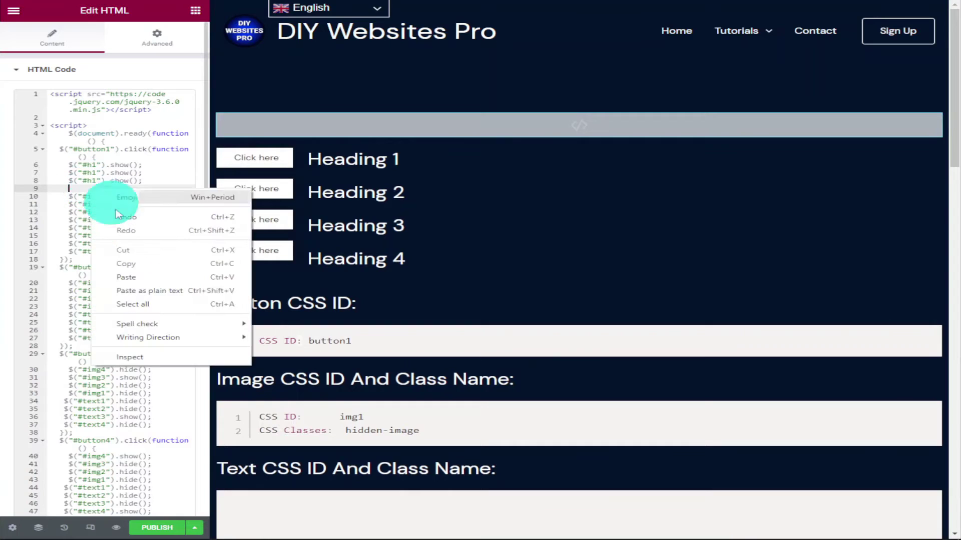
click(131, 275)
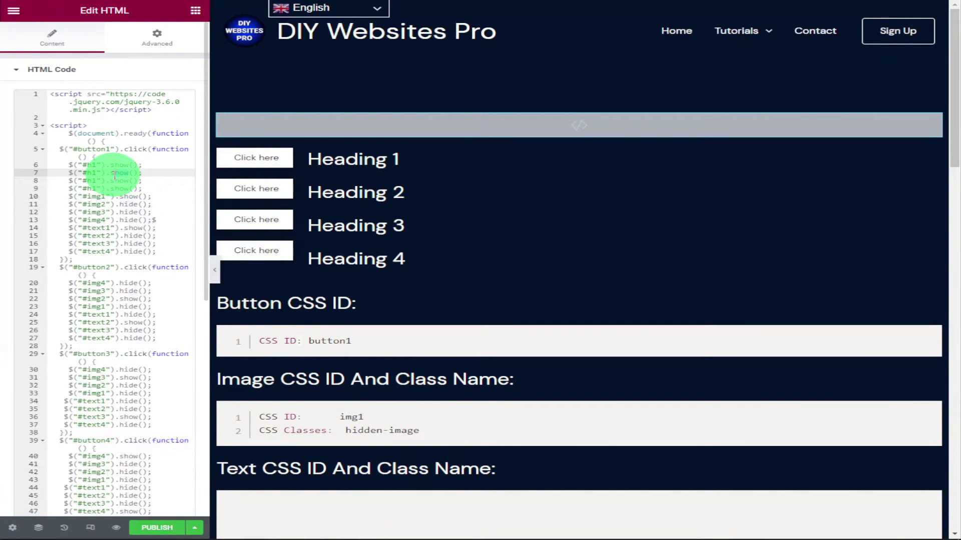
- Change the three copied lines, in order, to $("#h2").hide();, $("#h3").hide(); and $("#h4").hide();
text(hide)
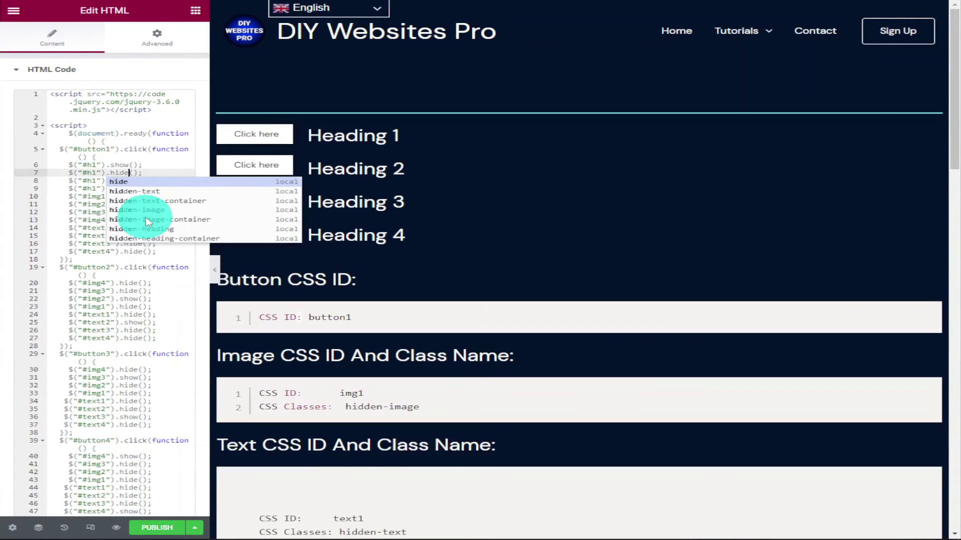
click(71, 188)
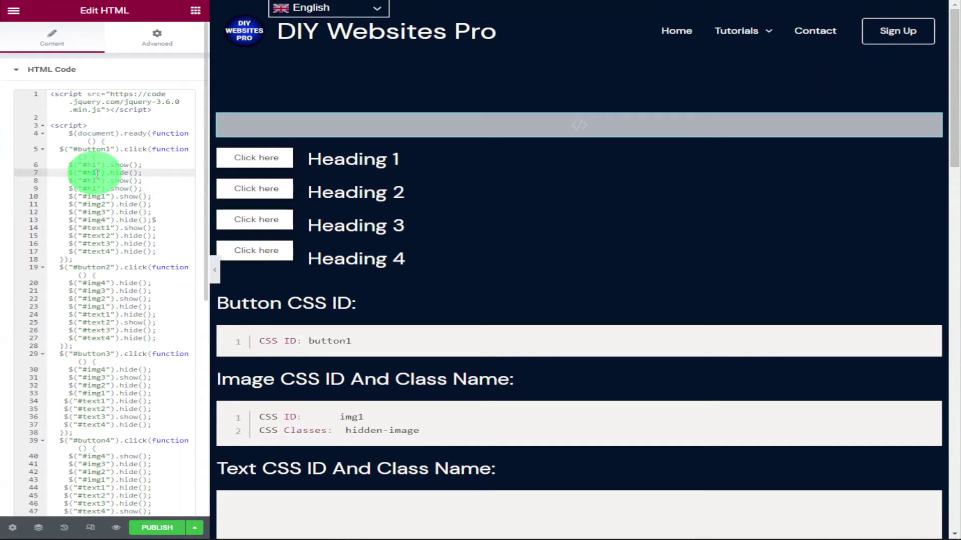
text(2)
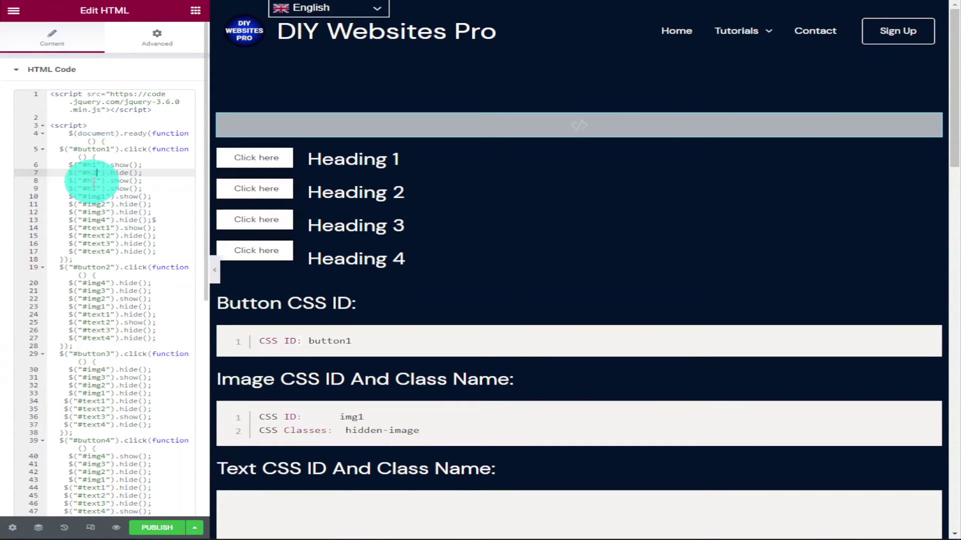
double_click(111, 181)
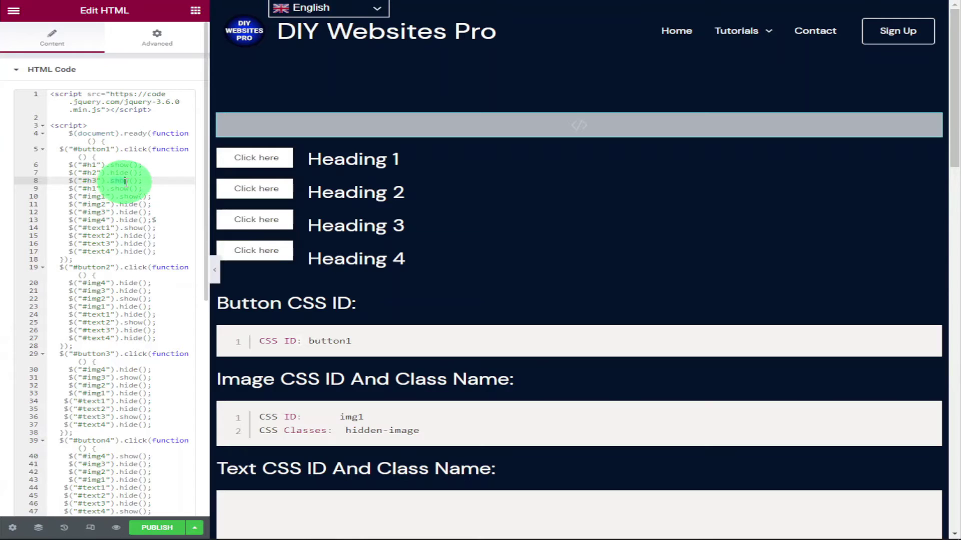
text(hide)
click(90, 189)
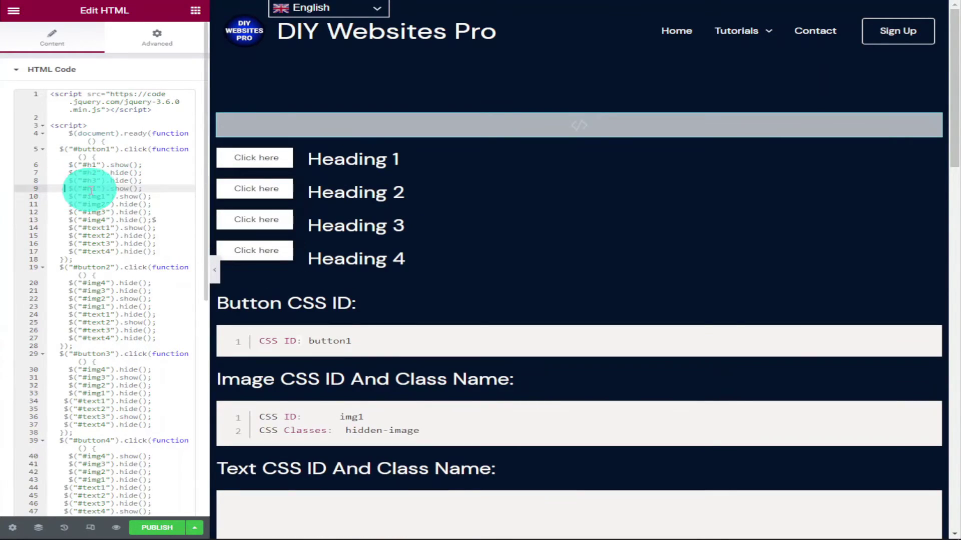
key(BackSpace)
text(4").)
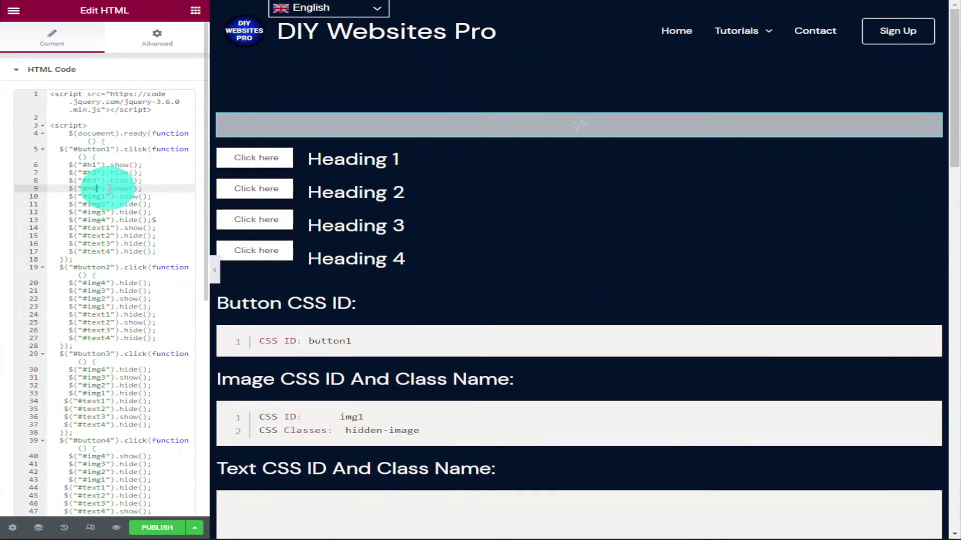
text(hide)
click(189, 173)
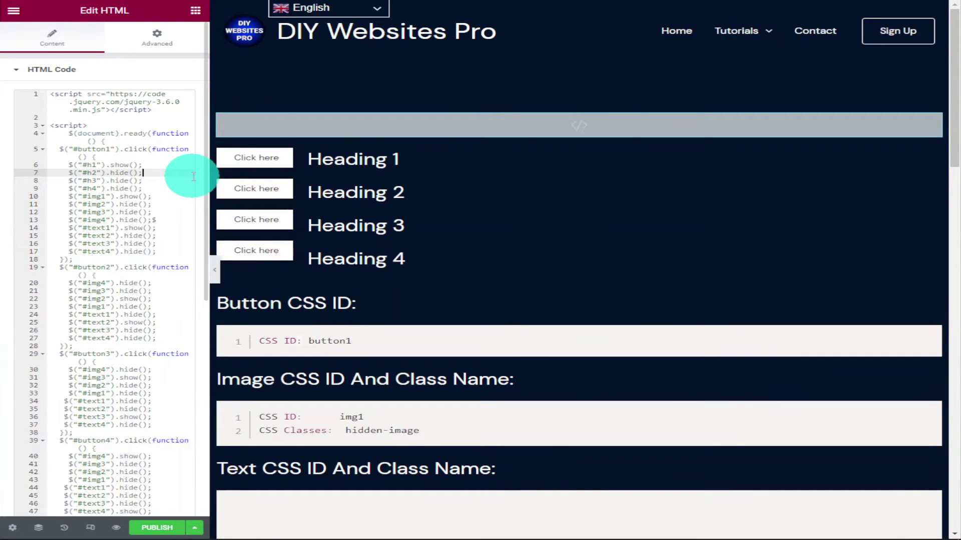
- Copy the four heading lines to the start of the #button2 click function and align the first line's indentation
drag(169, 190, 69, 165)
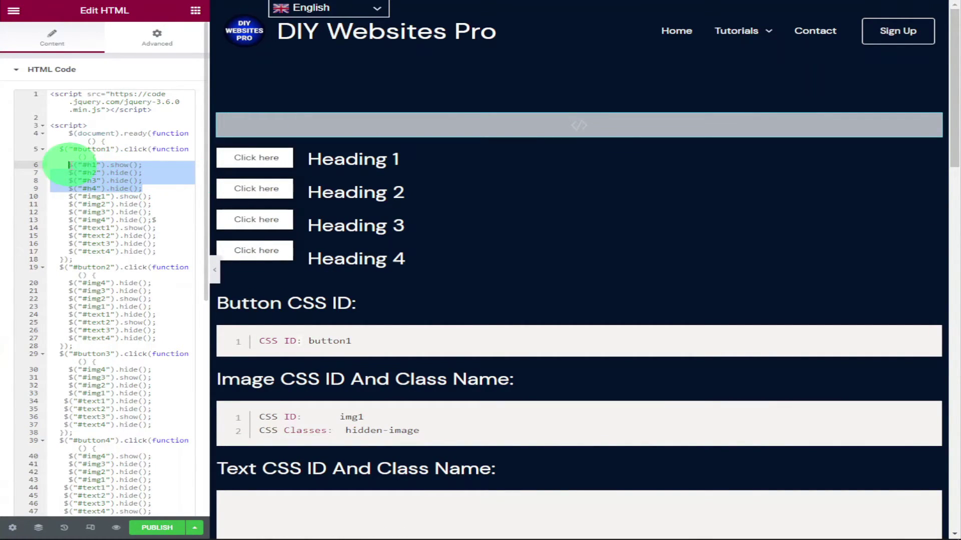
right_click(85, 166)
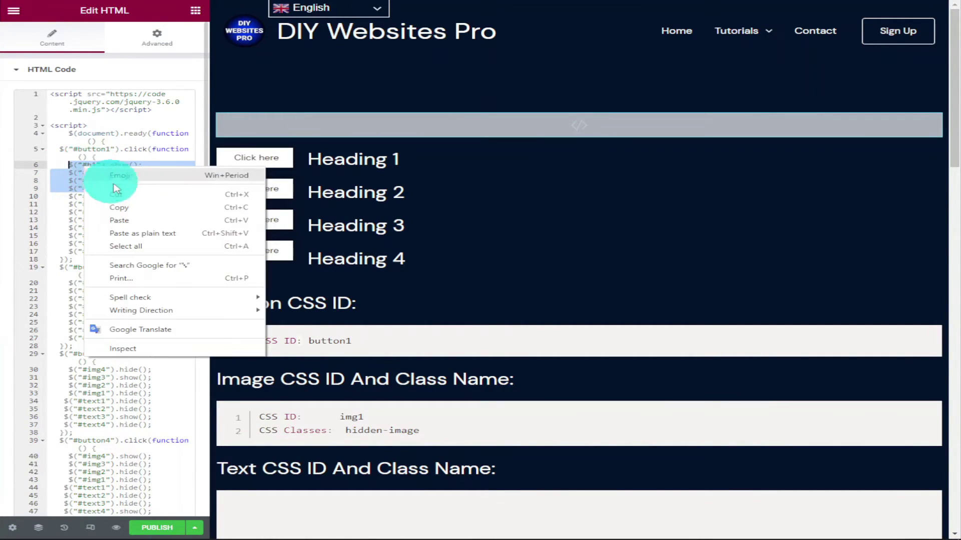
click(133, 204)
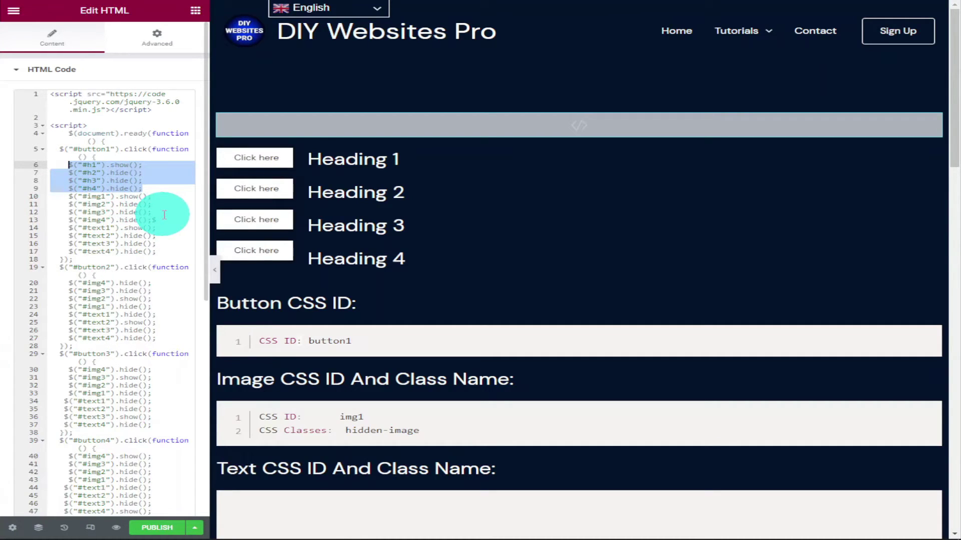
click(141, 275)
key(Return)
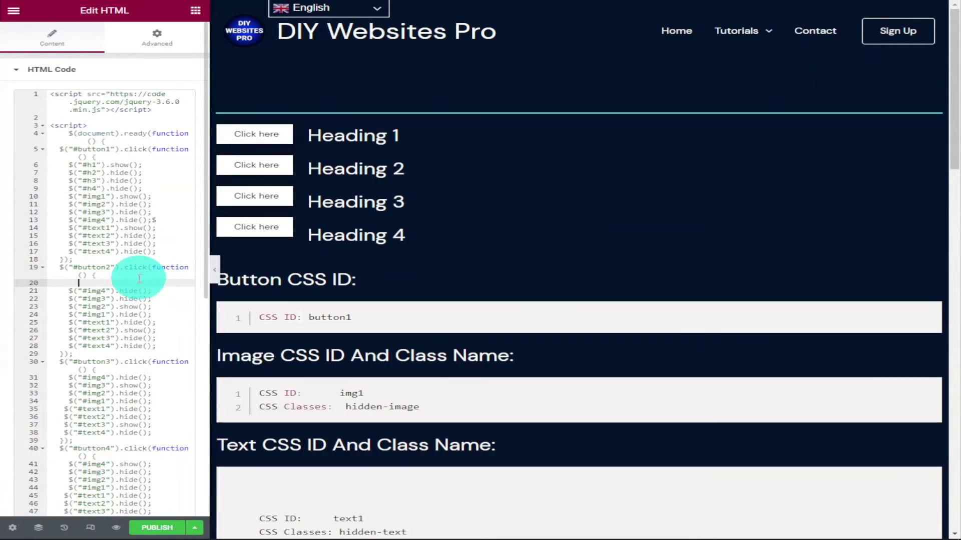
right_click(113, 281)
click(132, 353)
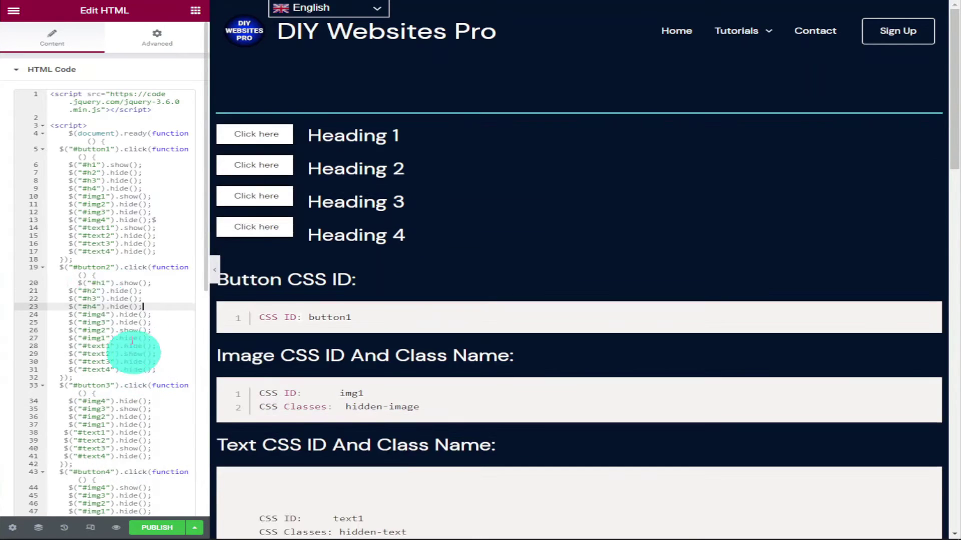
click(75, 282)
key(BackSpace)
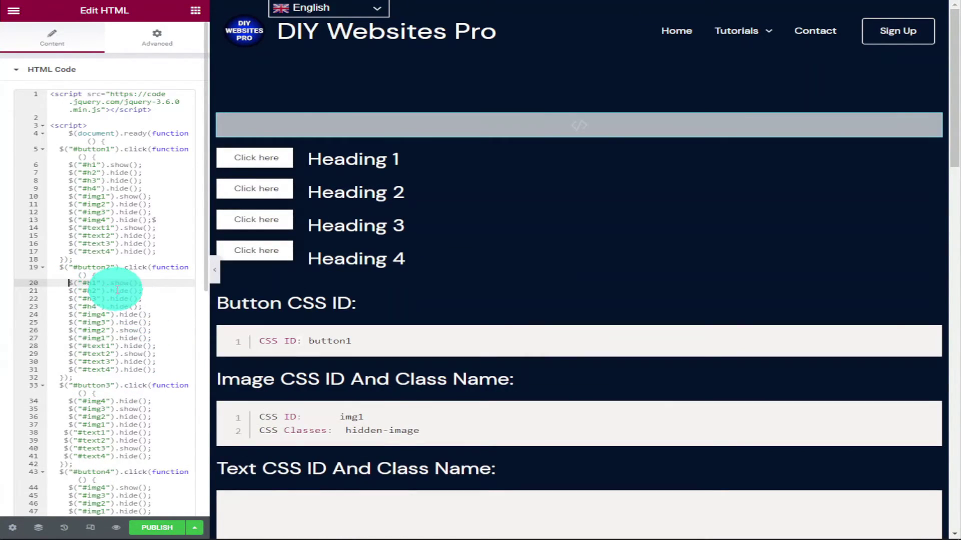
- In the #button2 click function, set the #h1 line to hide() and the #h2 line to show()
double_click(115, 283)
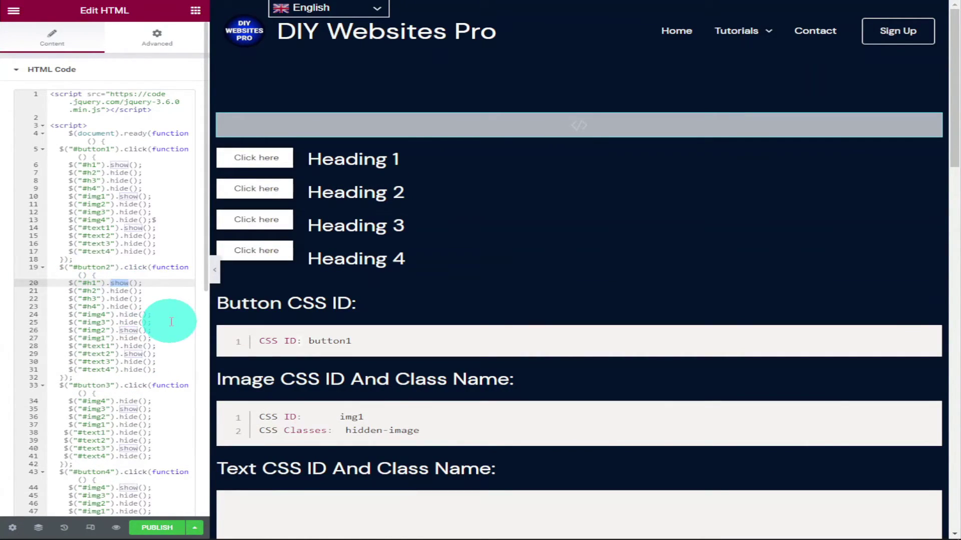
text(hide)
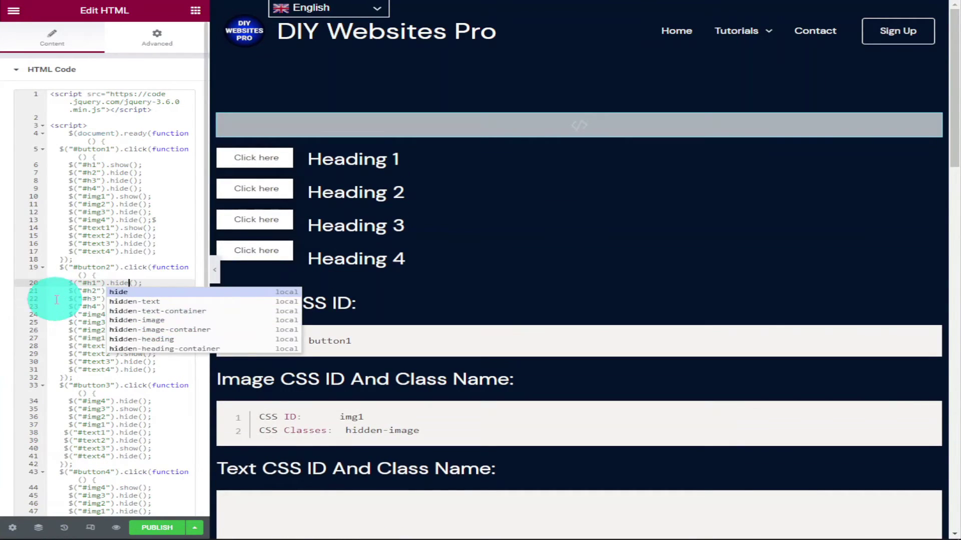
click(111, 291)
double_click(122, 290)
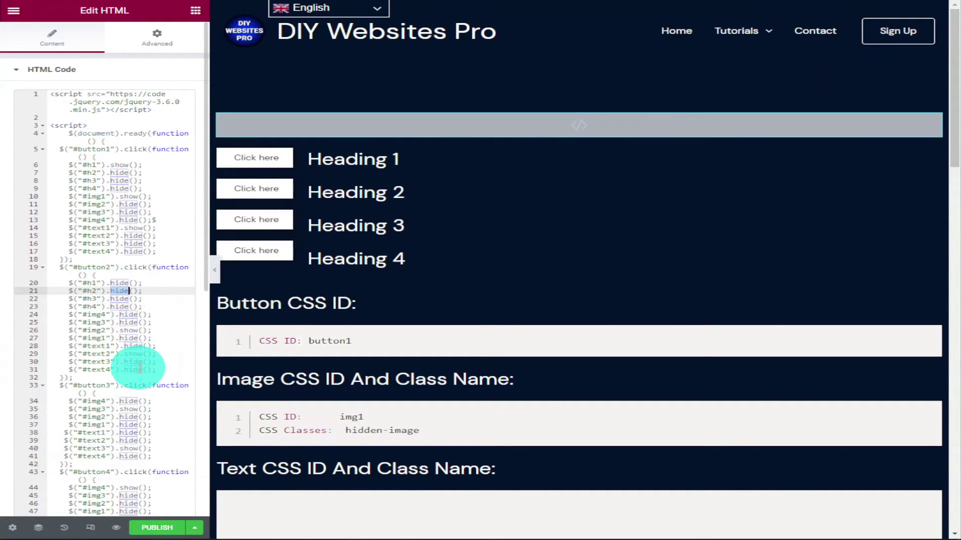
text(show)
- Paste the four copied heading lines at the start of the #button3 click function
scroll(120, 310, down, 3)
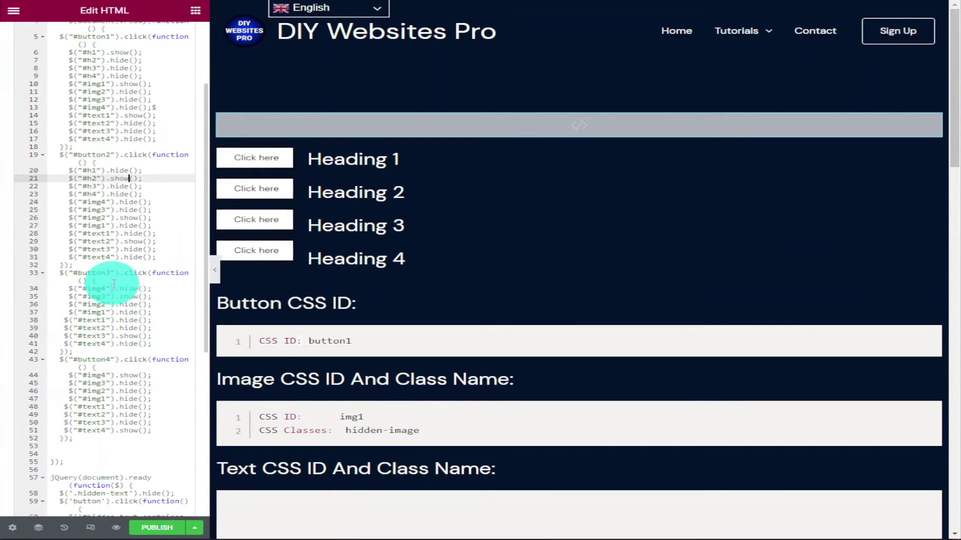
click(114, 283)
right_click(106, 305)
key(ctrl+v)
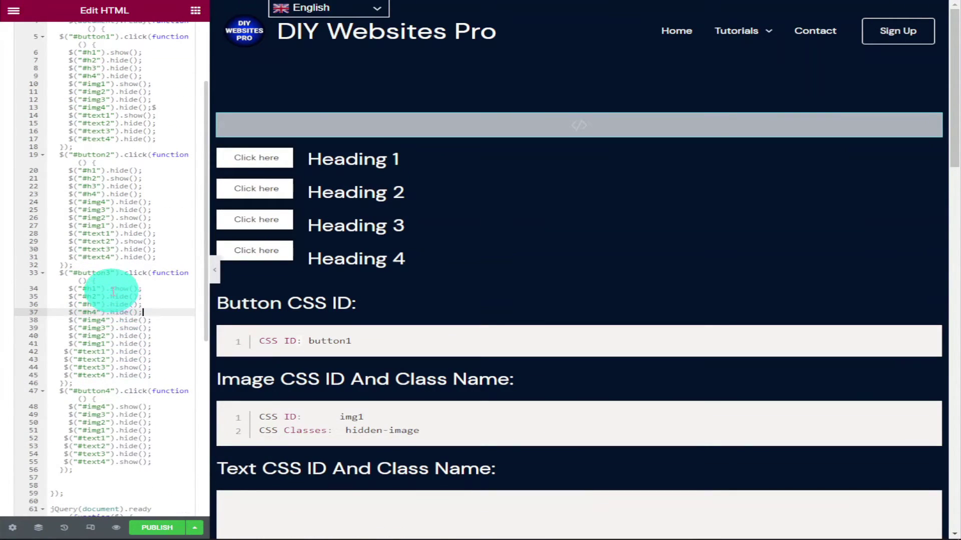
- In the #button3 click function, set the #h1 line to hide() and the #h3 line to show()
double_click(113, 289)
text(hide)
click(113, 305)
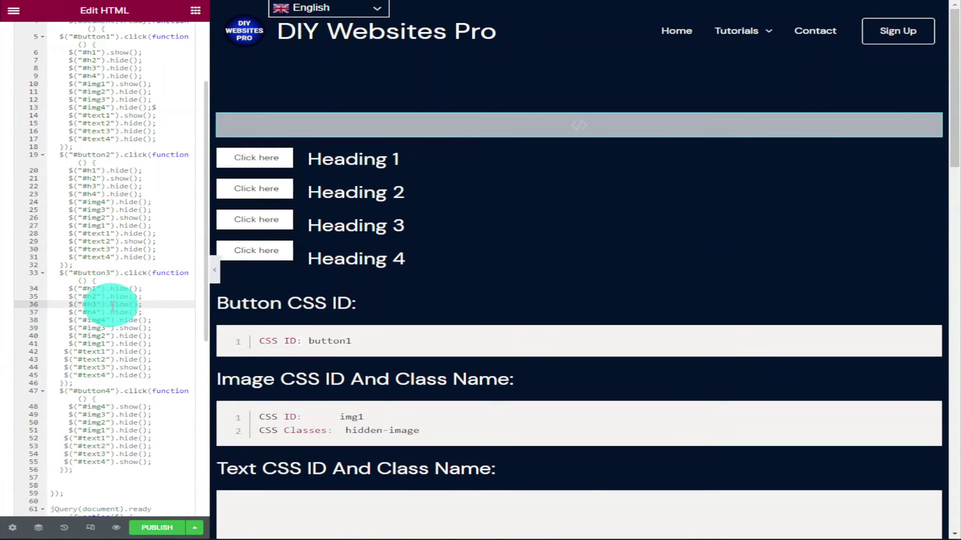
double_click(129, 305)
text(show)
- Paste the four copied heading lines at the start of the #button4 click function
scroll(134, 359, down, 2)
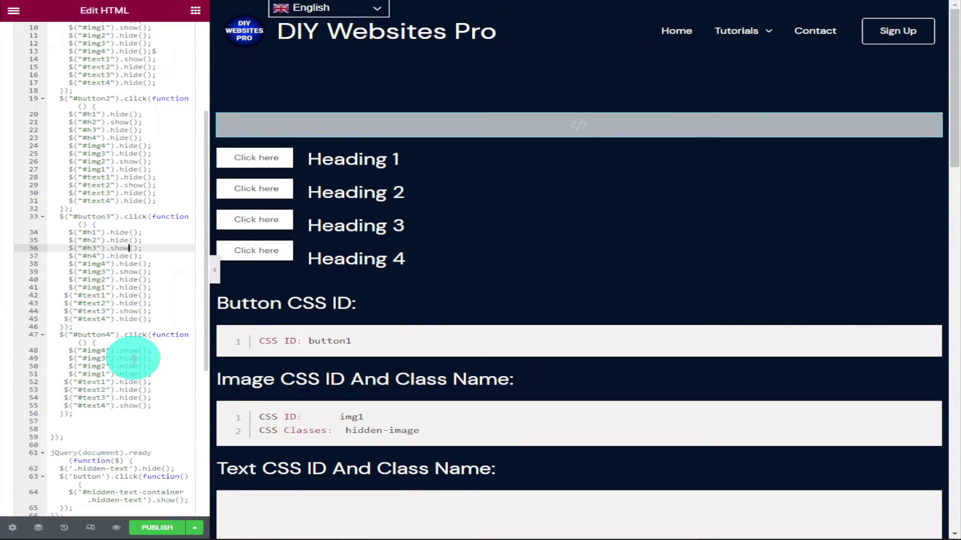
click(103, 343)
right_click(82, 349)
click(107, 396)
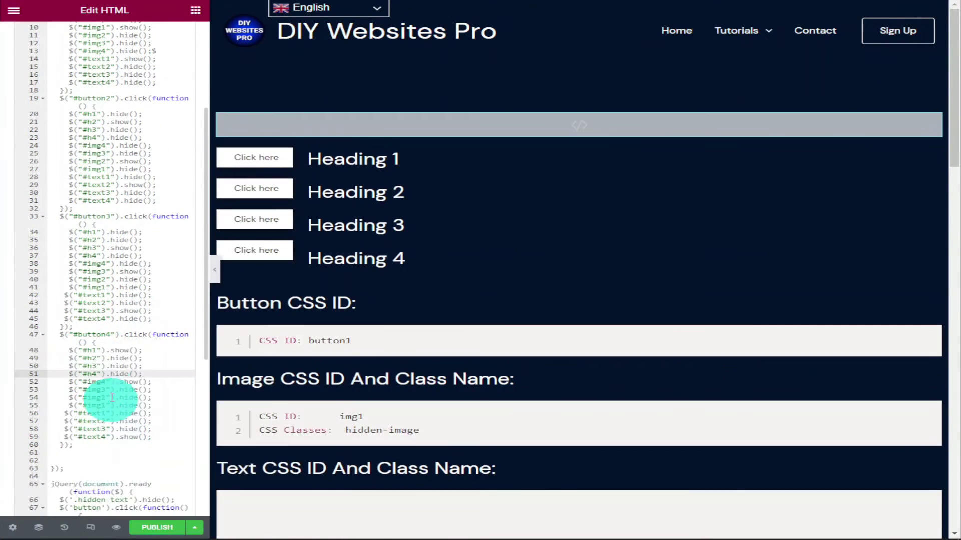
- In the #button4 click function, set the #h1 line to hide() and the #h4 line to show()
double_click(125, 351)
text(hide)
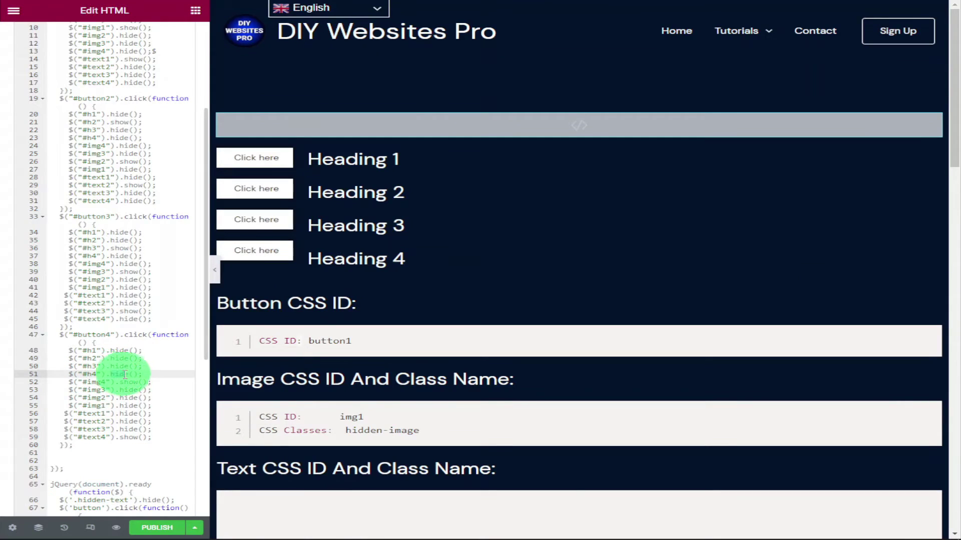
double_click(126, 375)
text(show)
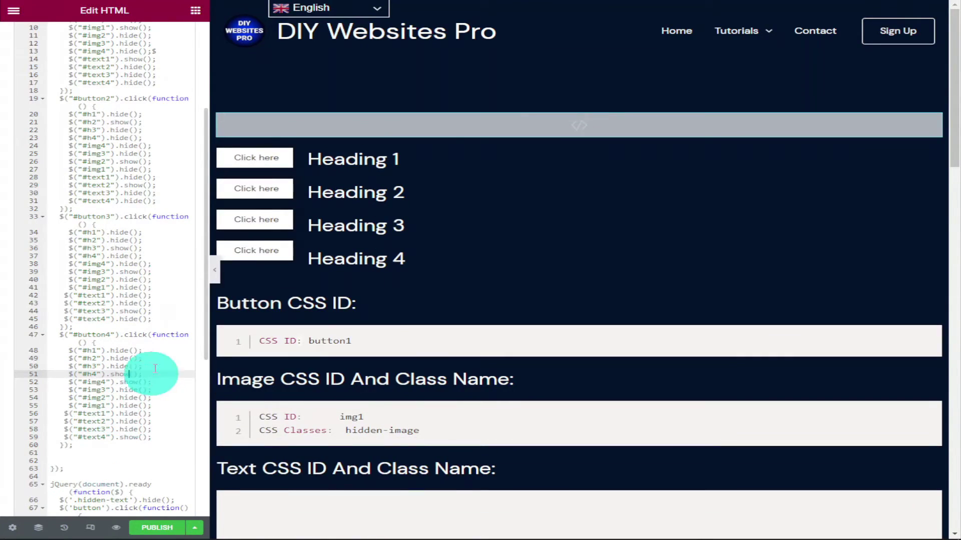
- Give the Heading 1 widget the CSS ID h1 and the pasted CSS class hidden-heading
scroll(184, 150, up, 2)
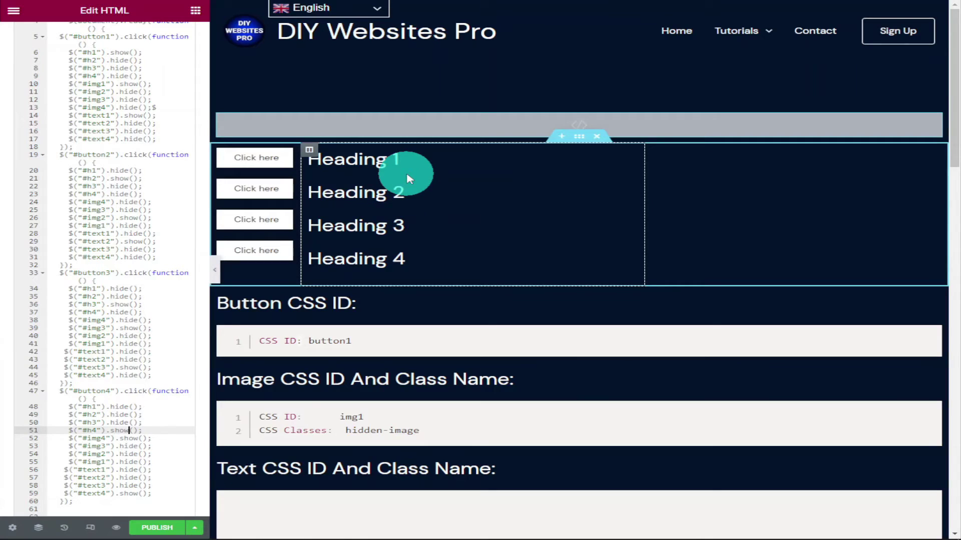
click(431, 161)
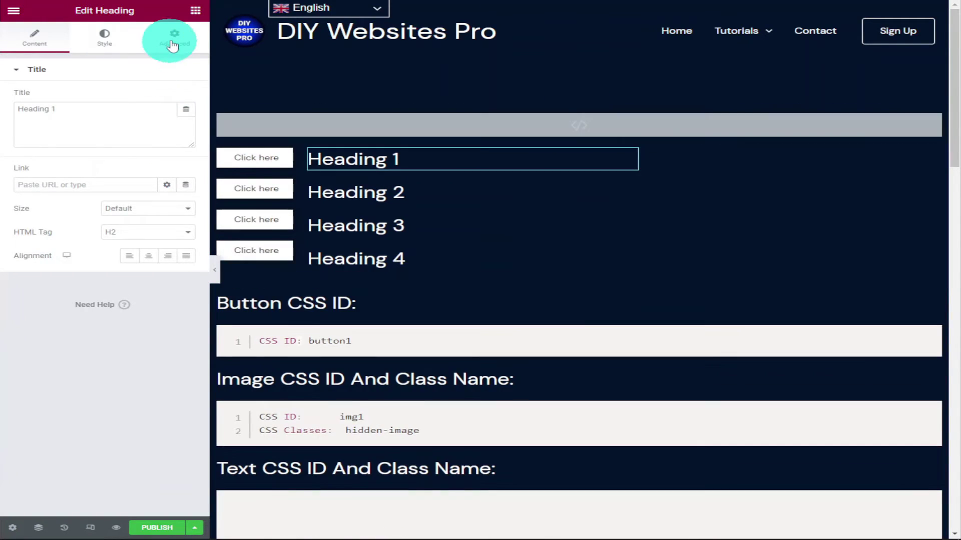
click(174, 44)
click(135, 264)
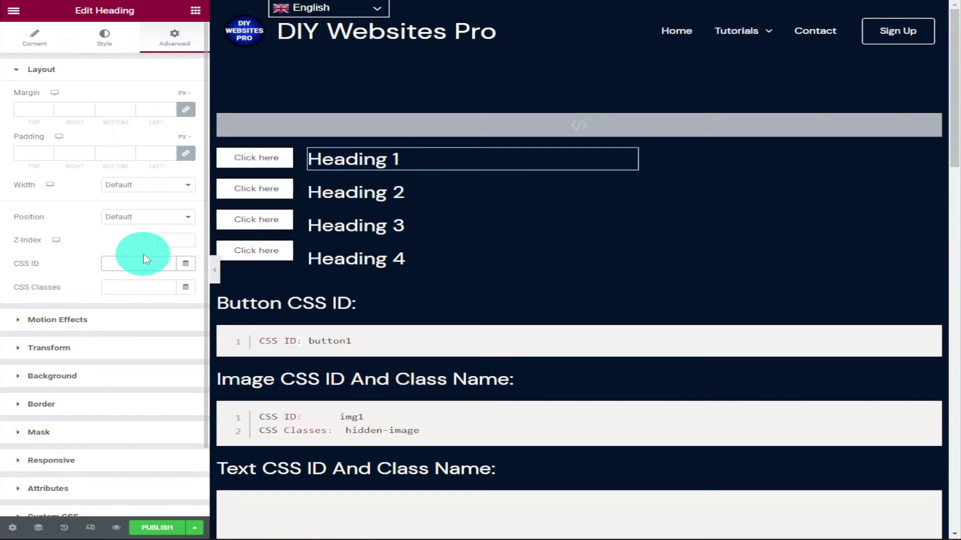
text(h)
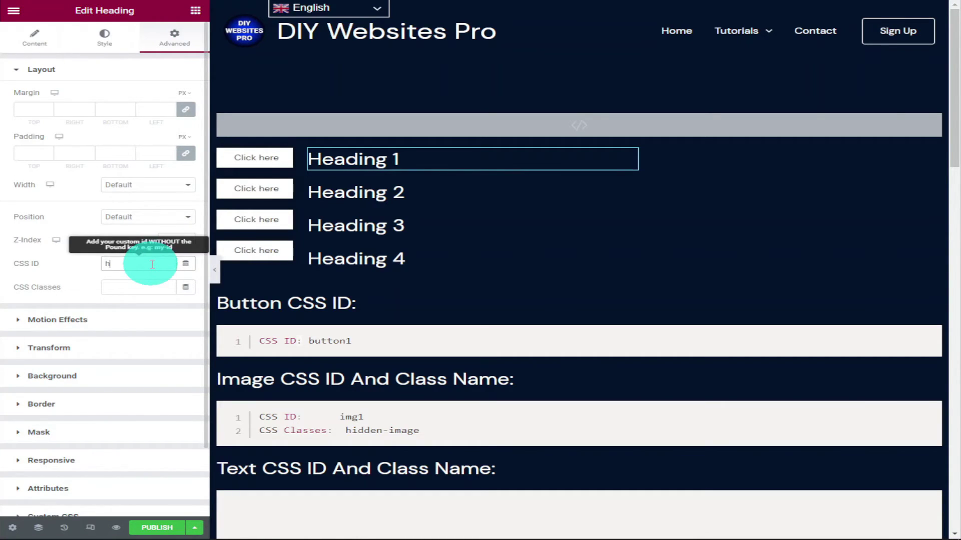
text(1)
click(125, 284)
right_click(121, 288)
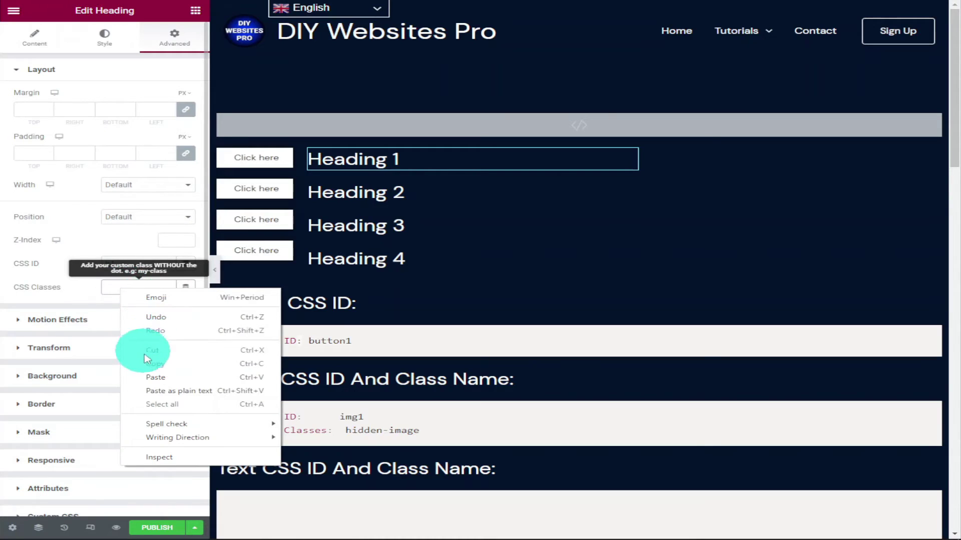
click(156, 376)
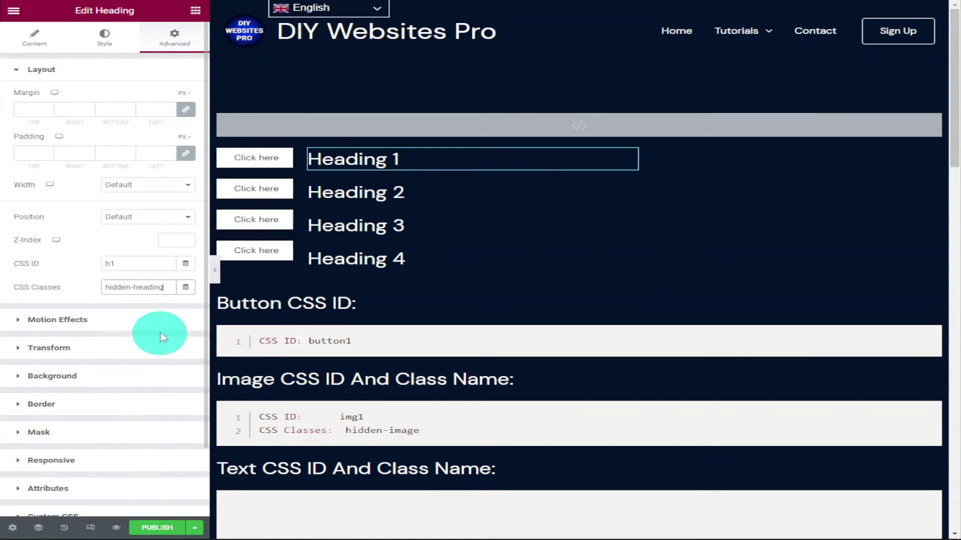
- Give the Heading 2 widget the CSS ID h2 and the pasted CSS class hidden-heading
click(392, 192)
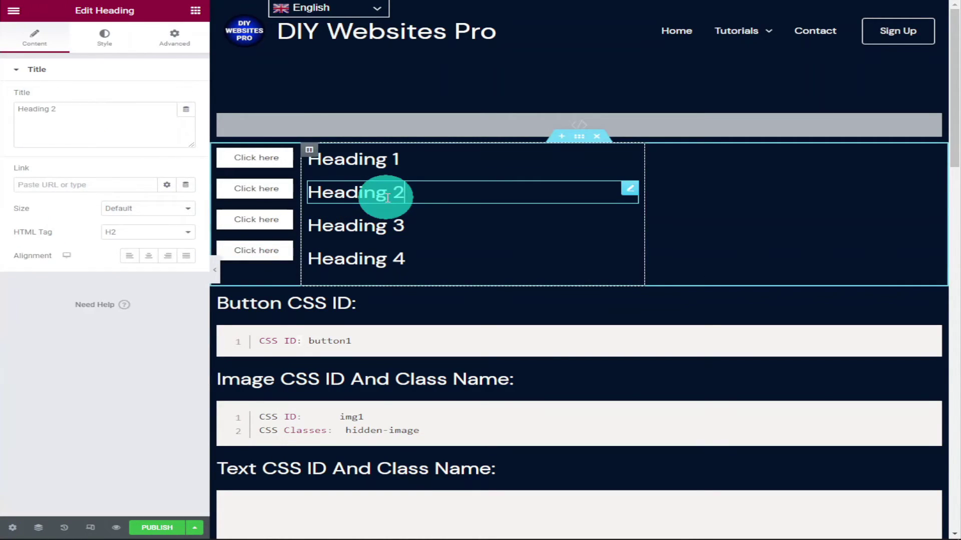
click(175, 42)
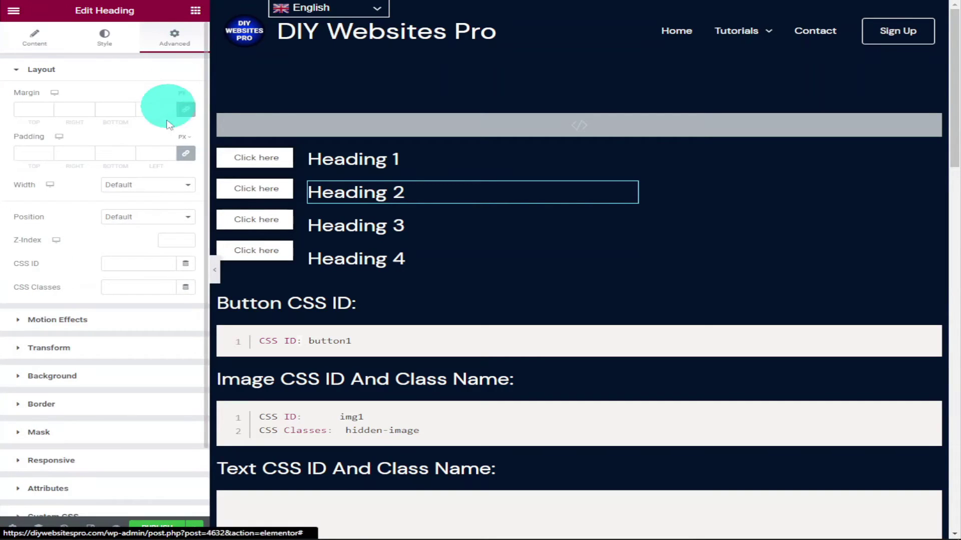
click(155, 263)
text(h2)
right_click(146, 286)
click(197, 376)
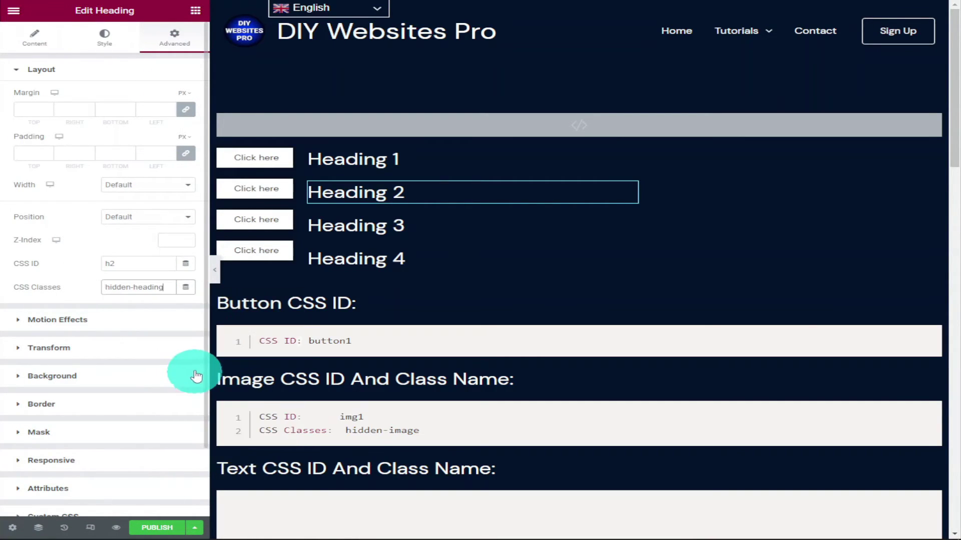
- Give the Heading 3 widget the CSS ID h3 and the pasted CSS class hidden-heading
click(372, 230)
click(175, 42)
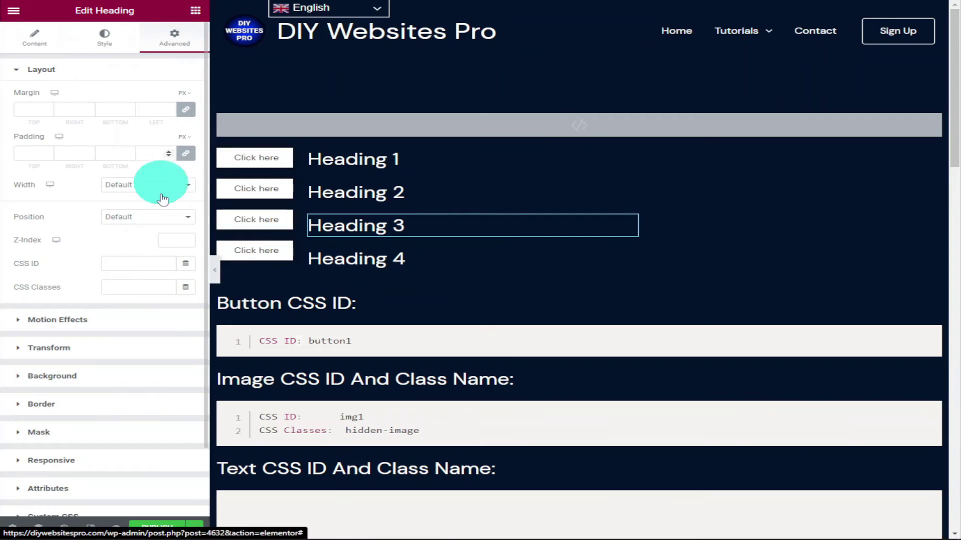
click(130, 264)
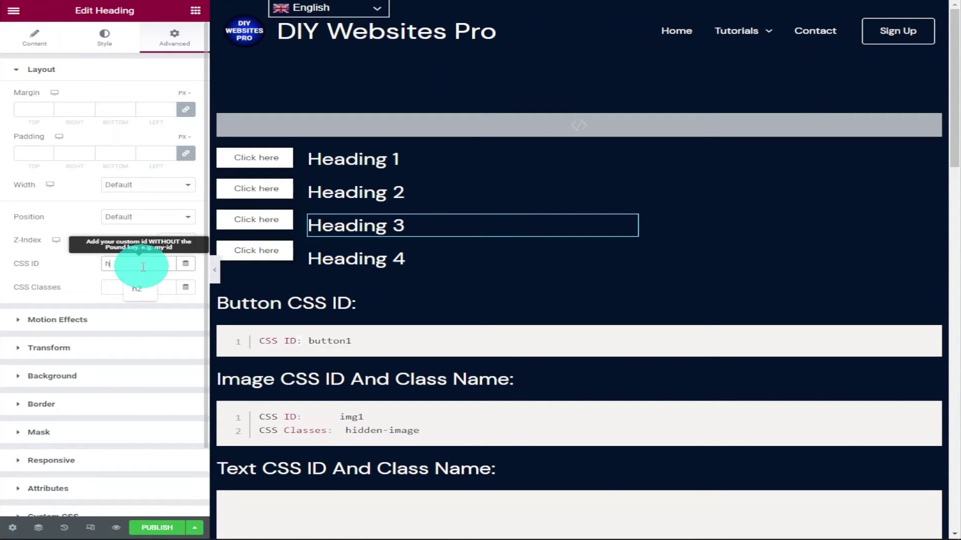
right_click(120, 287)
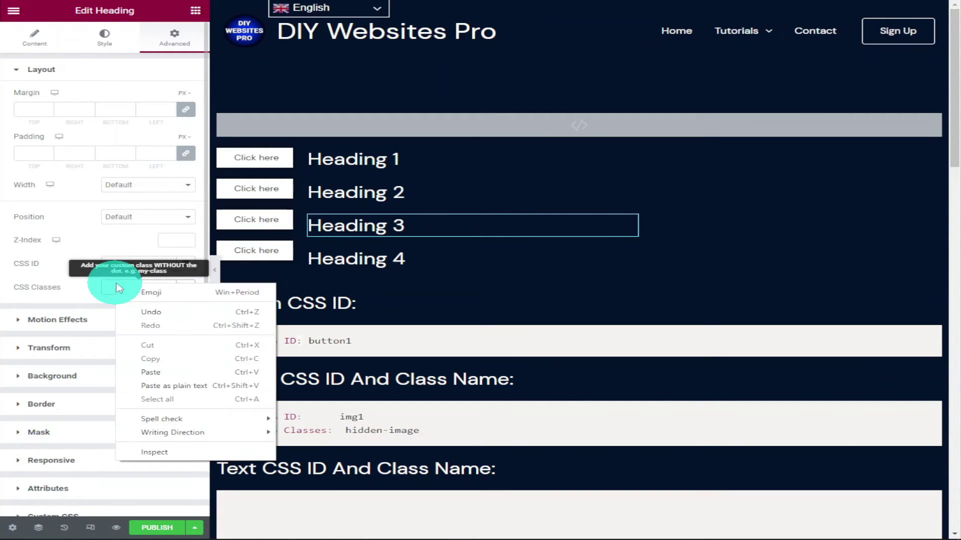
click(167, 369)
- Give the Heading 4 widget the CSS ID h4 and the pasted CSS class hidden-heading
click(388, 259)
click(175, 38)
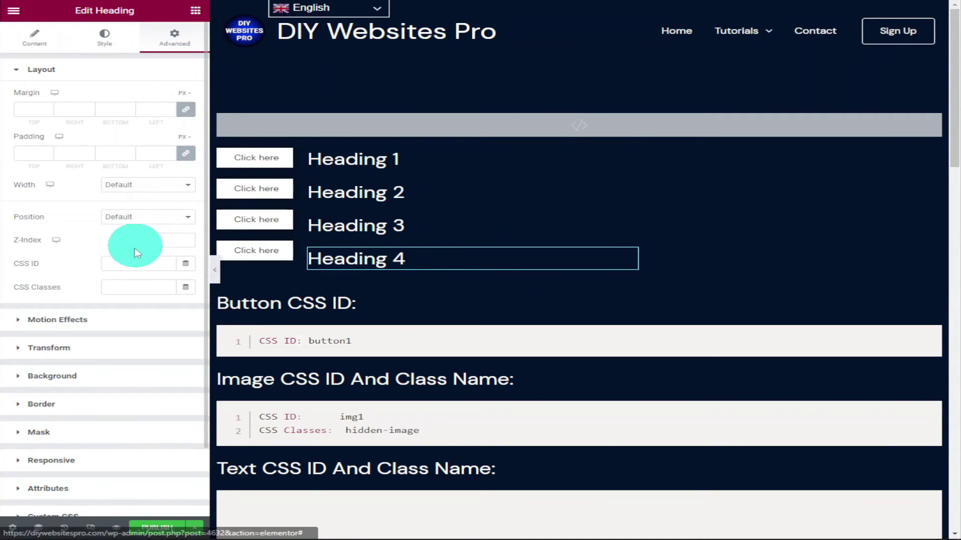
click(125, 263)
right_click(131, 285)
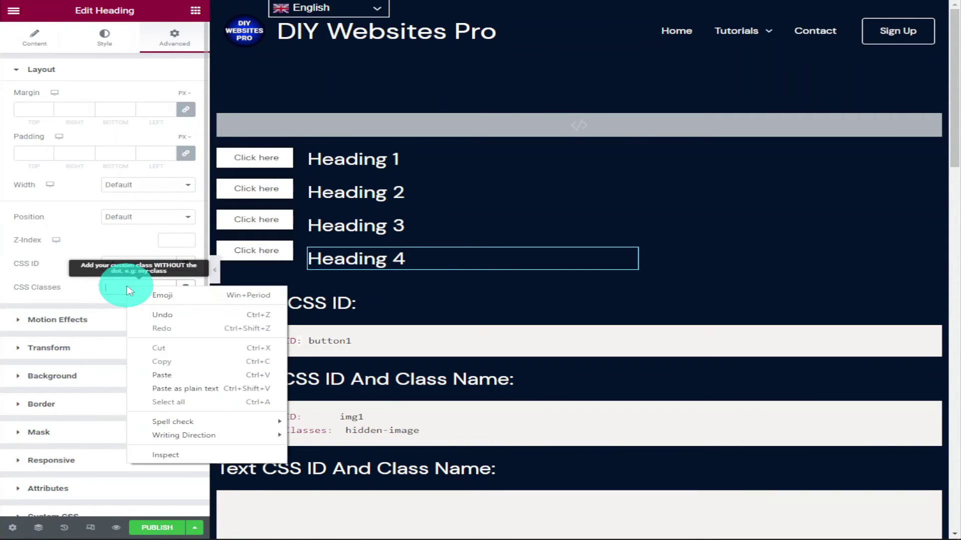
click(173, 373)
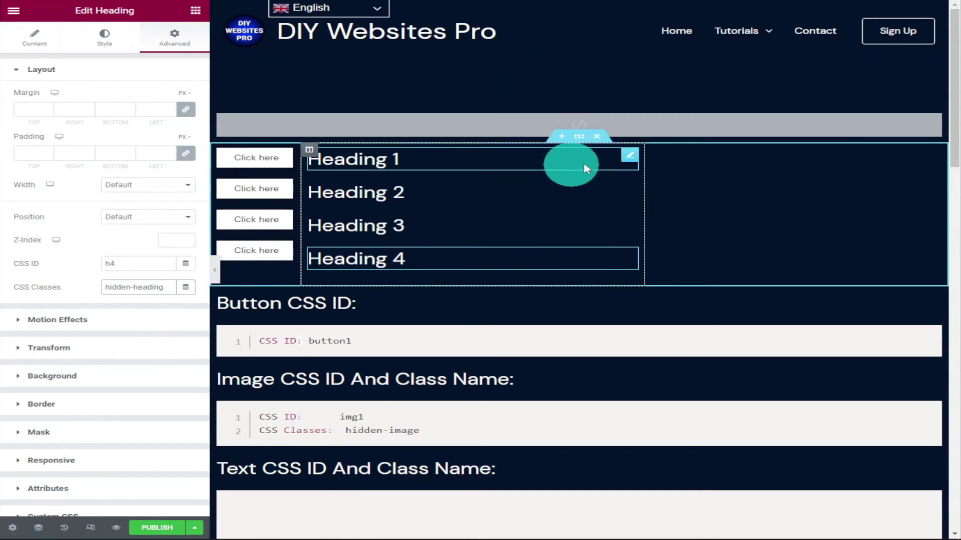
click(654, 150)
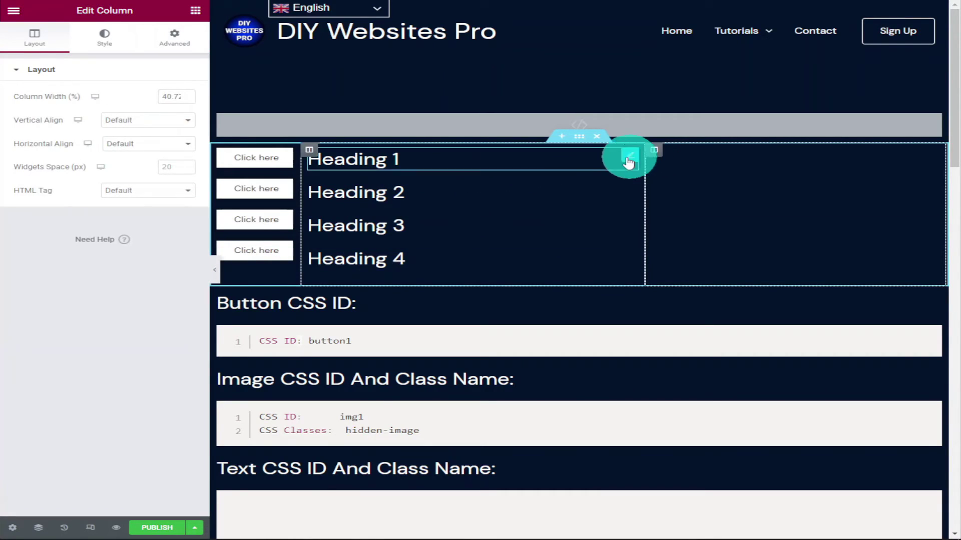
click(420, 166)
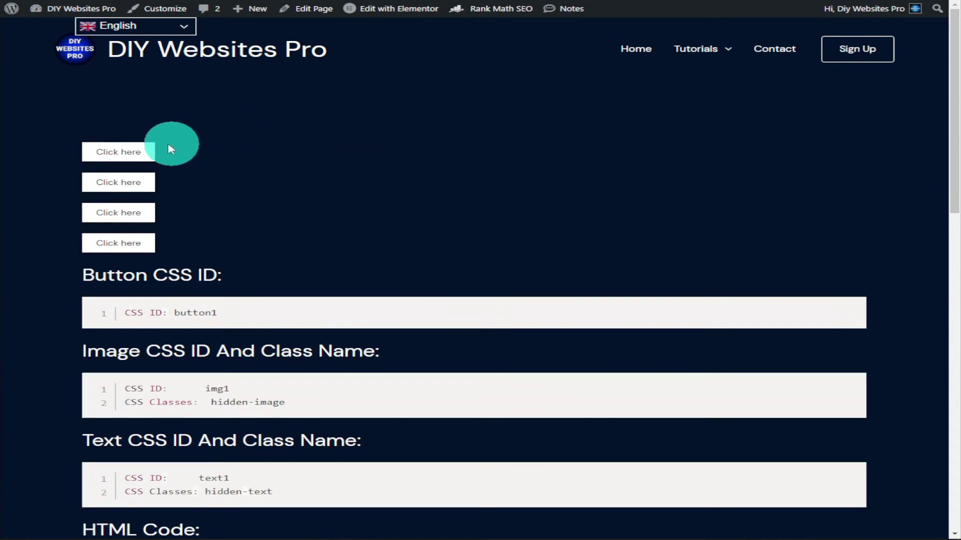
- Test each of the four Click here buttons in the page preview to check its heading, image and text
click(144, 153)
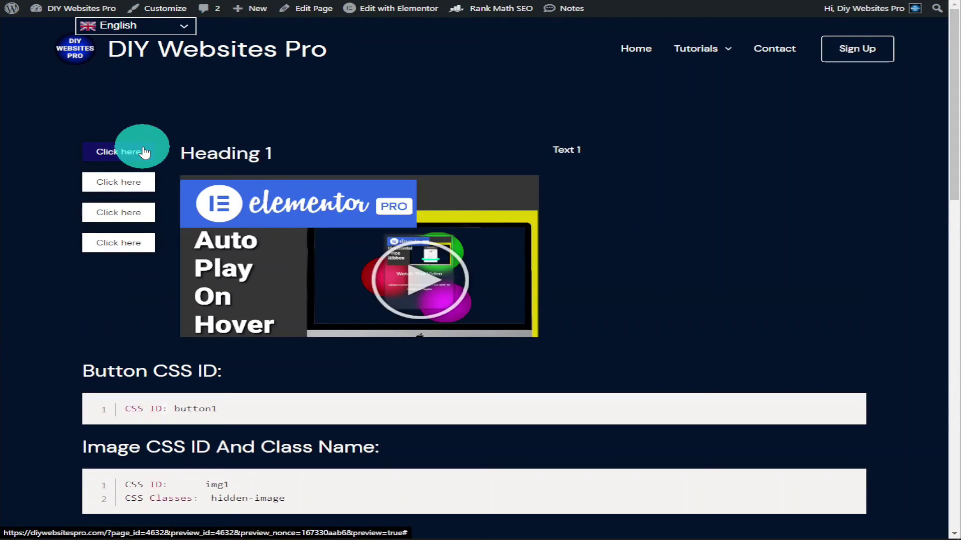
click(126, 186)
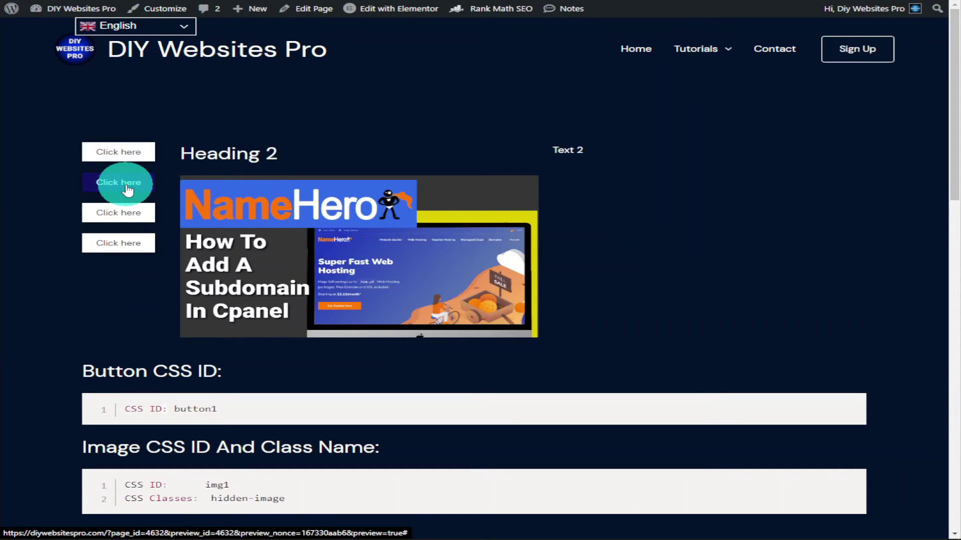
click(129, 214)
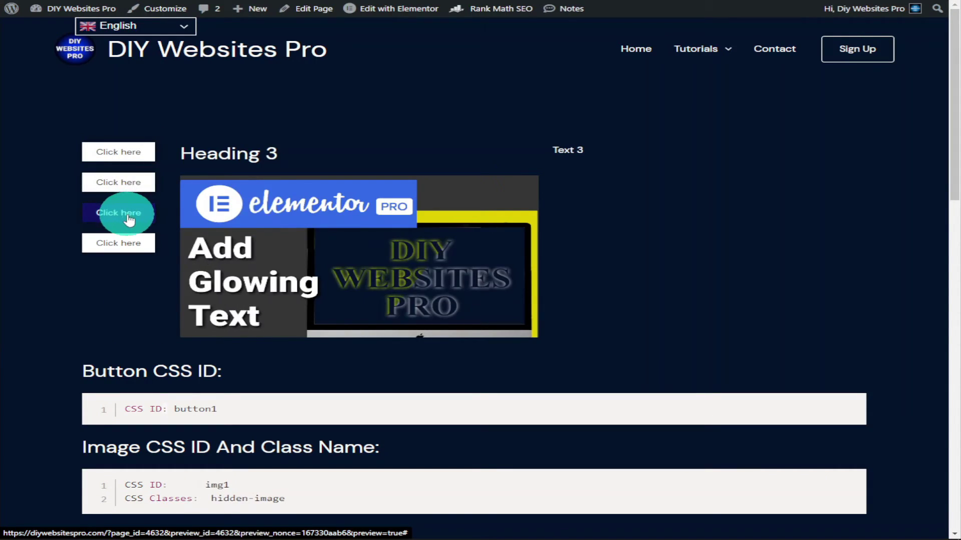
click(130, 243)
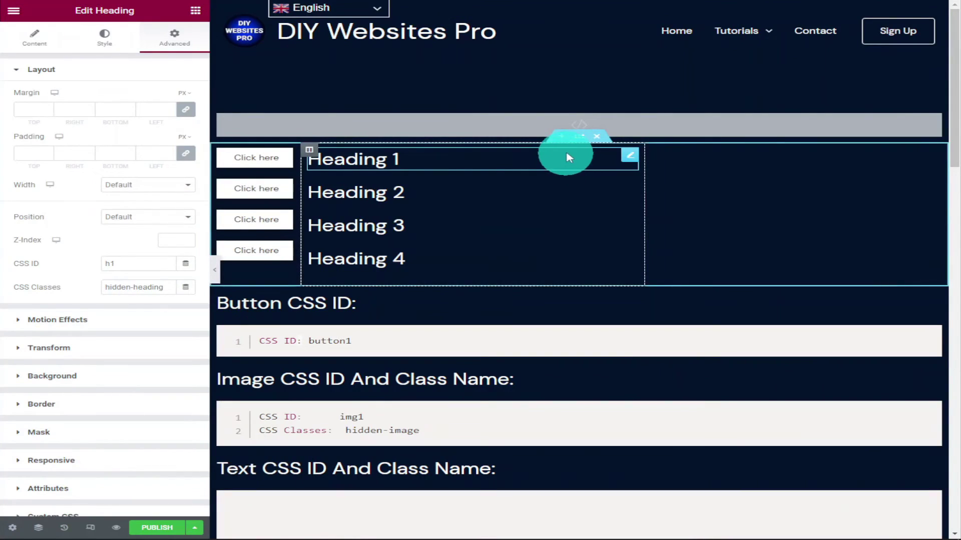
- Move the section with the buttons, headings, images and texts down the page to just below the script code block
drag(575, 137, 532, 259)
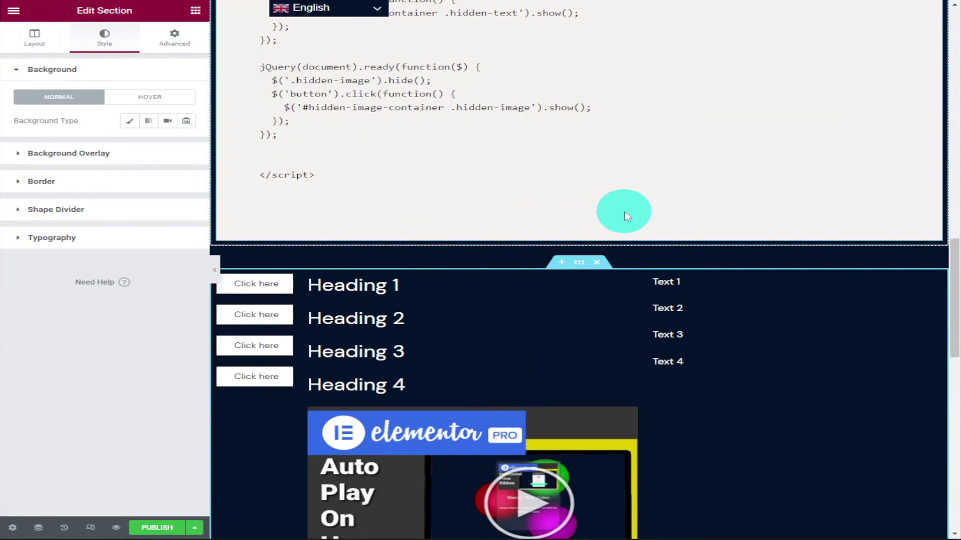
scroll(622, 210, down, 4)
scroll(626, 215, down, 7)
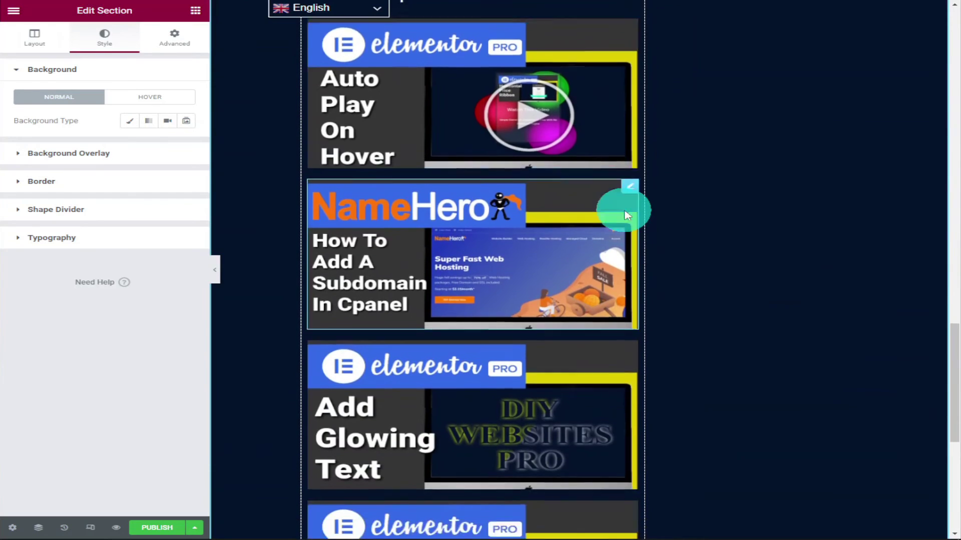
scroll(628, 216, up, 12)
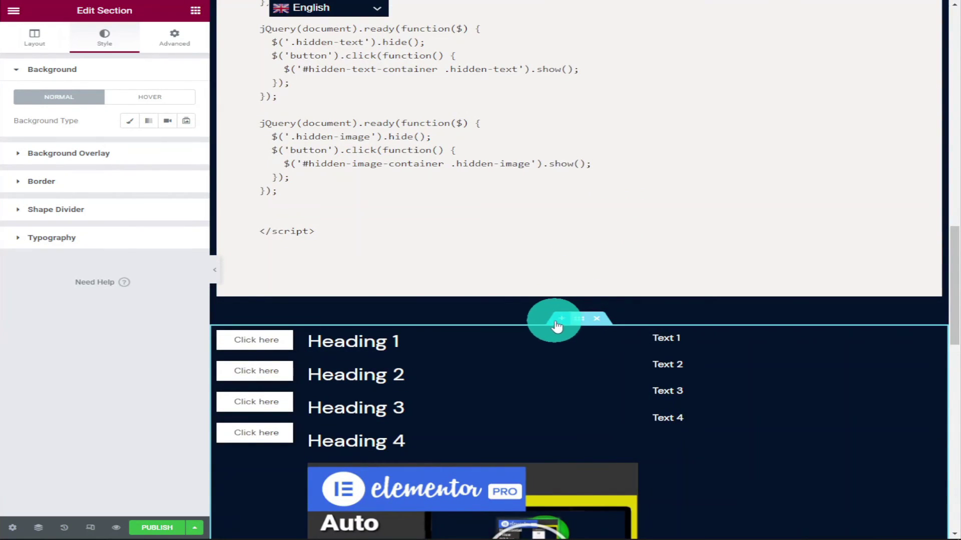
- Add a Menu Anchor widget between the script code block and the button section, and set its ID to here
click(195, 11)
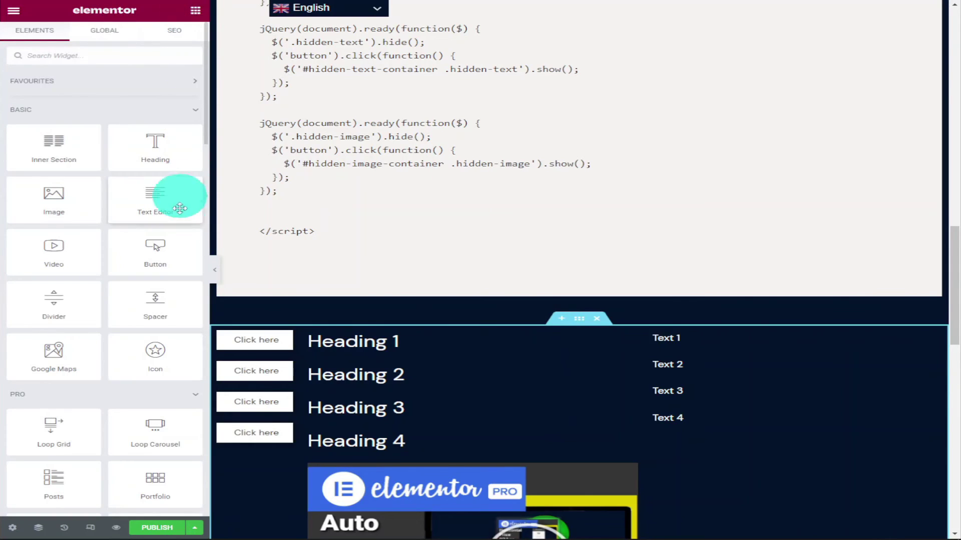
click(78, 58)
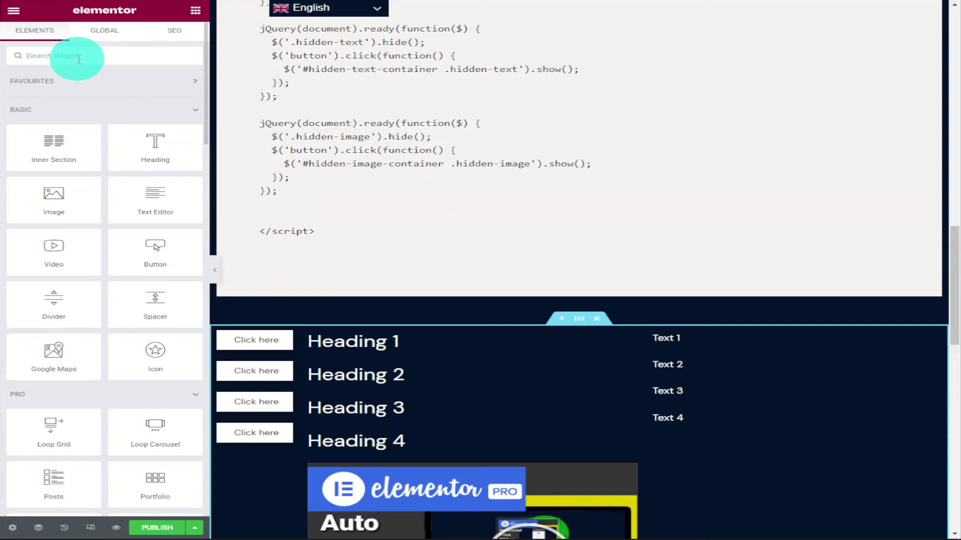
text(an)
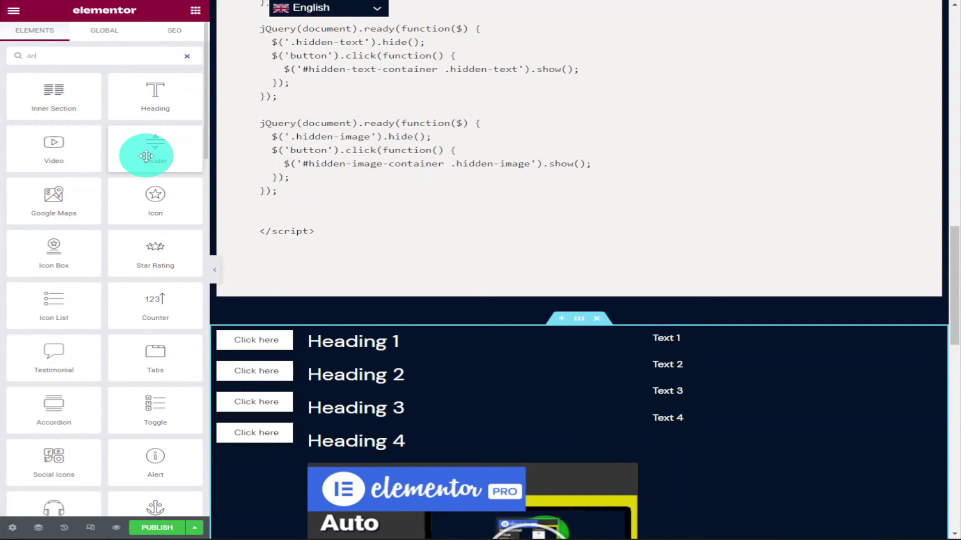
scroll(144, 163, down, 2)
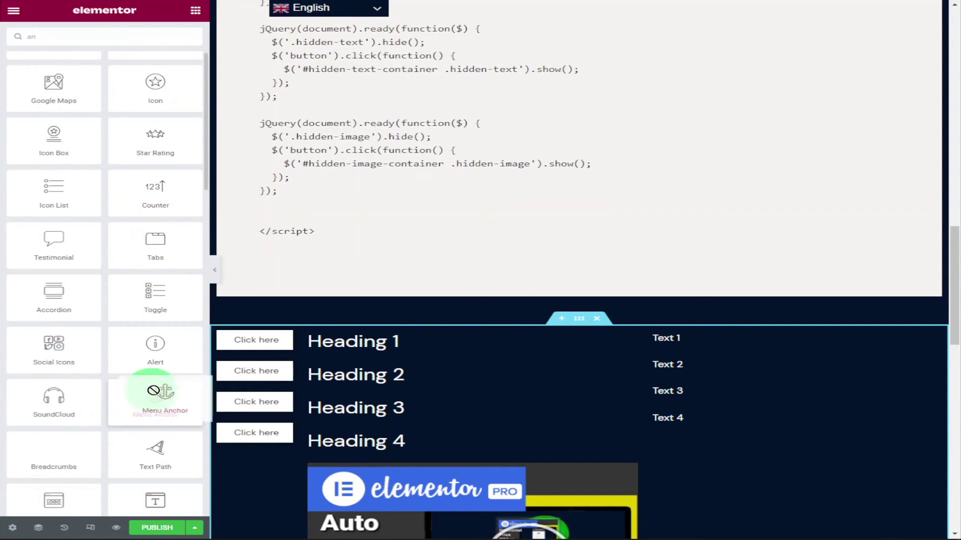
drag(155, 394, 378, 320)
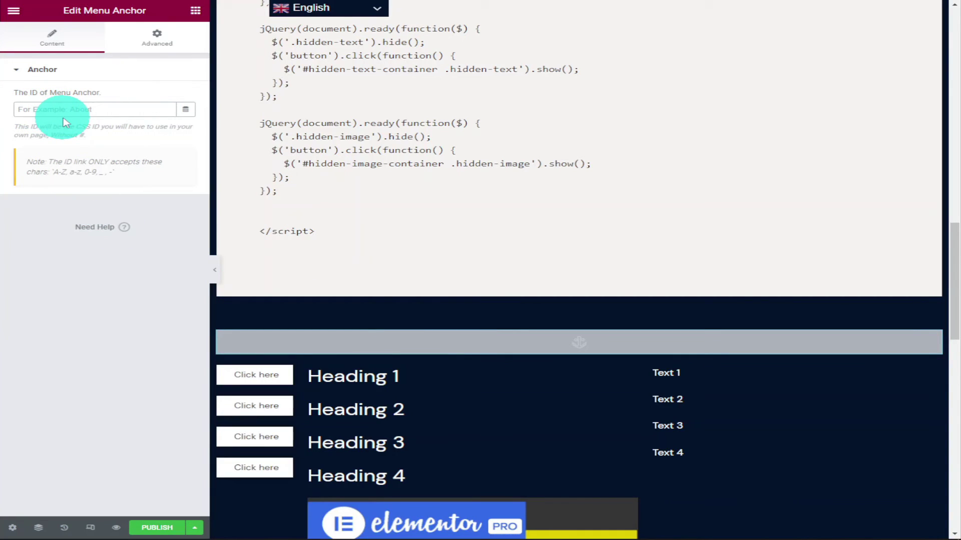
text(her)
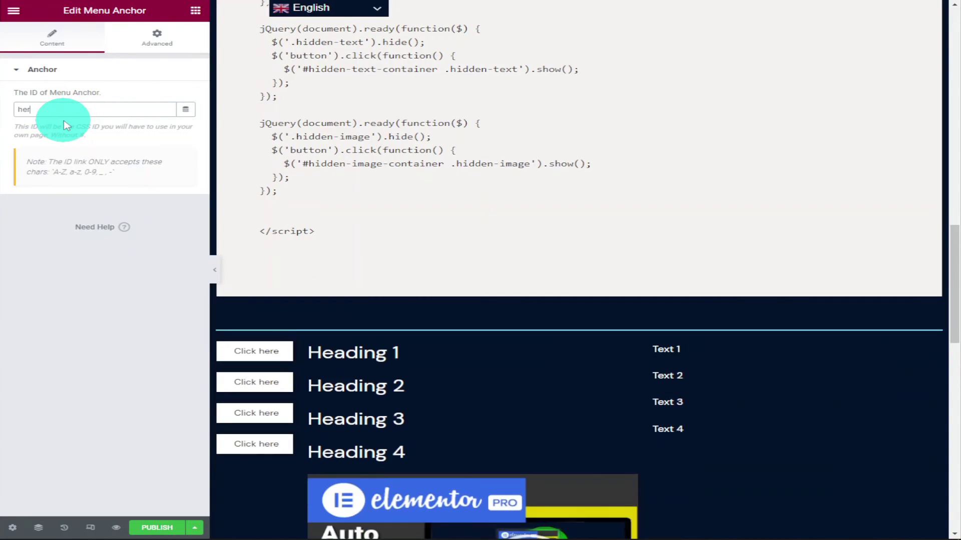
text(e)
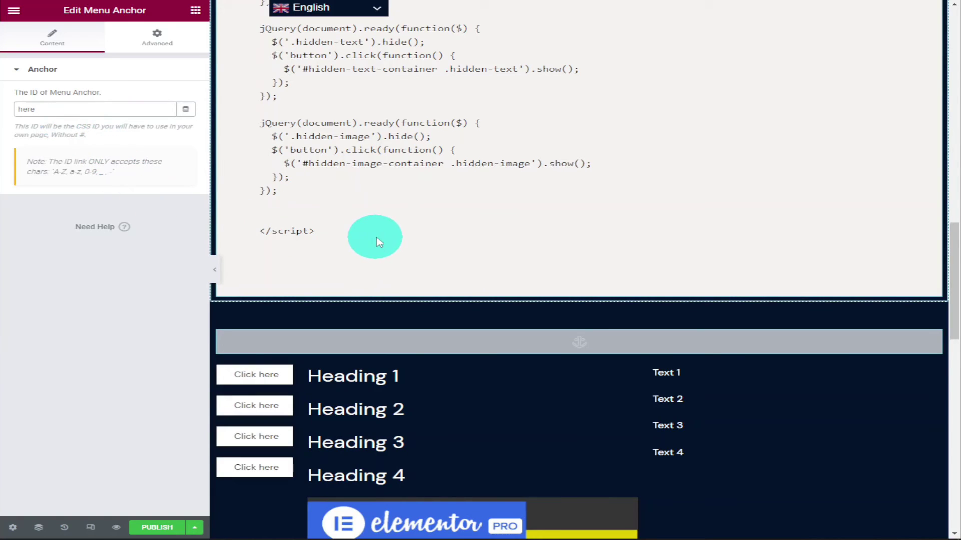
- Set the link of the first Click here button to #here
click(267, 376)
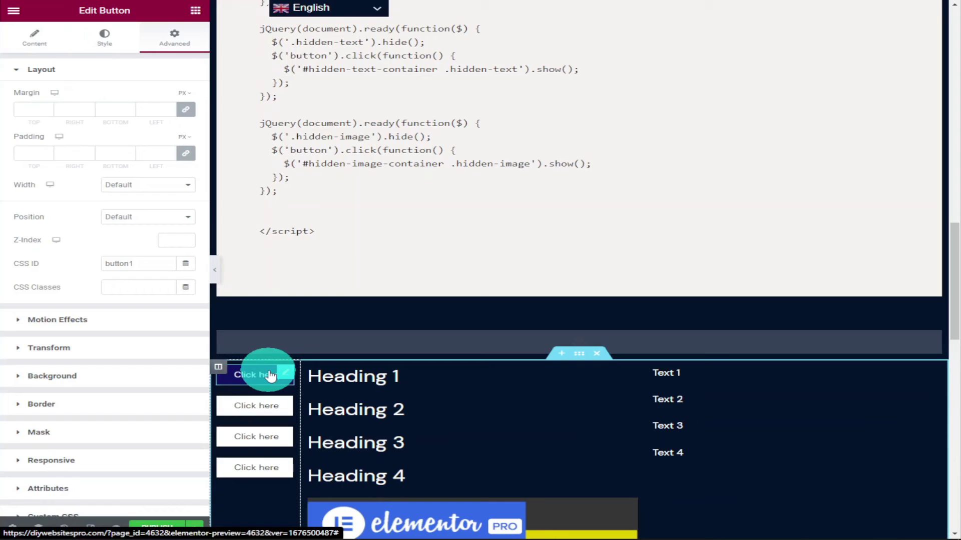
click(30, 53)
click(68, 158)
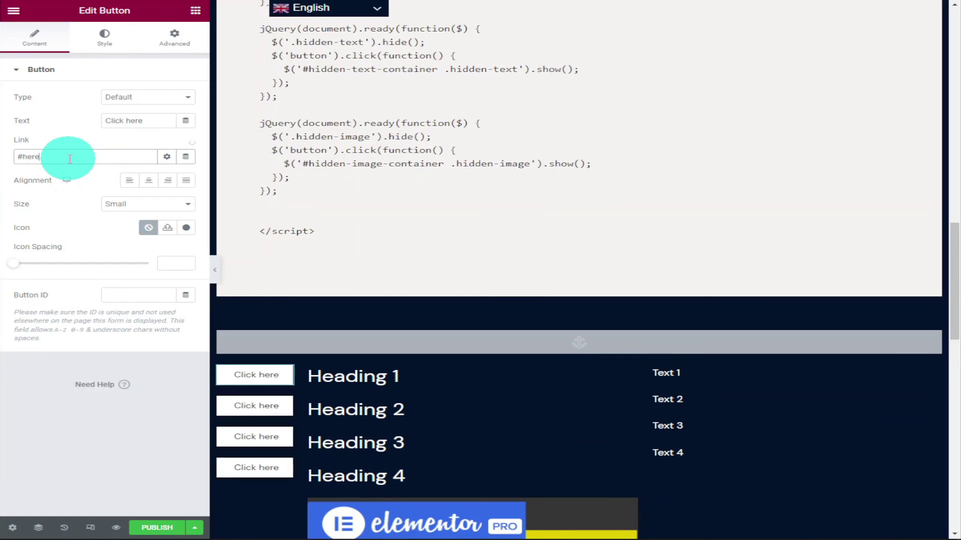
- Set the link of the second Click here button to #here
click(242, 403)
click(32, 50)
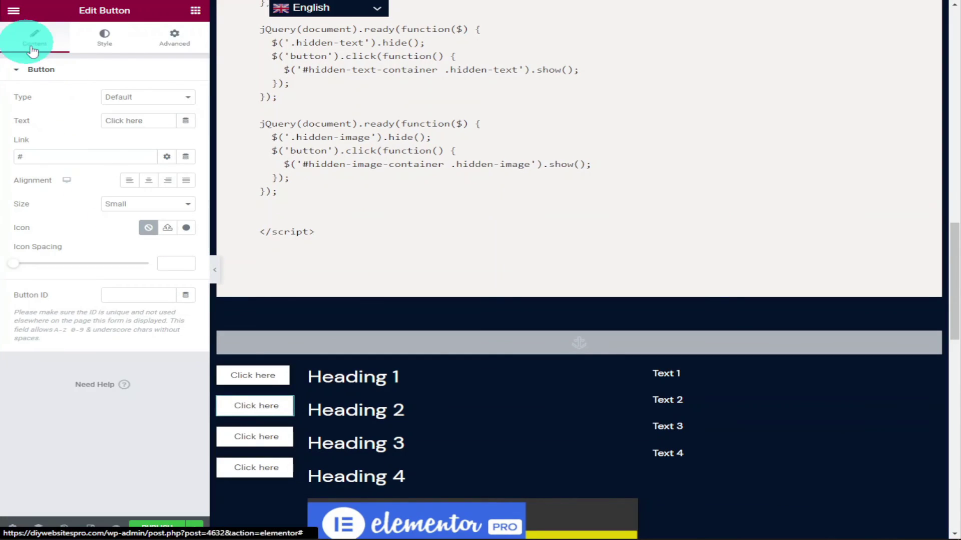
click(80, 160)
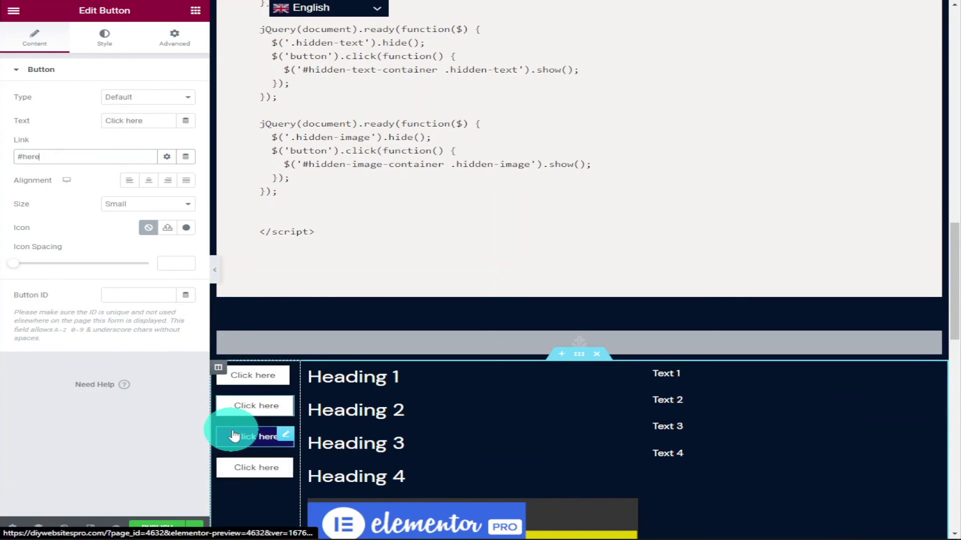
- Set the link of the third Click here button to #here
click(234, 434)
click(34, 38)
click(80, 156)
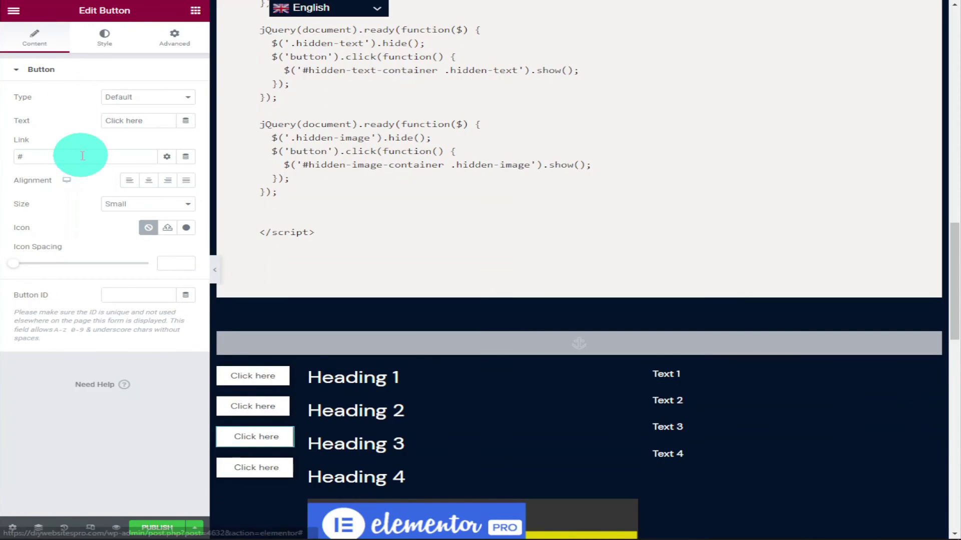
text(here)
- Set the link of the fourth Click here button to #here
click(240, 452)
click(34, 38)
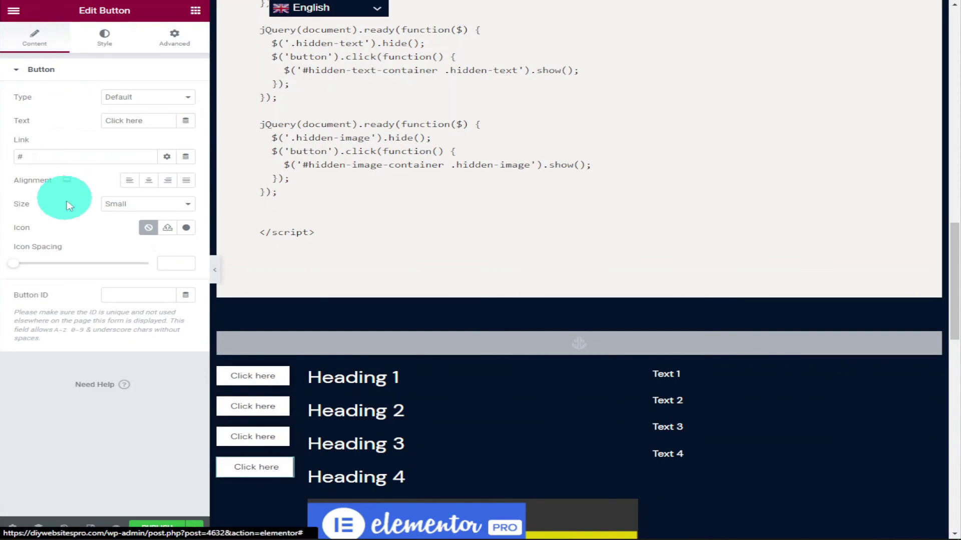
click(66, 156)
text(here)
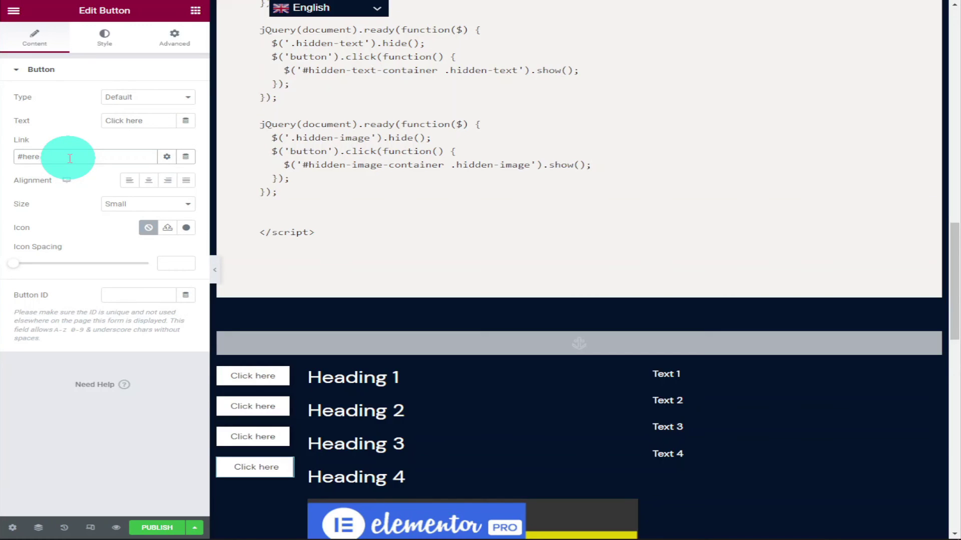
- On the page preview, test the four Click here buttons below the script code in order, from the first to the fourth
scroll(264, 172, down, 5)
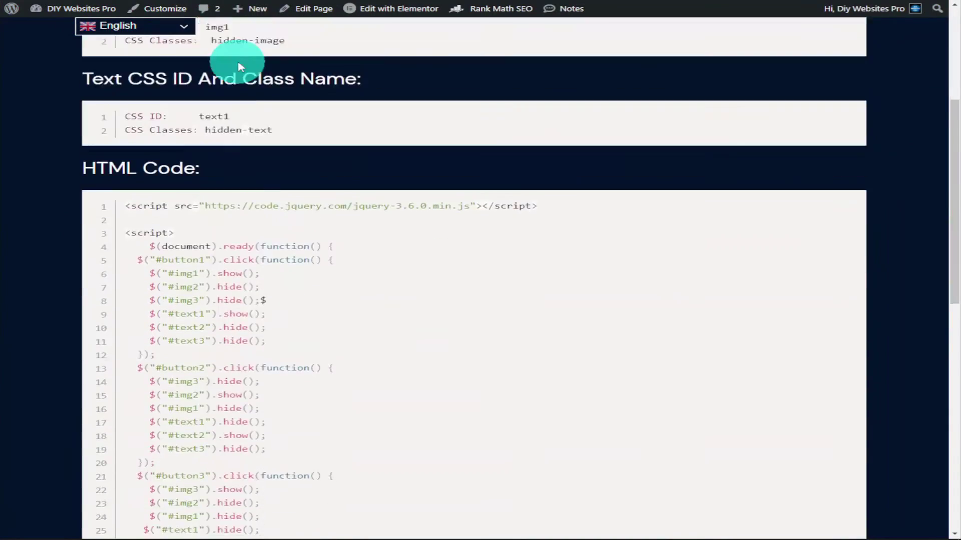
scroll(241, 65, down, 10)
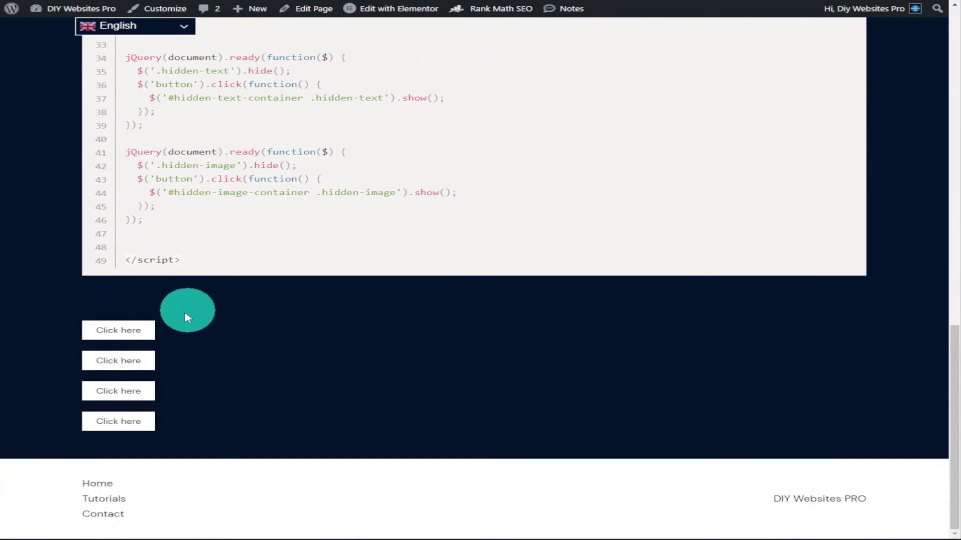
click(145, 331)
scroll(146, 335, down, 1)
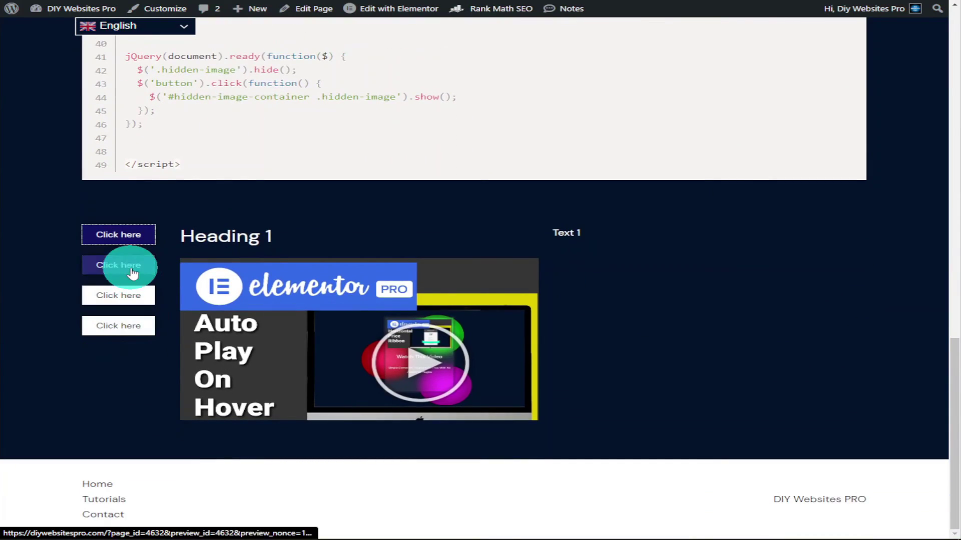
click(126, 265)
click(134, 297)
click(134, 324)
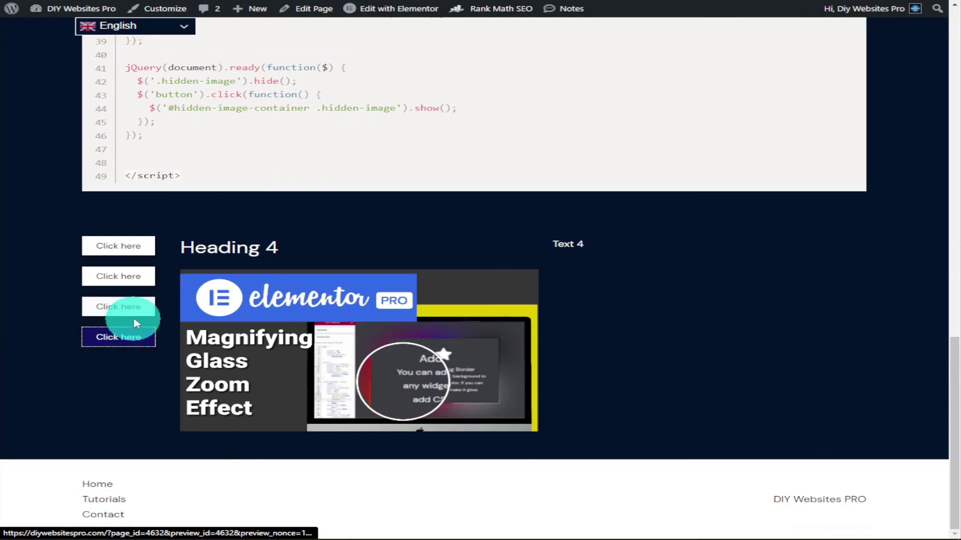
- Retest the Click here buttons by switching back and forth through them, ending on the first, and check the section's position on the page
click(135, 283)
click(130, 243)
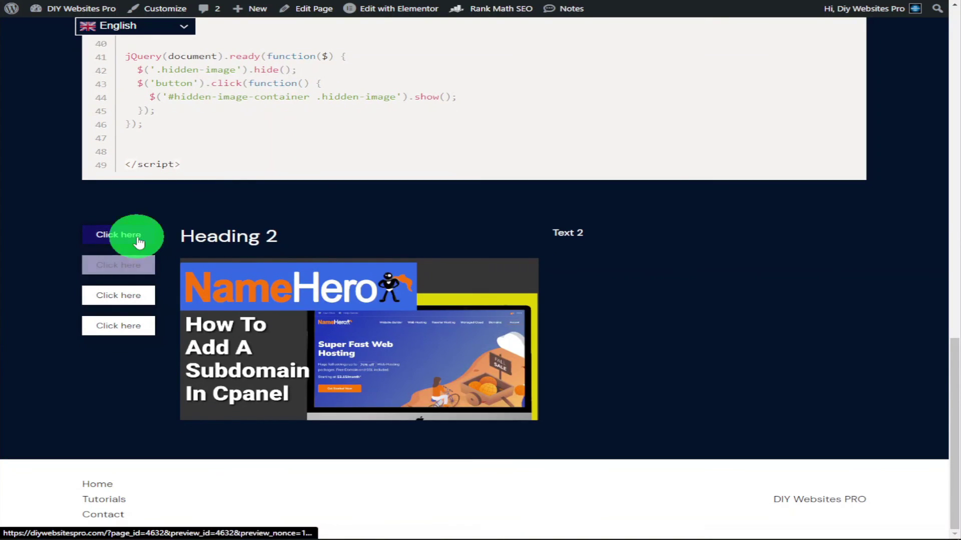
click(130, 265)
click(138, 303)
click(133, 325)
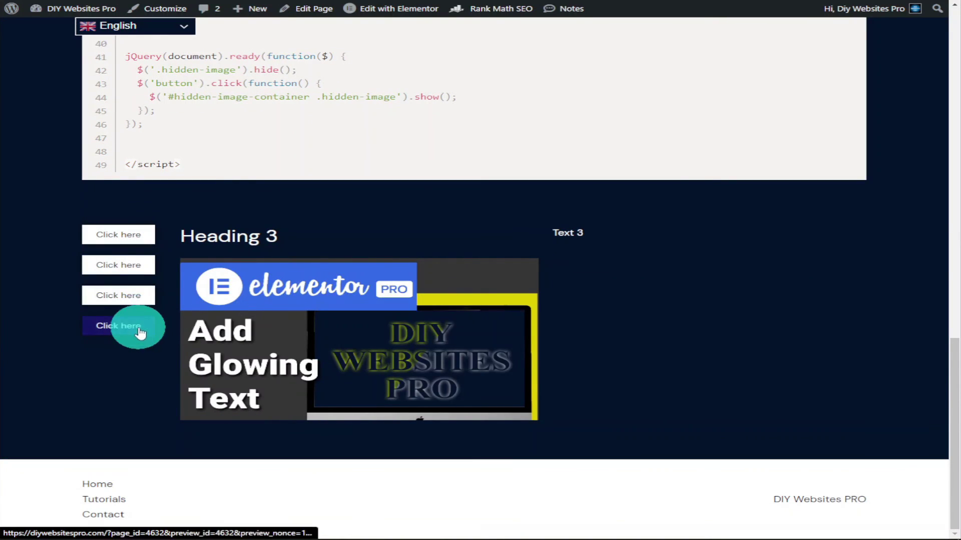
click(125, 306)
click(121, 264)
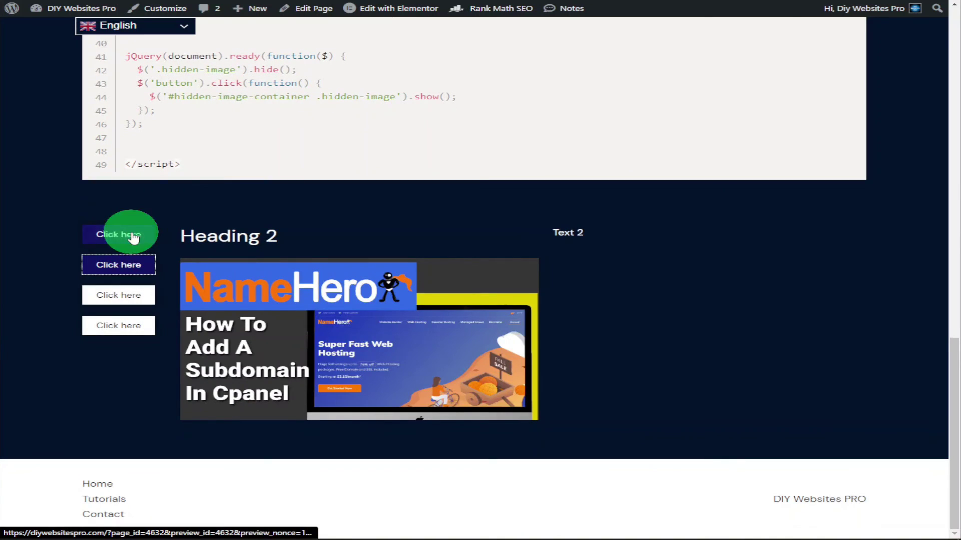
click(125, 233)
scroll(259, 224, up, 2)
scroll(260, 220, up, 4)
scroll(260, 220, down, 6)
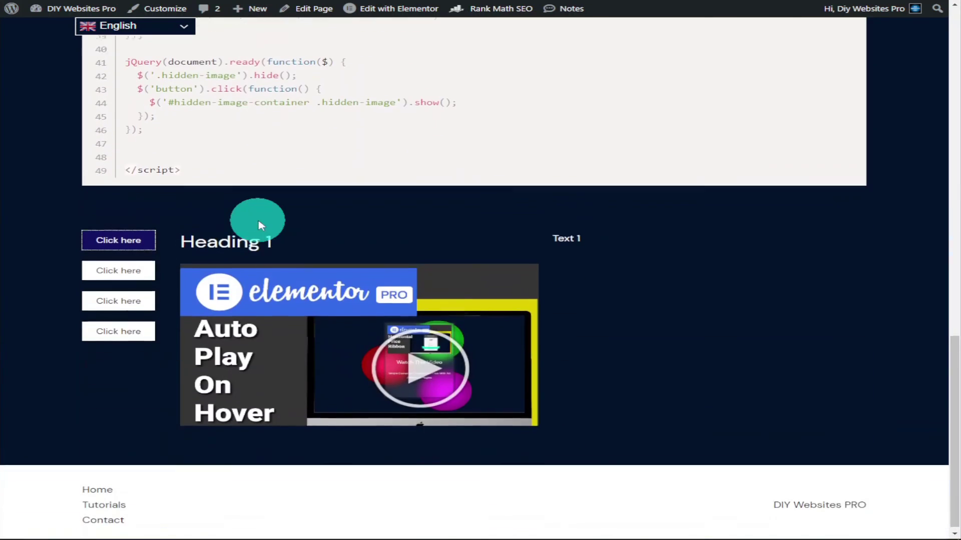